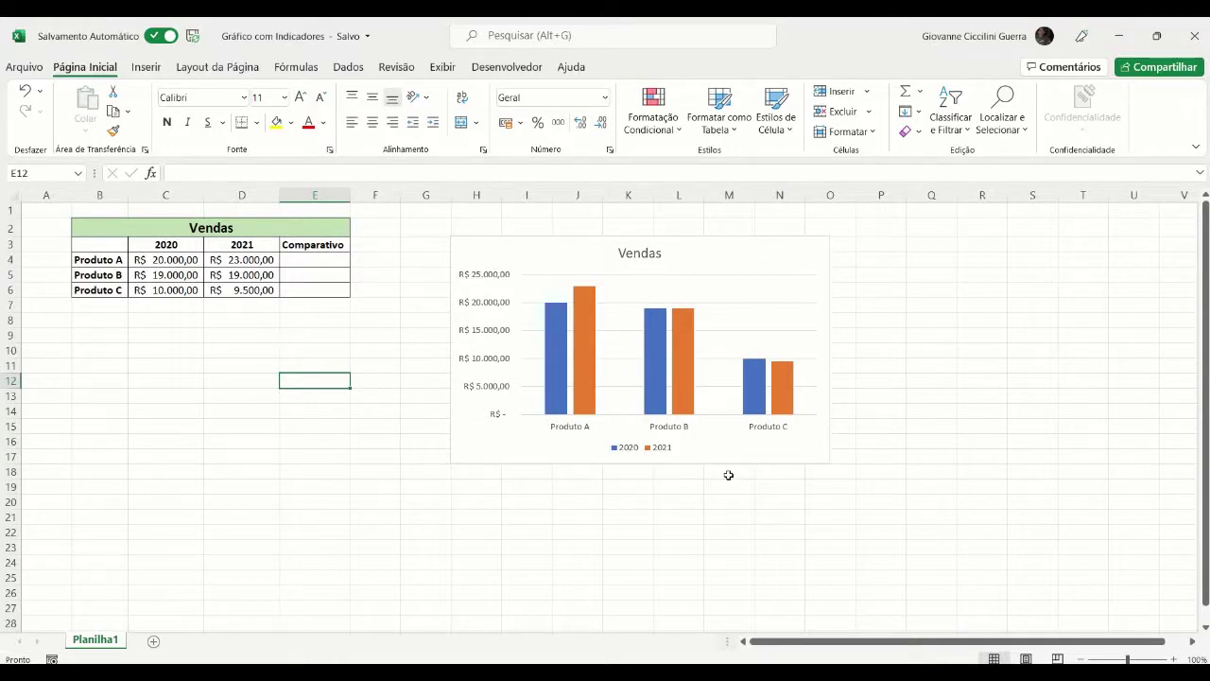
Step: Add data labels to the 2020 and 2021 column series of the Vendas chart
{"action": "left_click", "coordinate": [559, 367]}
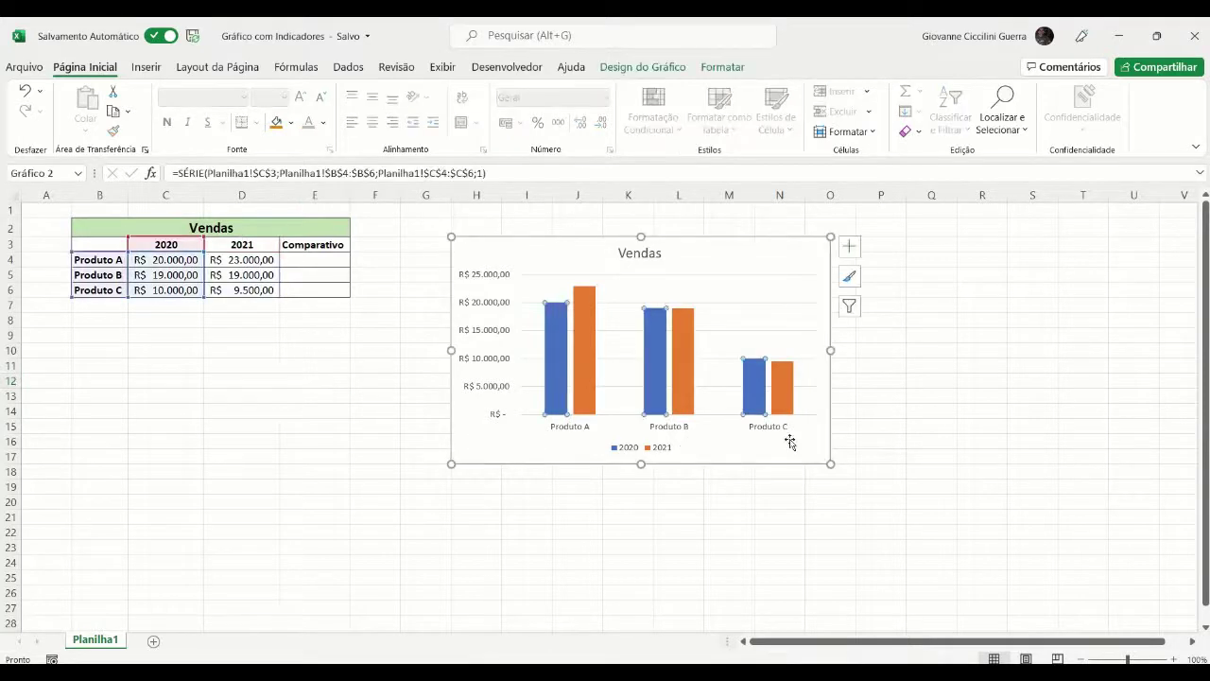
{"action": "left_click", "coordinate": [849, 246]}
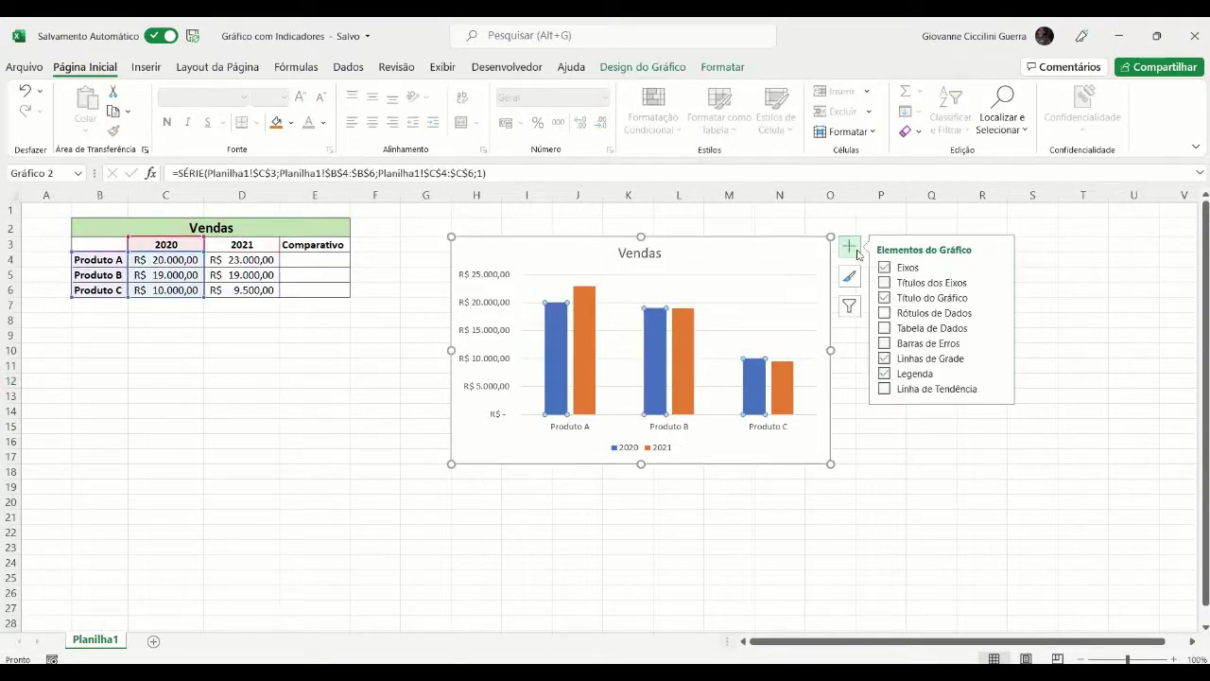
{"action": "left_click", "coordinate": [884, 313]}
{"action": "left_click", "coordinate": [783, 378]}
{"action": "left_click", "coordinate": [886, 313]}
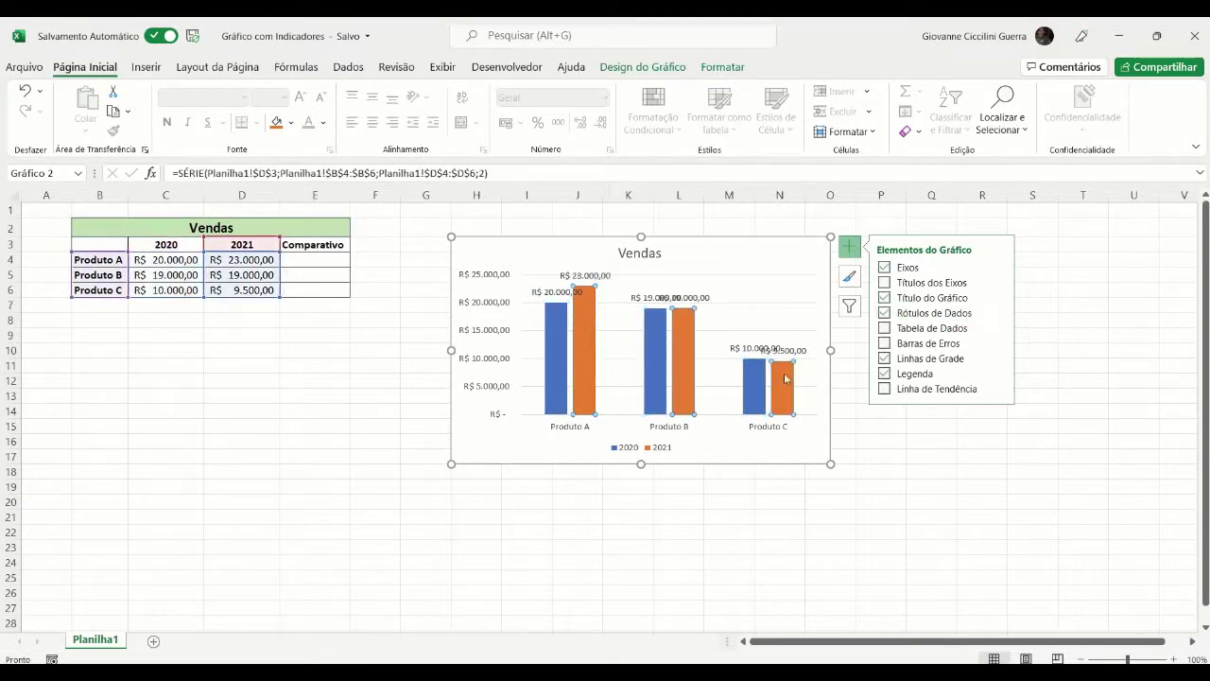
Step: Move the 2021 data labels of Produto B and Produto C upward so they clear the neighbouring 2020 labels
{"action": "left_click", "coordinate": [704, 298]}
{"action": "left_click", "coordinate": [700, 297]}
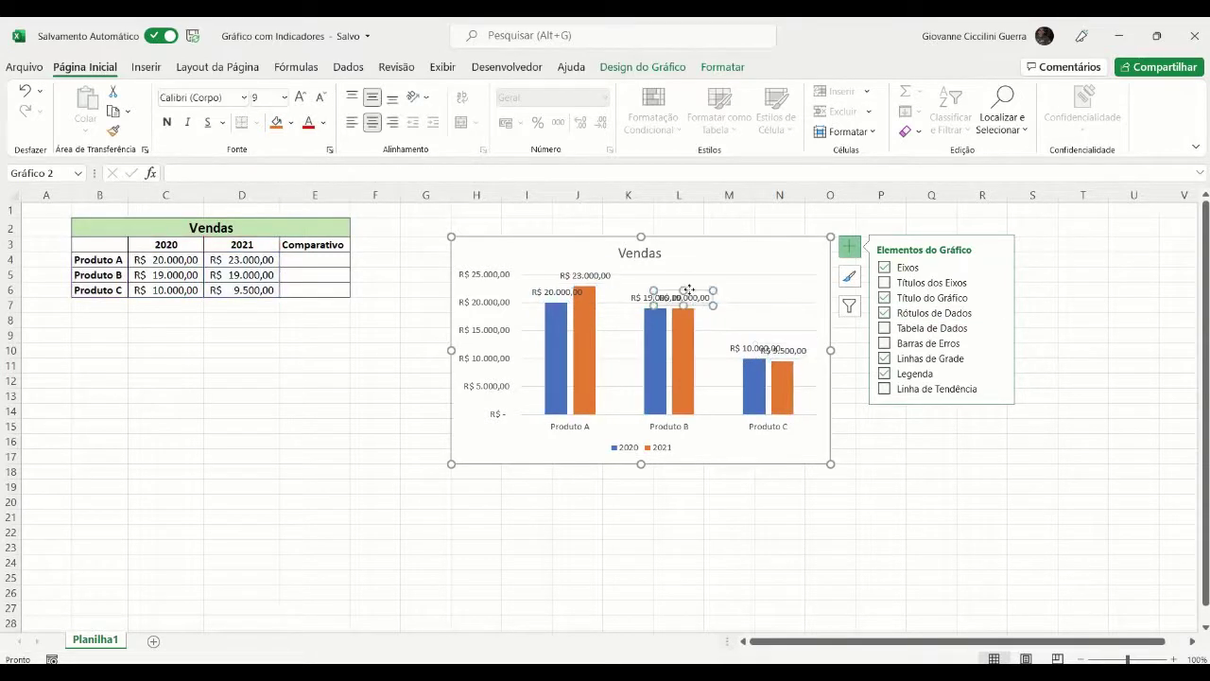
{"action": "left_click_drag", "start_coordinate": [695, 295], "coordinate": [710, 277]}
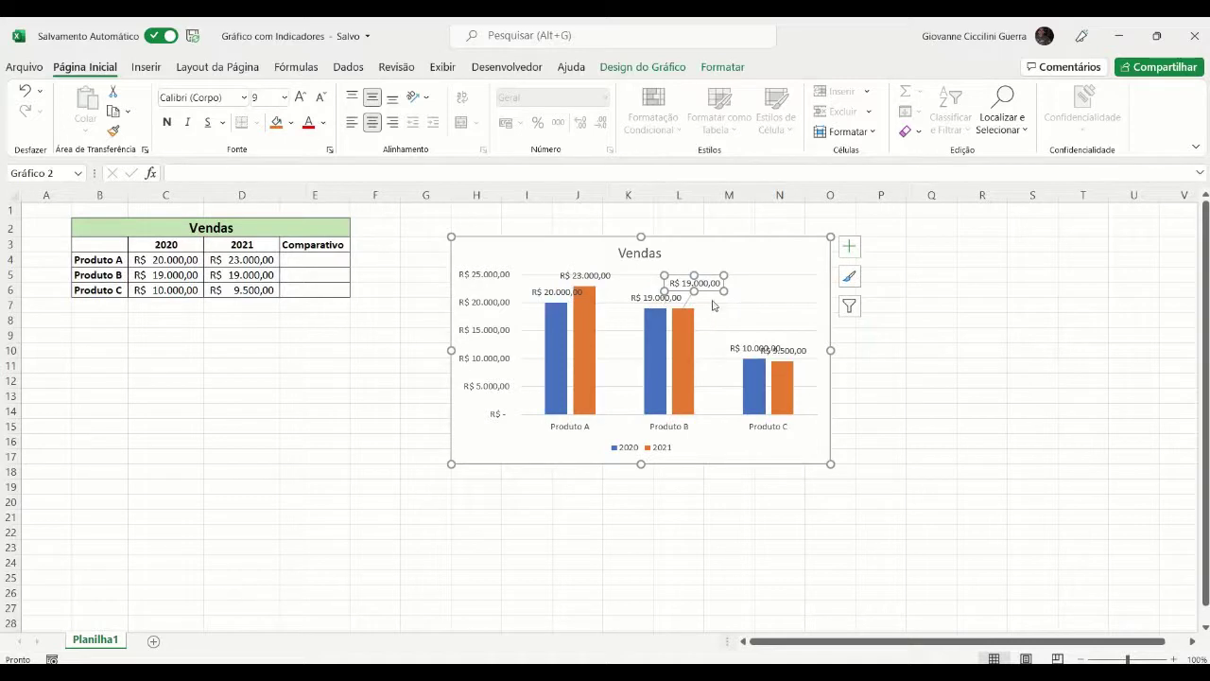
{"action": "left_click", "coordinate": [783, 356]}
{"action": "mouse_move", "coordinate": [783, 357]}
{"action": "left_mouse_down"}
{"action": "mouse_move", "coordinate": [792, 333]}
{"action": "mouse_move", "coordinate": [785, 343]}
{"action": "left_mouse_up"}
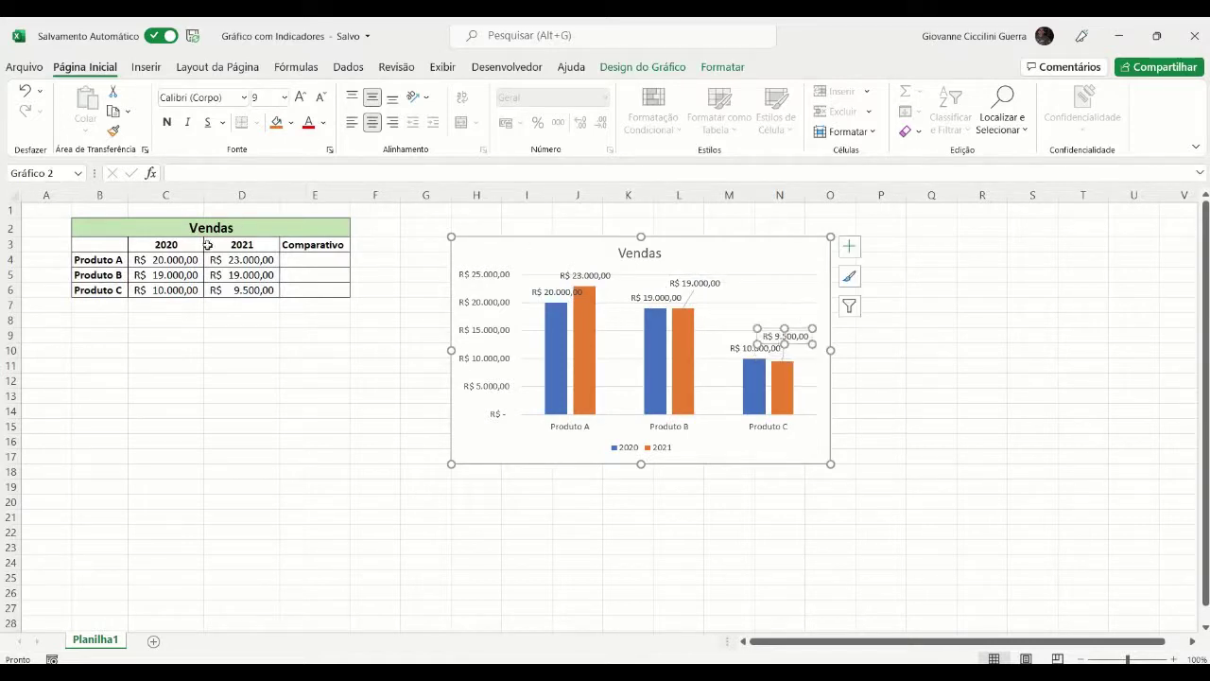
{"action": "left_click", "coordinate": [734, 355]}
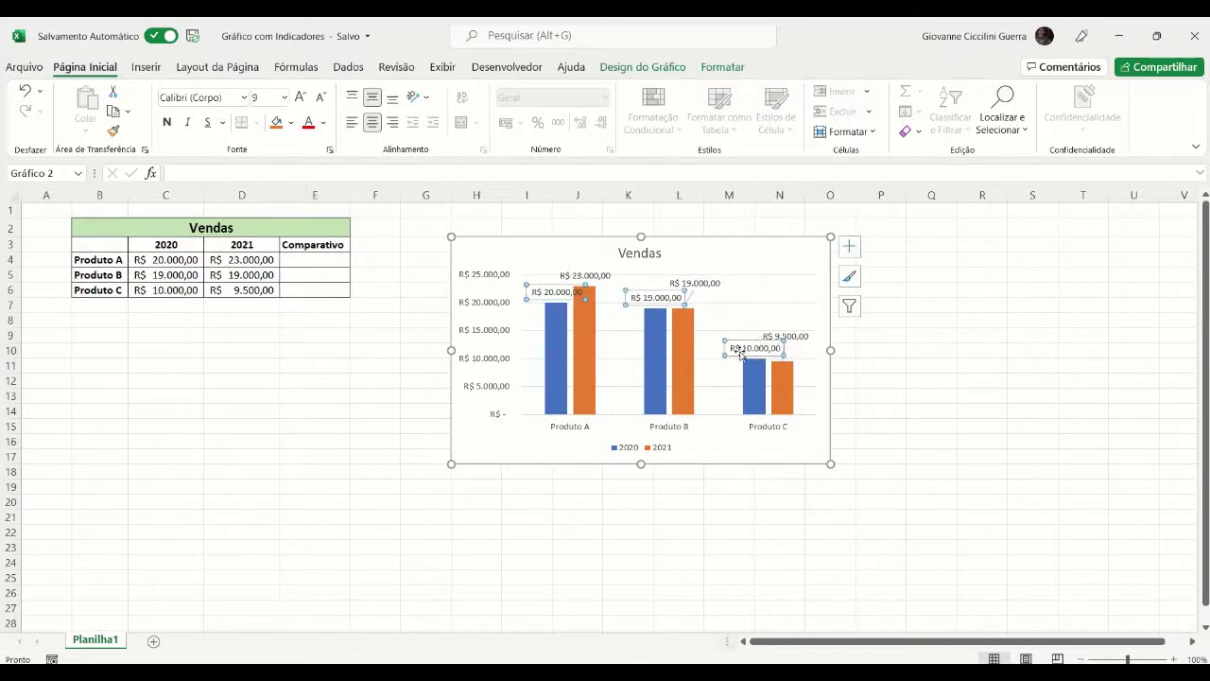
{"action": "left_click", "coordinate": [746, 493]}
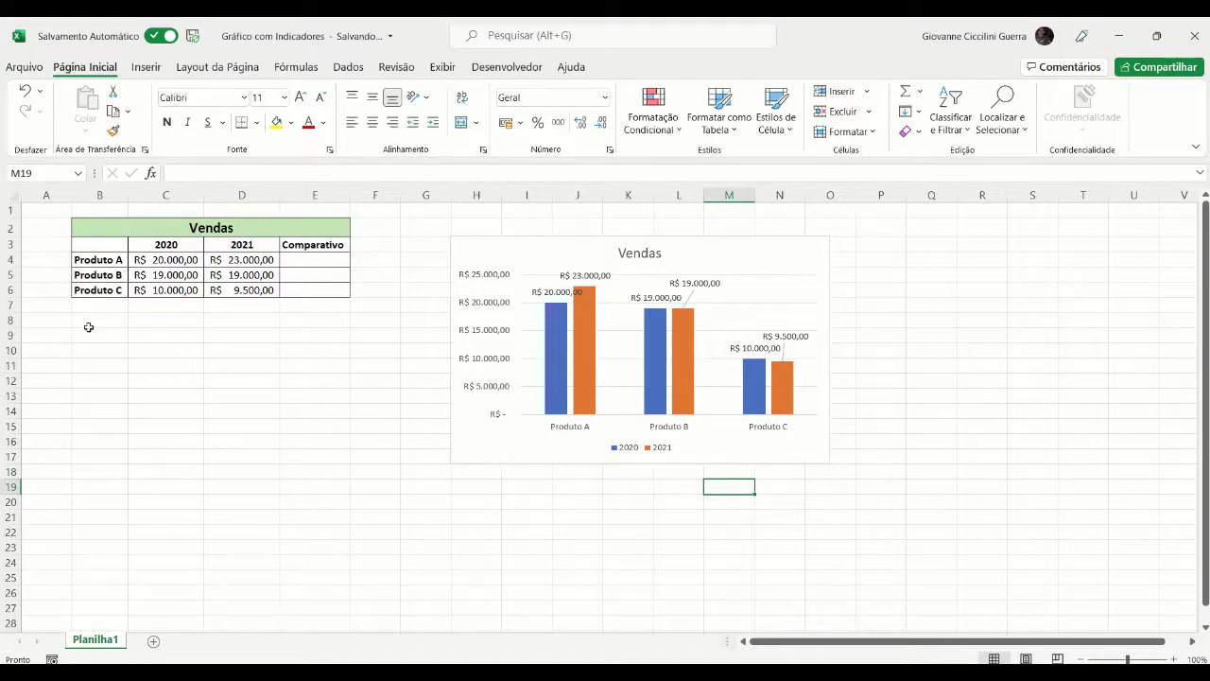
Step: Delete both overlapping Vendas charts from the sheet, leaving only the sales table
{"action": "mouse_move", "coordinate": [755, 415]}
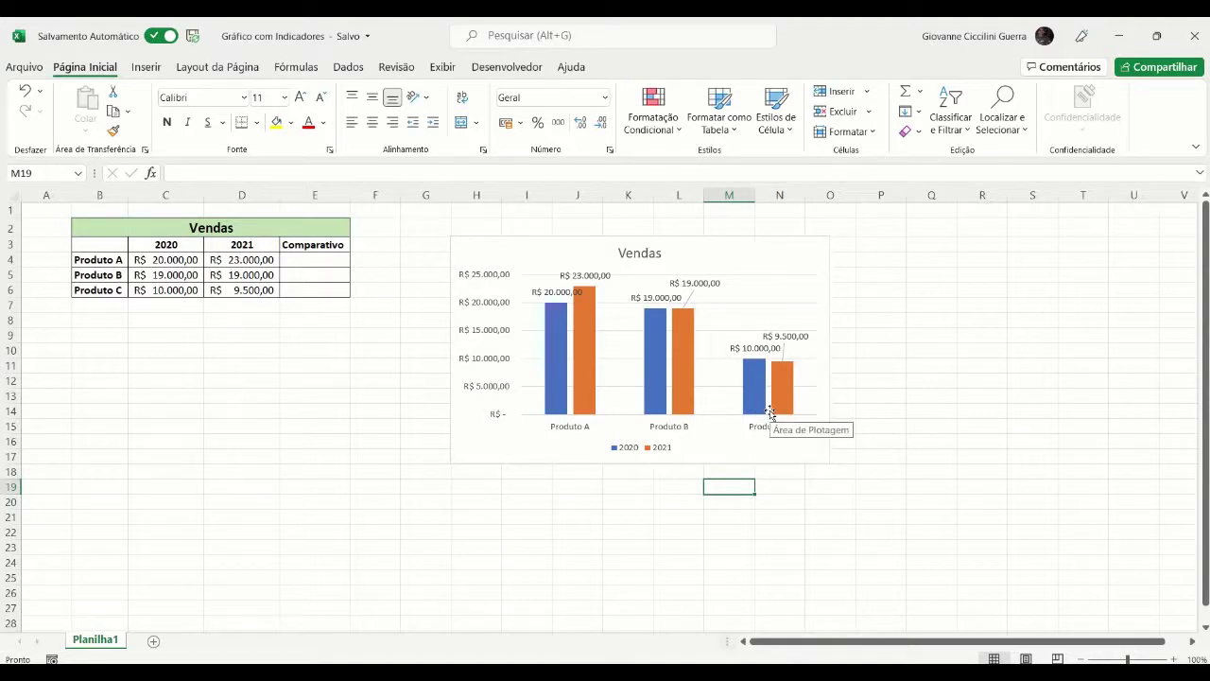
{"action": "left_click", "coordinate": [745, 254]}
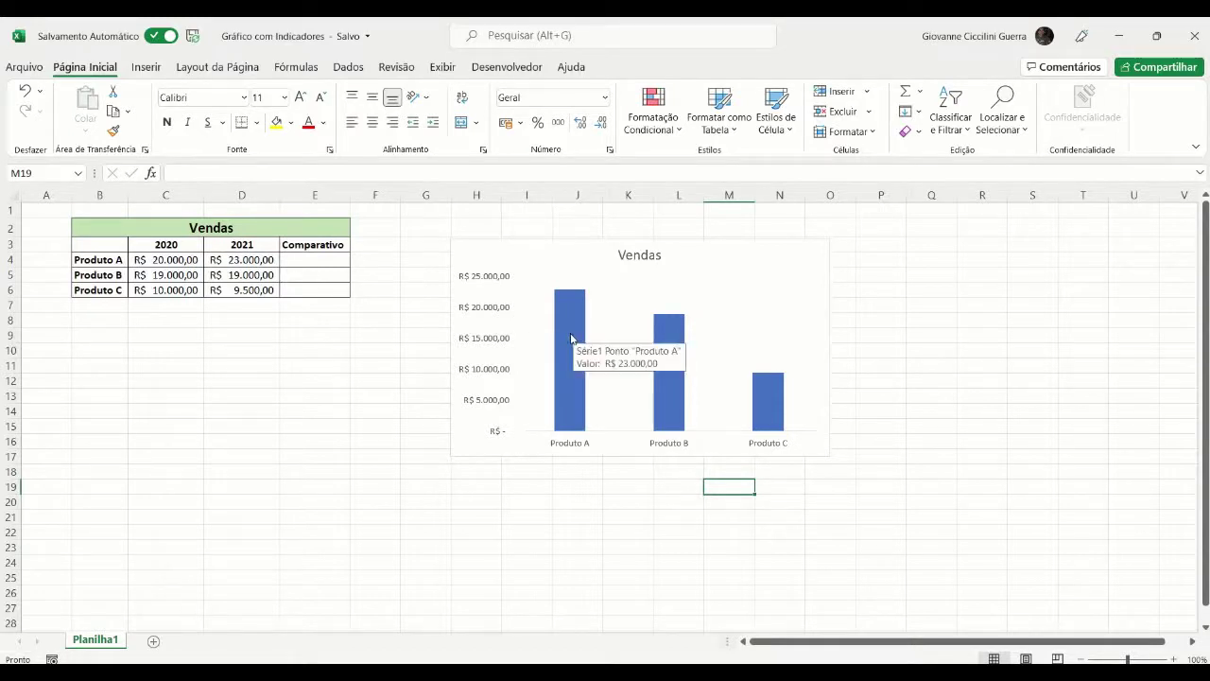
{"action": "mouse_move", "coordinate": [575, 351]}
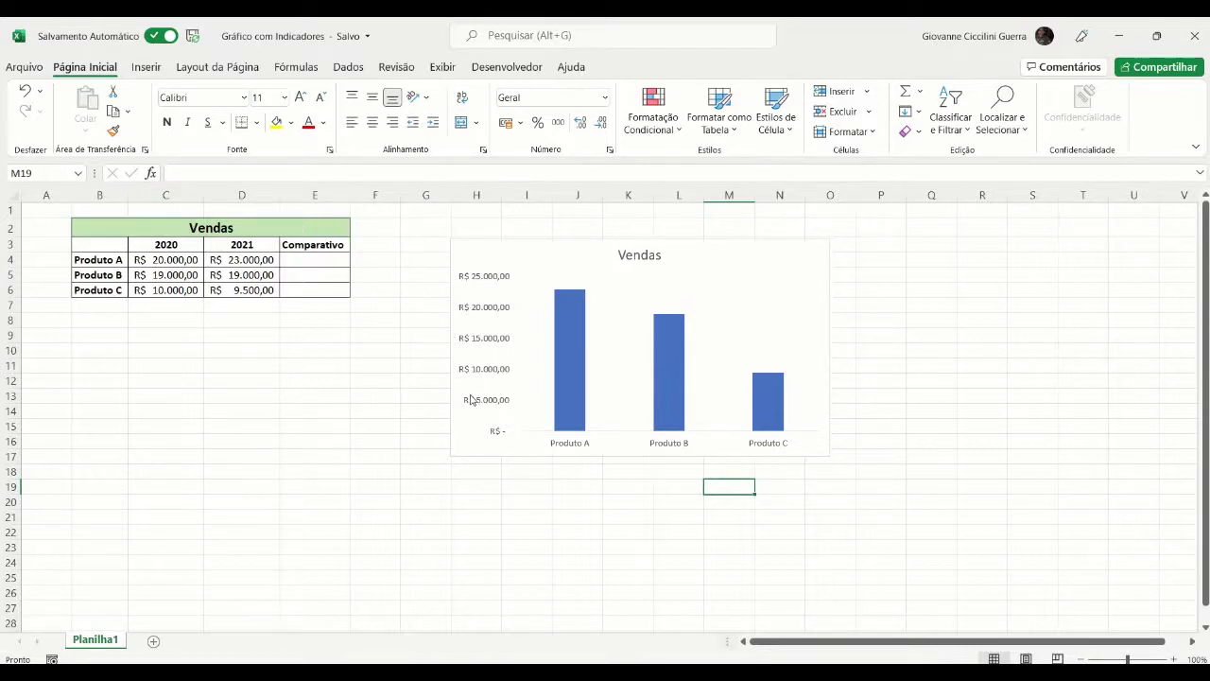
{"action": "left_click", "coordinate": [771, 261]}
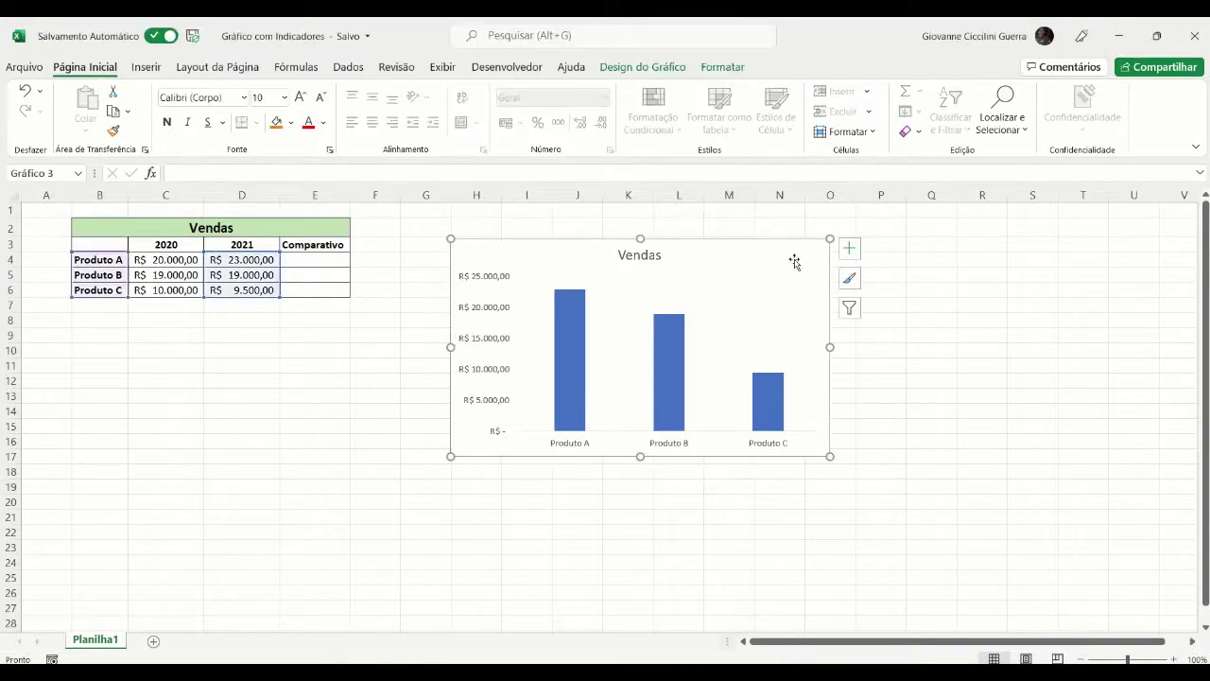
{"action": "key", "text": "Delete"}
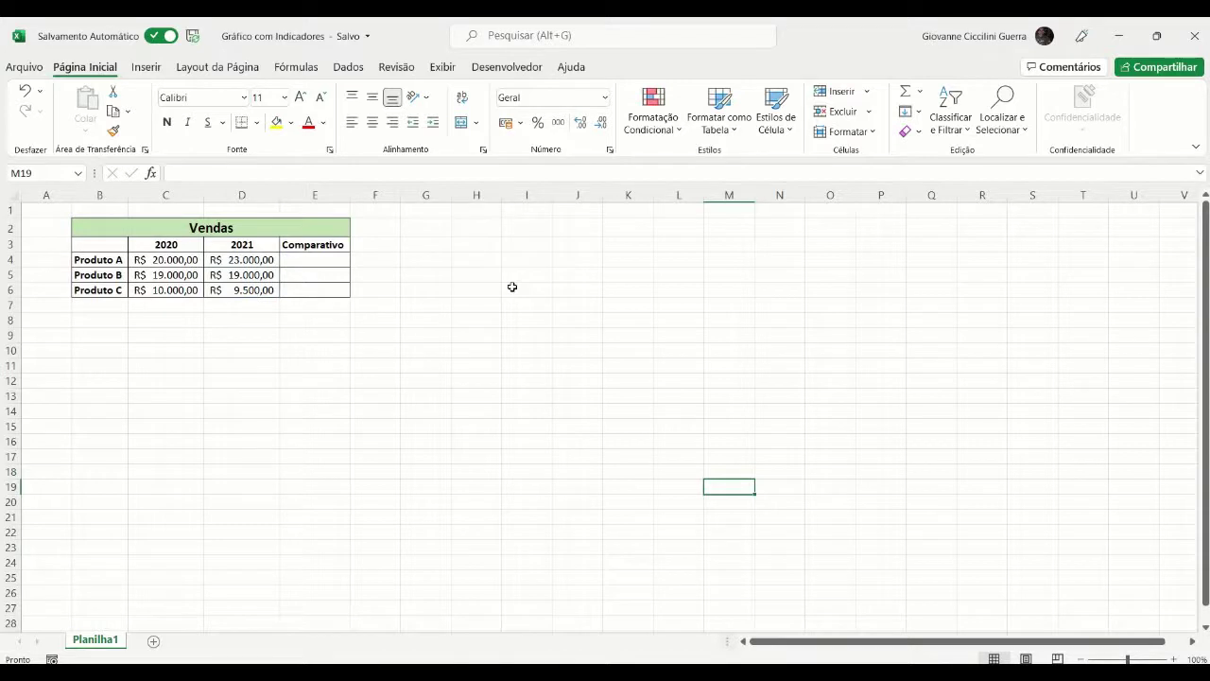
Step: Enter the growth formula =D4/C4-1 for Produto A in cell E4 of the Comparativo column
{"action": "left_click", "coordinate": [316, 263]}
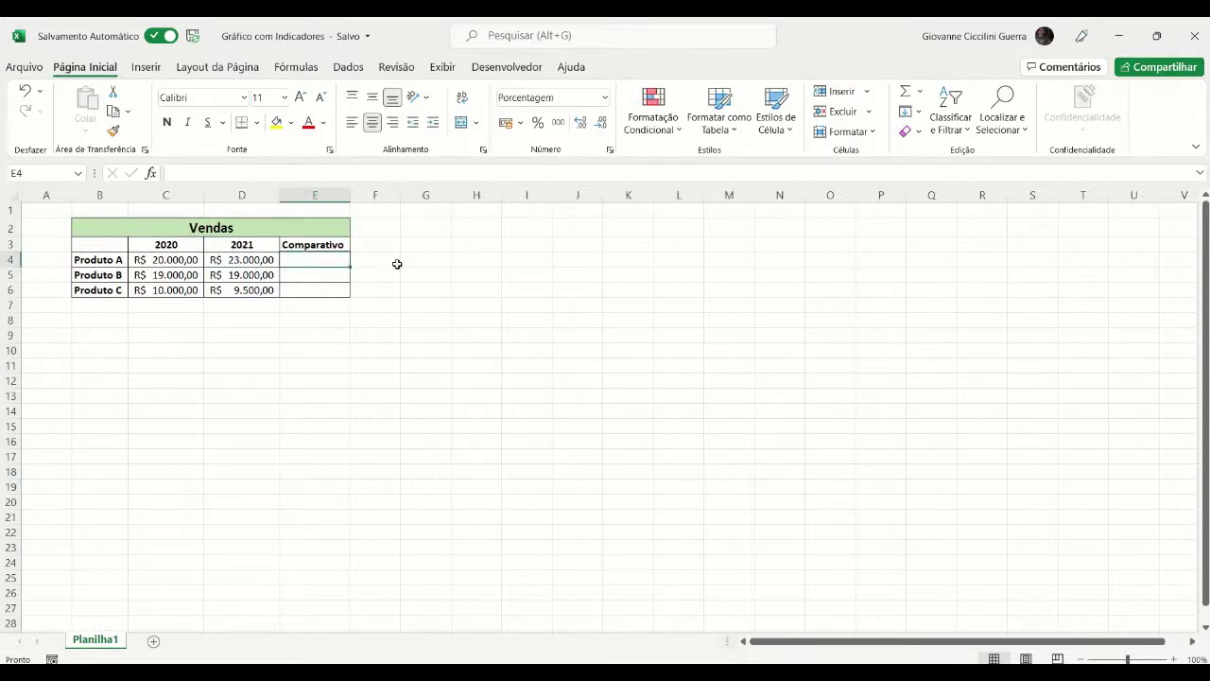
{"action": "type", "text": "="}
{"action": "key", "text": "Left"}
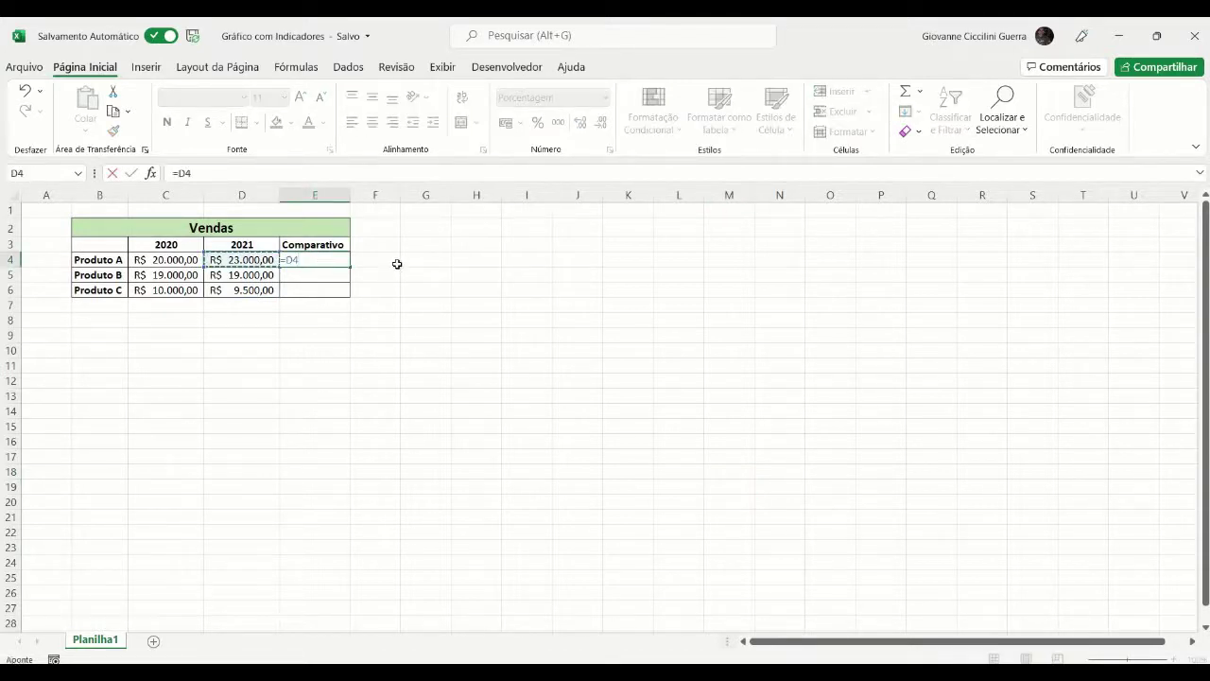
{"action": "type", "text": "/"}
{"action": "key", "text": "Left"}
{"action": "key", "text": "Left"}
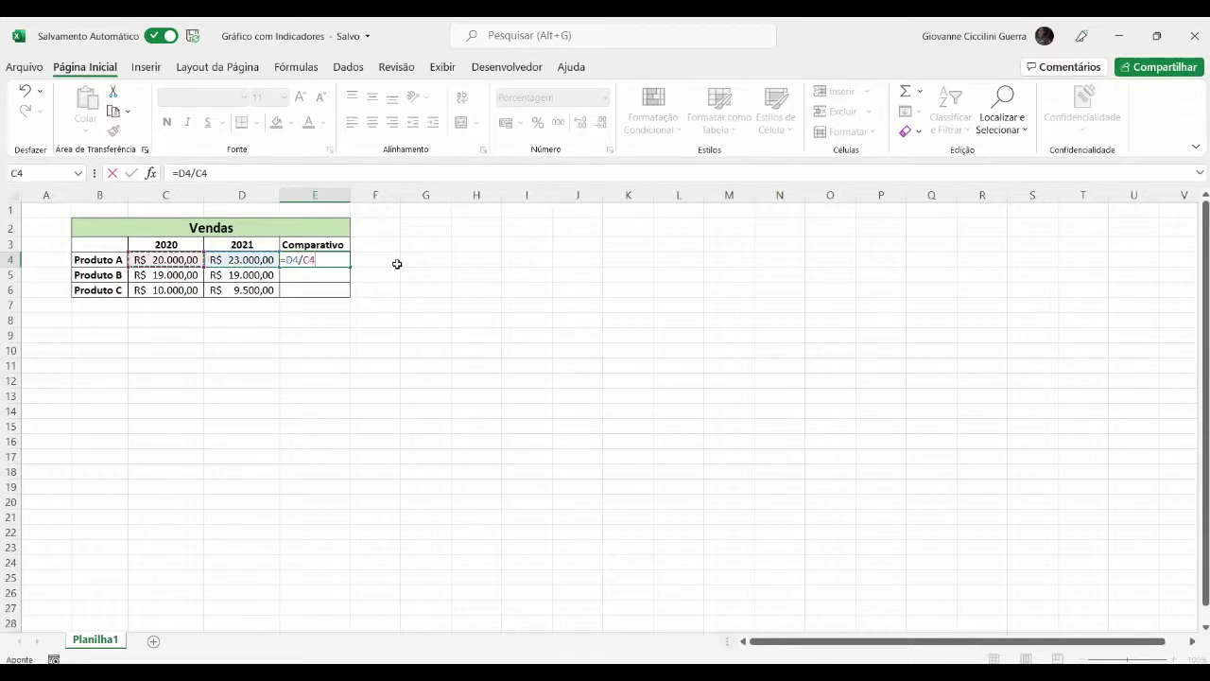
{"action": "type", "text": "-1"}
{"action": "key", "text": "Return"}
{"action": "key", "text": "Up"}
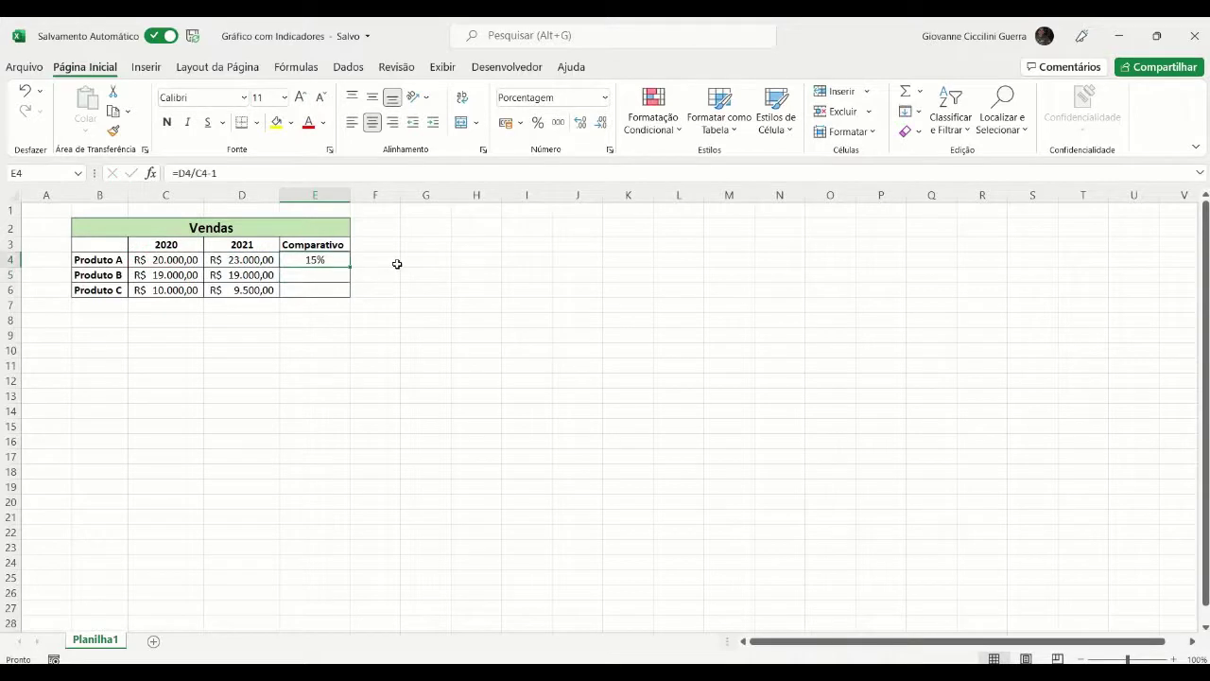
Step: Fill the Comparativo formula from E4 down to the Produto B and Produto C rows
{"action": "left_click_drag", "start_coordinate": [316, 259], "coordinate": [322, 286]}
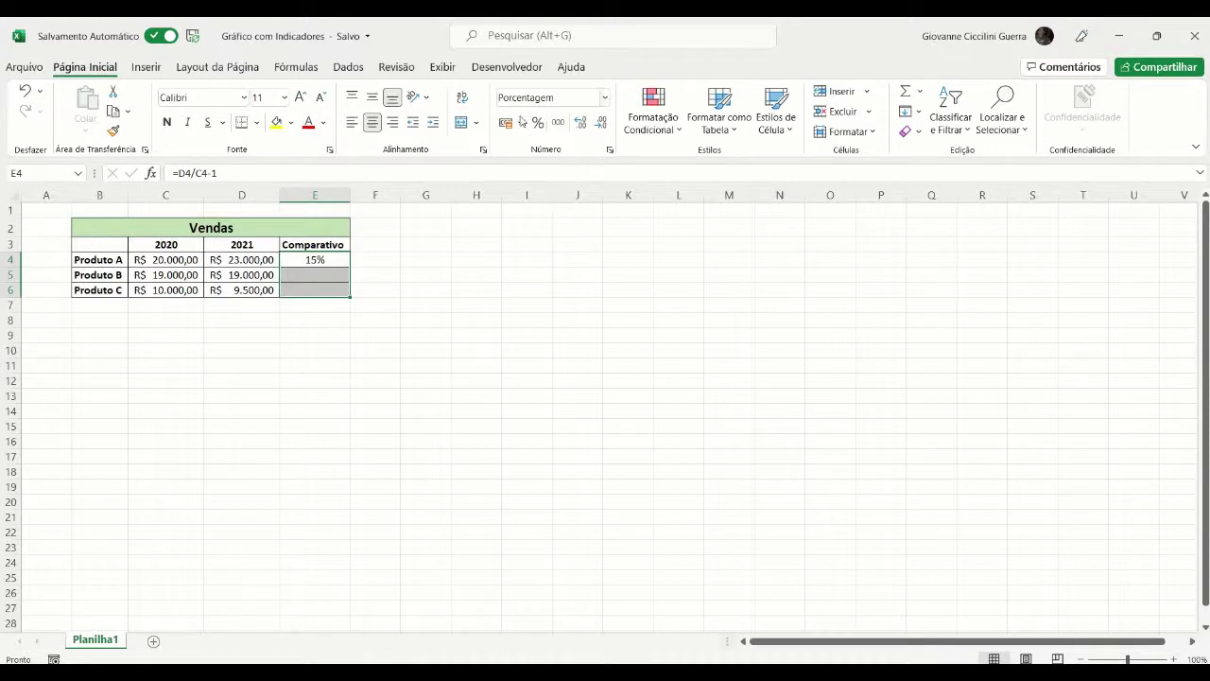
{"action": "left_click", "coordinate": [475, 289]}
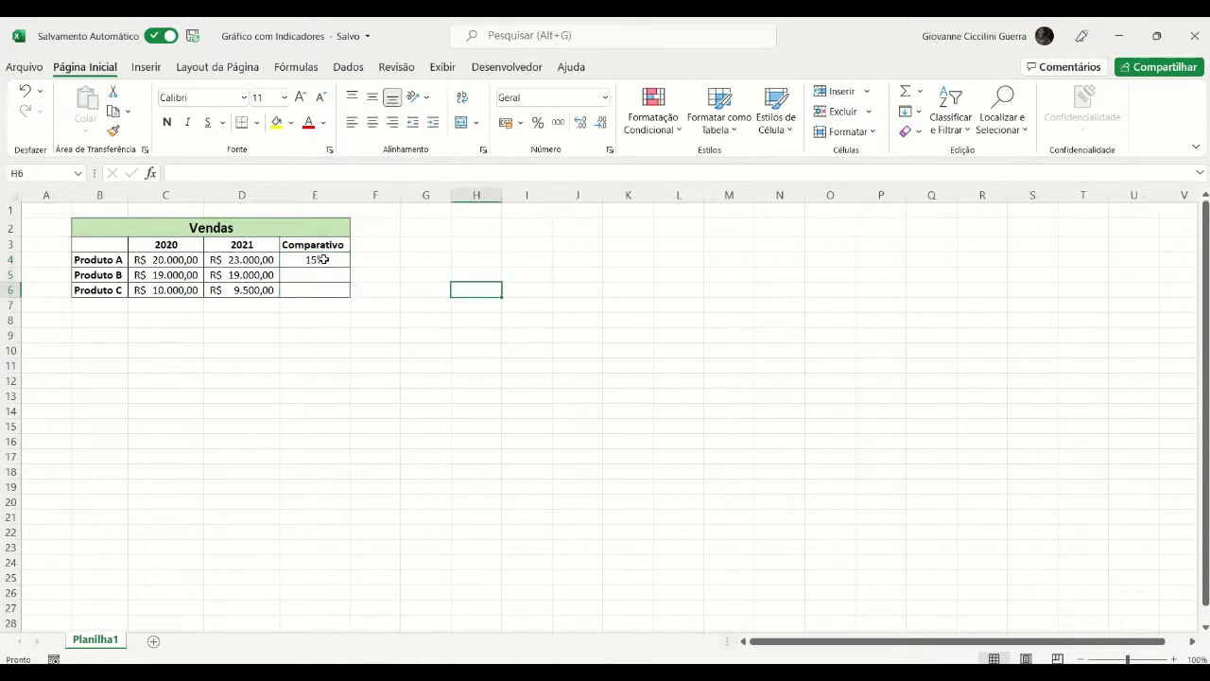
{"action": "left_click", "coordinate": [317, 259]}
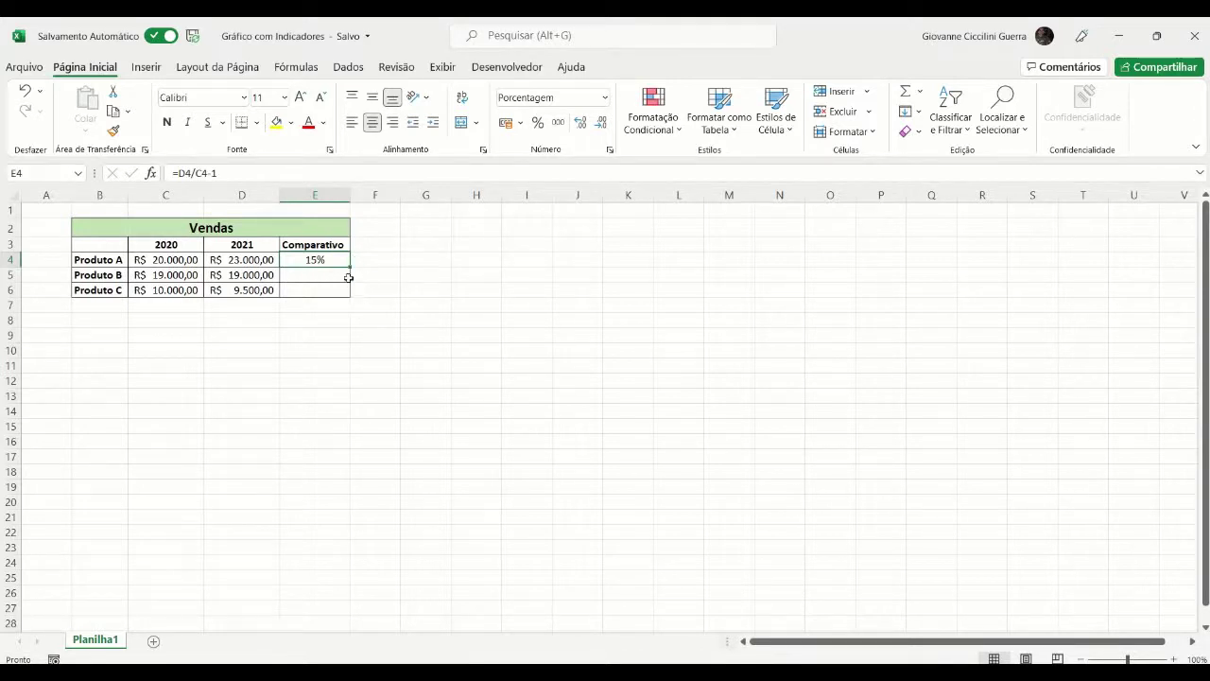
{"action": "double_click", "coordinate": [350, 267]}
{"action": "left_click", "coordinate": [423, 276]}
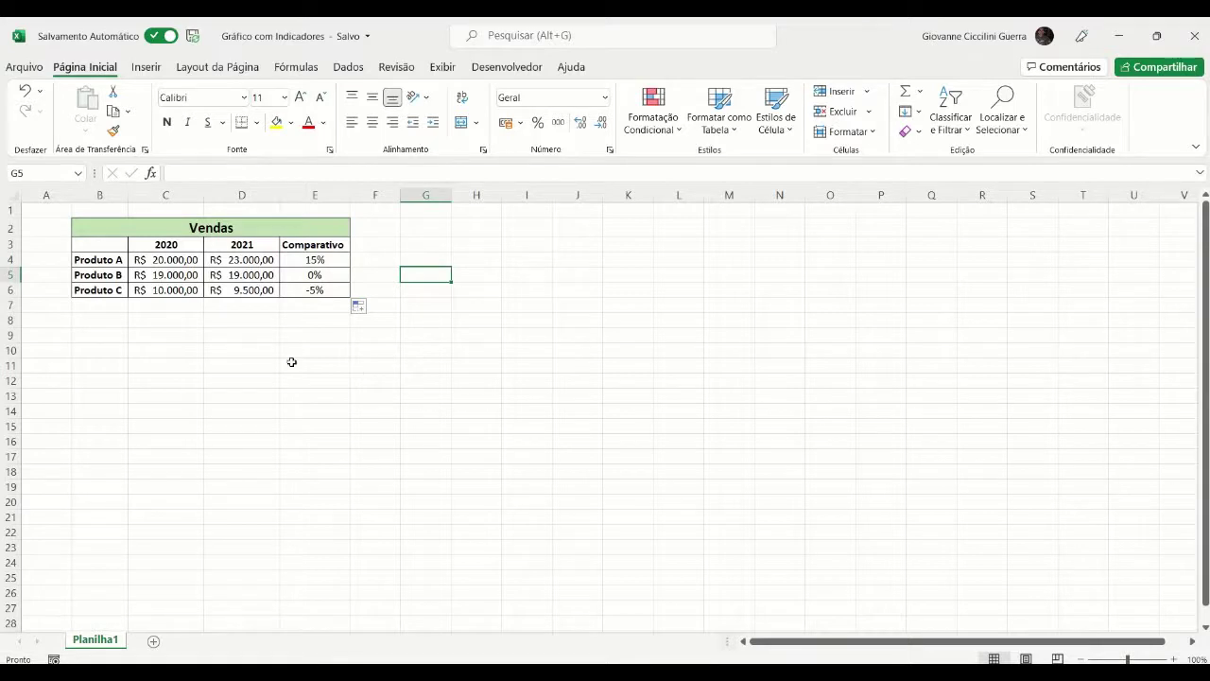
Step: Insert the Downwards Arrow symbol (character code 2193) into cell C9
{"action": "left_click", "coordinate": [179, 335]}
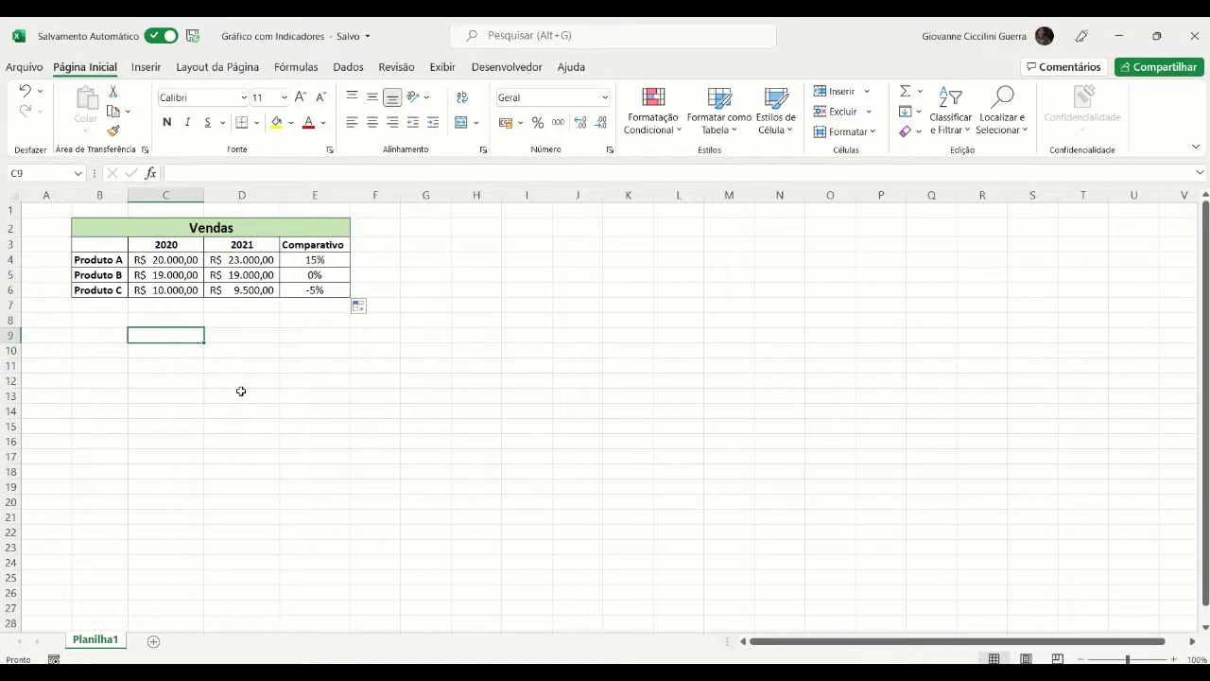
{"action": "left_click", "coordinate": [151, 68]}
{"action": "left_click", "coordinate": [1129, 126]}
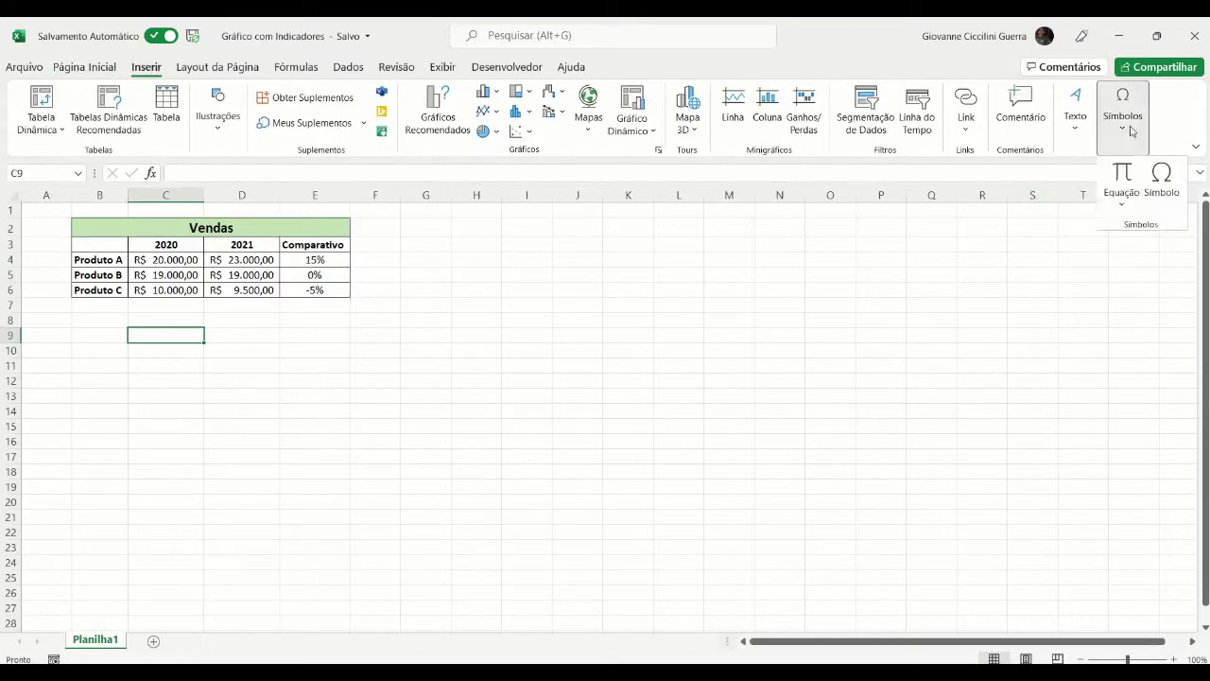
{"action": "left_click", "coordinate": [1161, 182]}
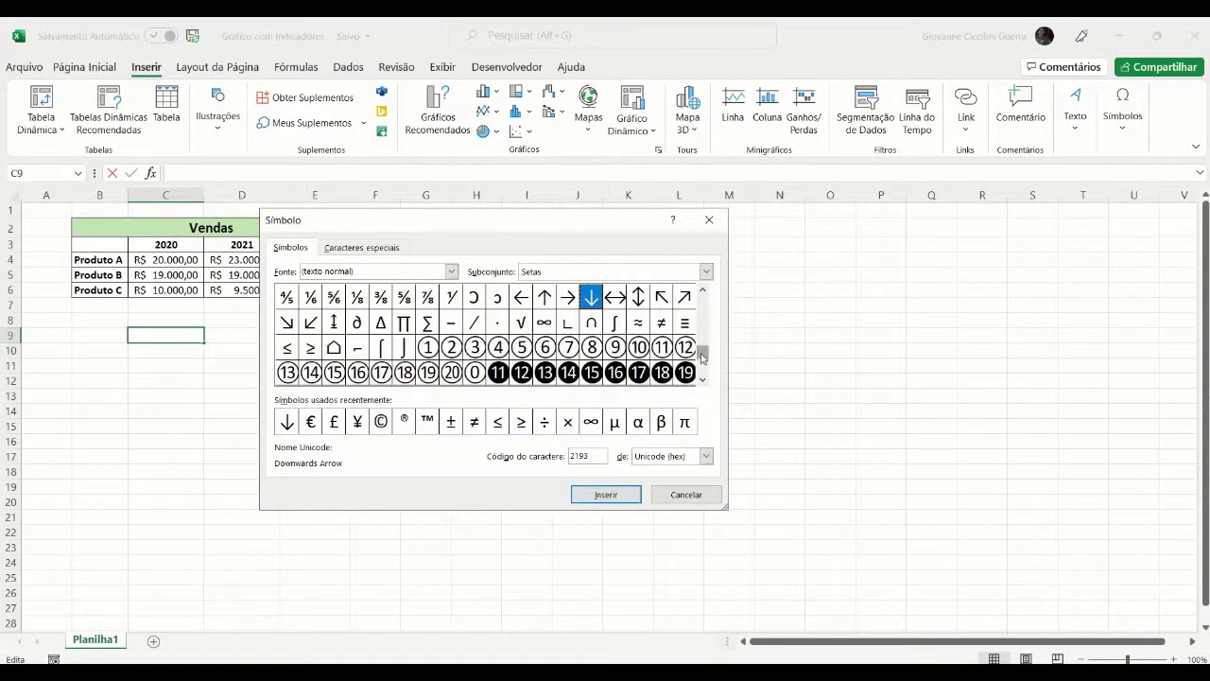
{"action": "scroll", "coordinate": [703, 355], "scroll_direction": "up", "scroll_amount": 3}
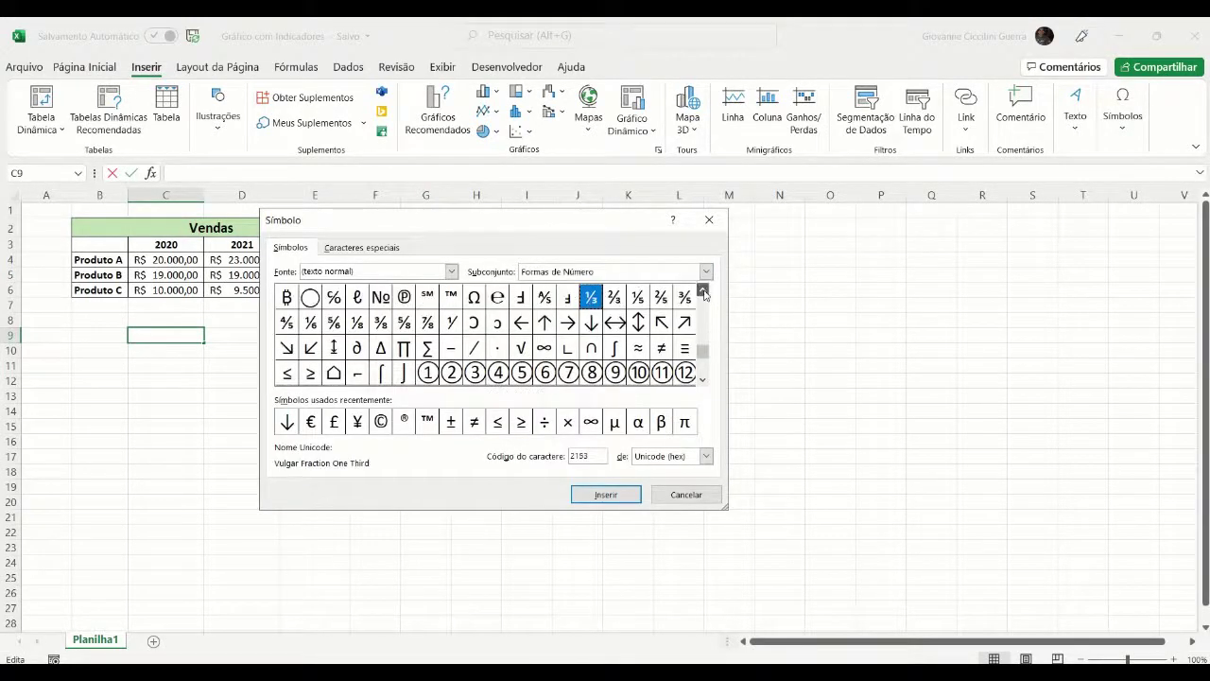
{"action": "left_click", "coordinate": [703, 380]}
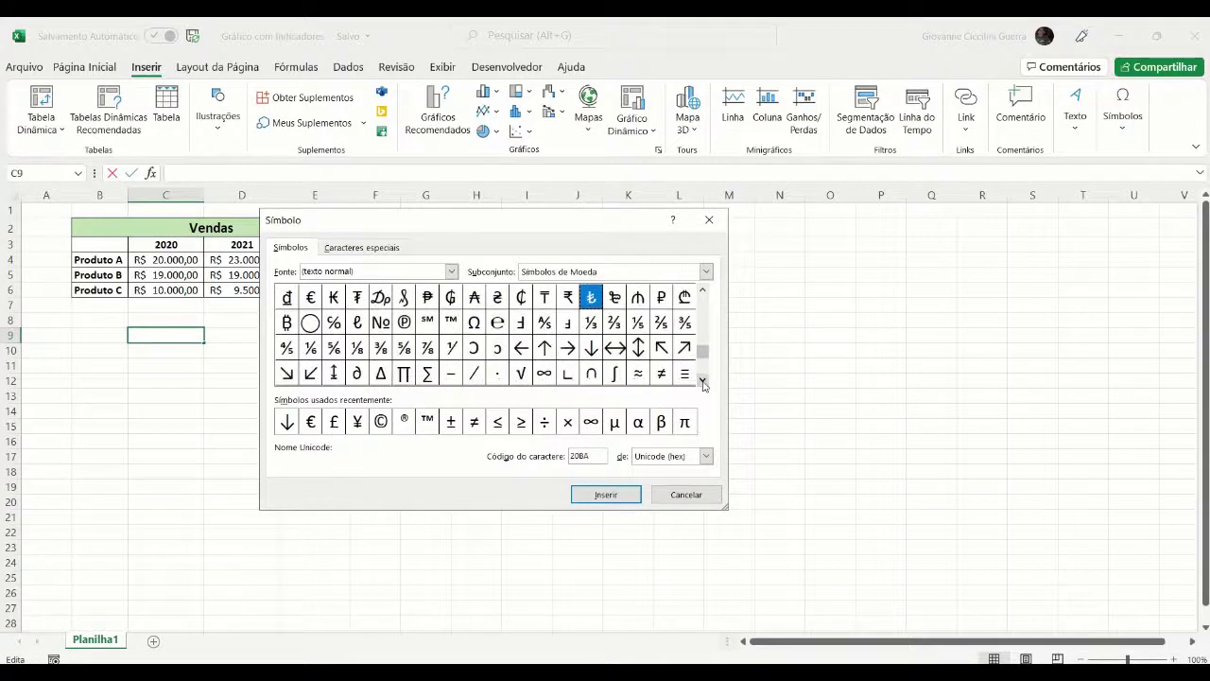
{"action": "left_click", "coordinate": [591, 348]}
{"action": "left_click", "coordinate": [605, 494]}
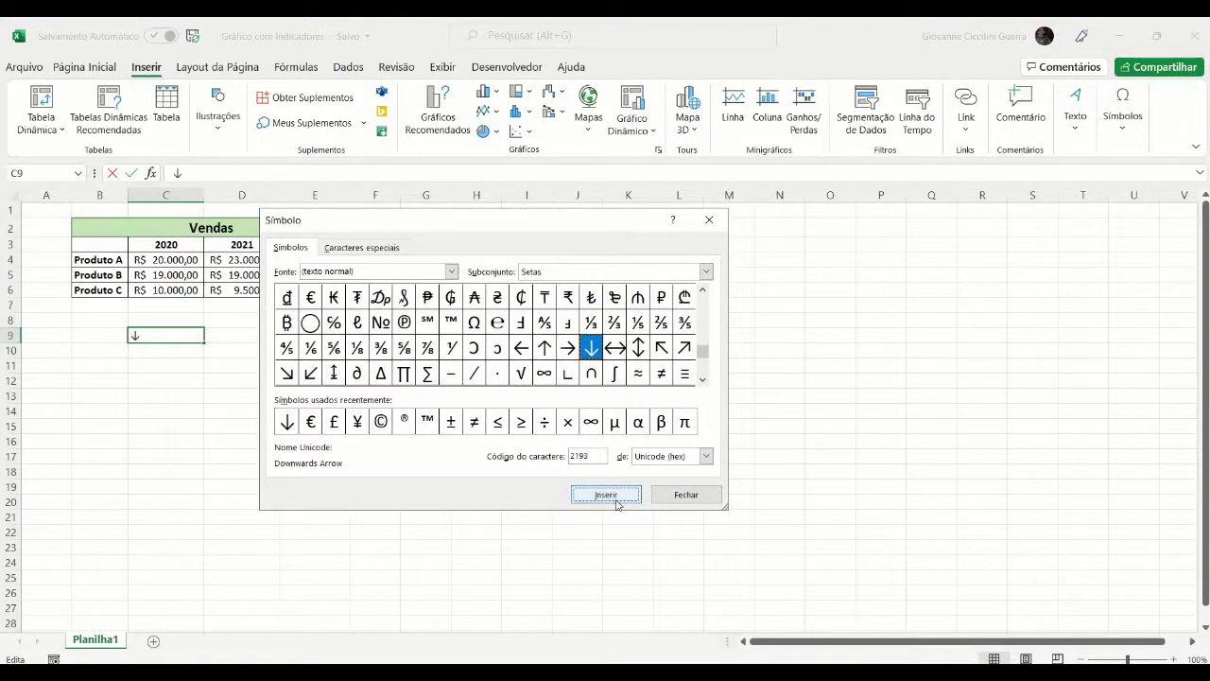
Step: Add the Upwards Arrow symbol (character code 2191) after the down arrow in C9 and commit the cell
{"action": "left_click", "coordinate": [544, 348]}
{"action": "left_click", "coordinate": [605, 495]}
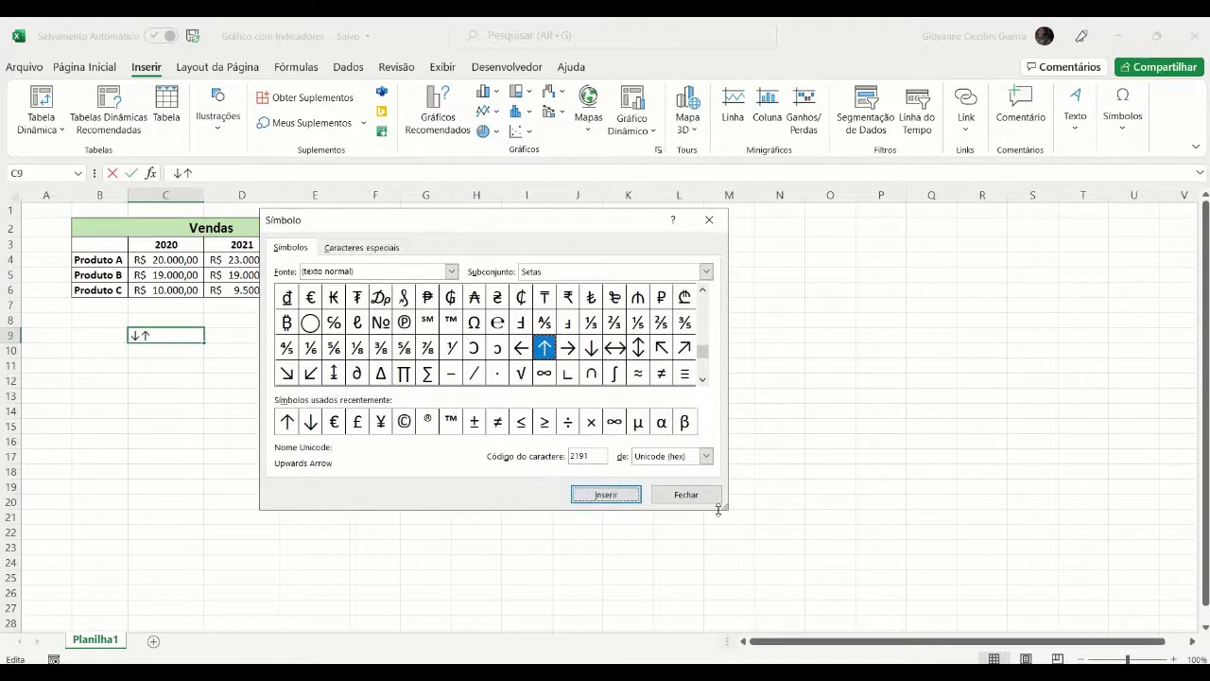
{"action": "left_click", "coordinate": [688, 495]}
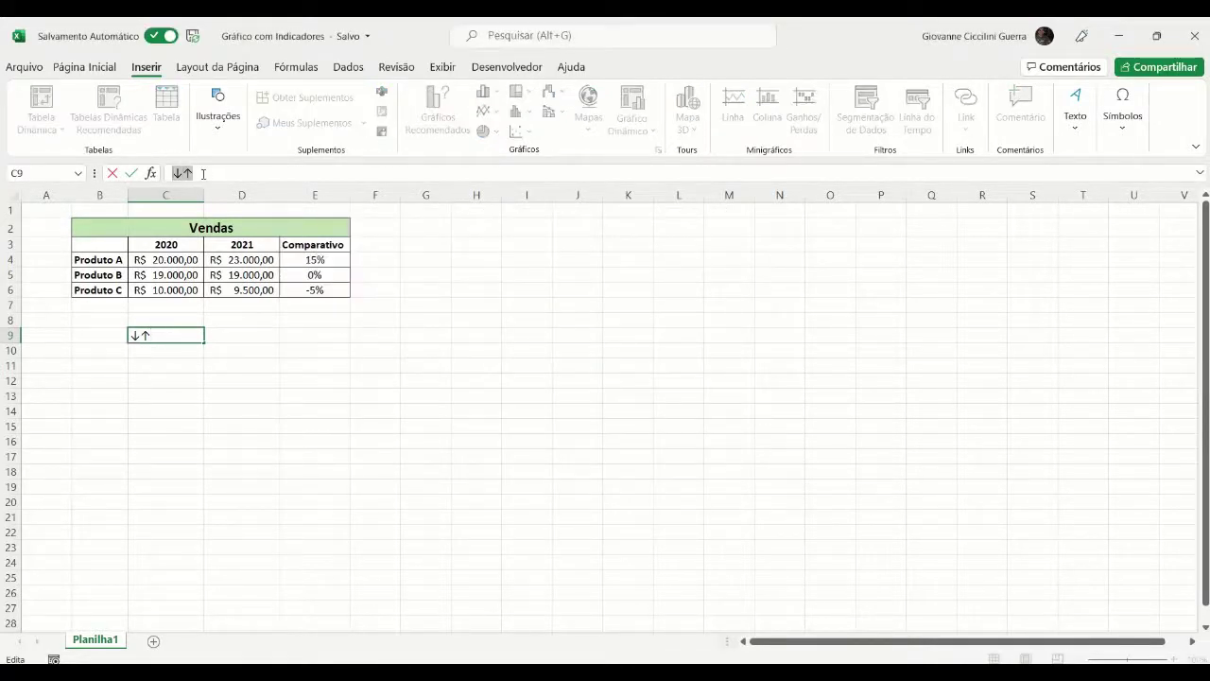
{"action": "left_click_drag", "start_coordinate": [209, 173], "coordinate": [183, 173]}
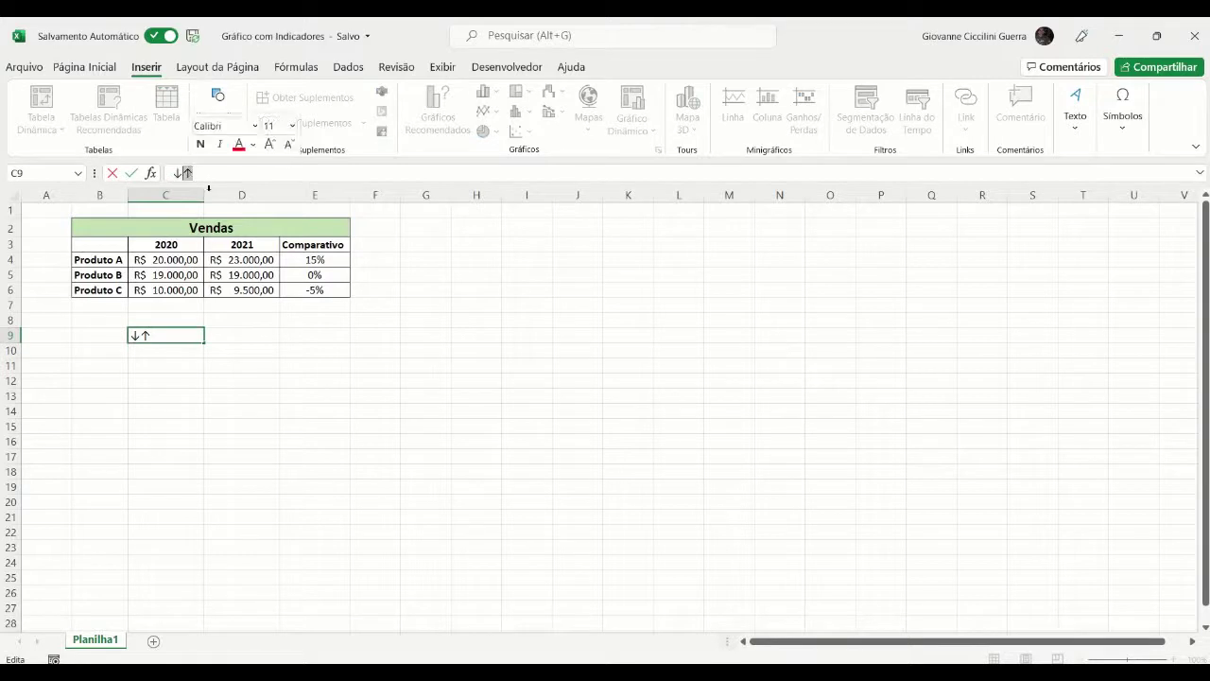
{"action": "left_click", "coordinate": [179, 346]}
Step: Start a SES formula in E4 for Produto A with D4/C4-1>0 as the first logical test
{"action": "left_click", "coordinate": [330, 257]}
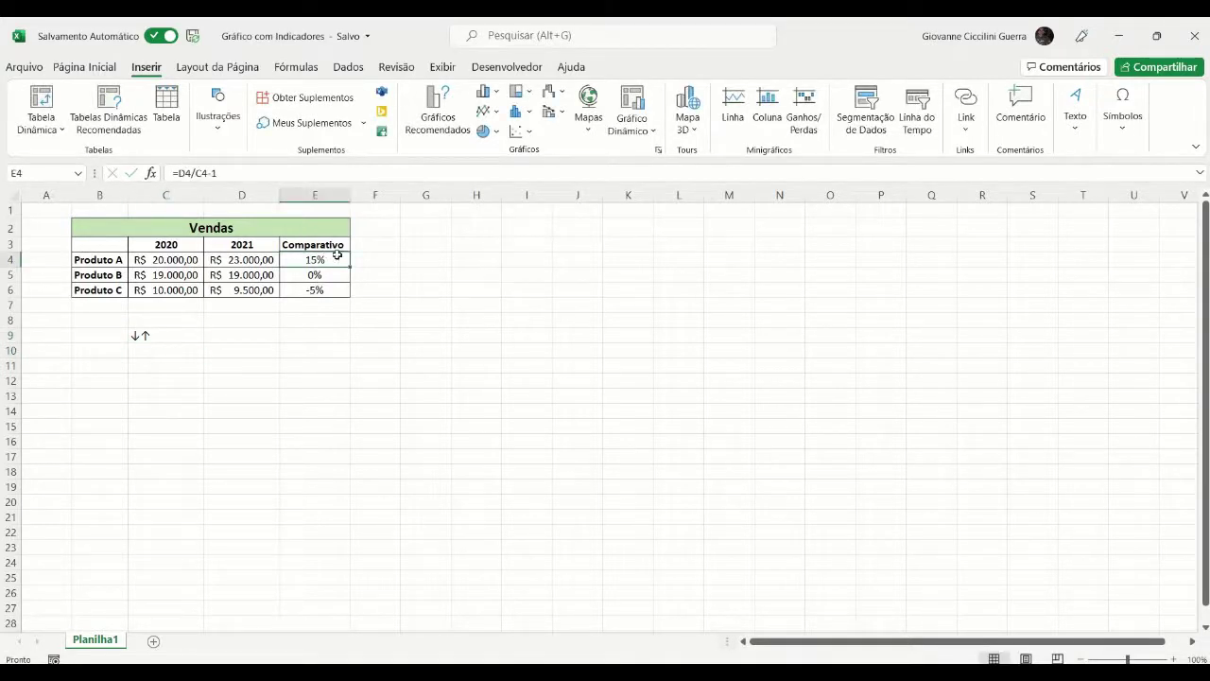
{"action": "left_click", "coordinate": [90, 68]}
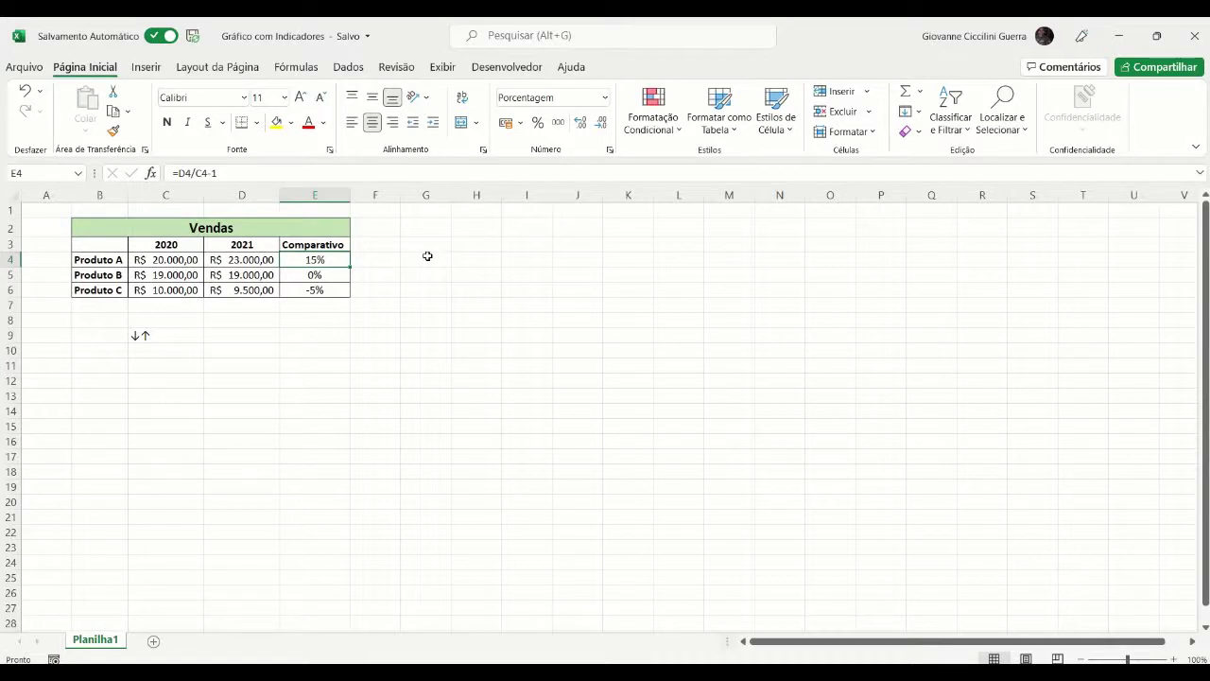
{"action": "type", "text": "=ses"}
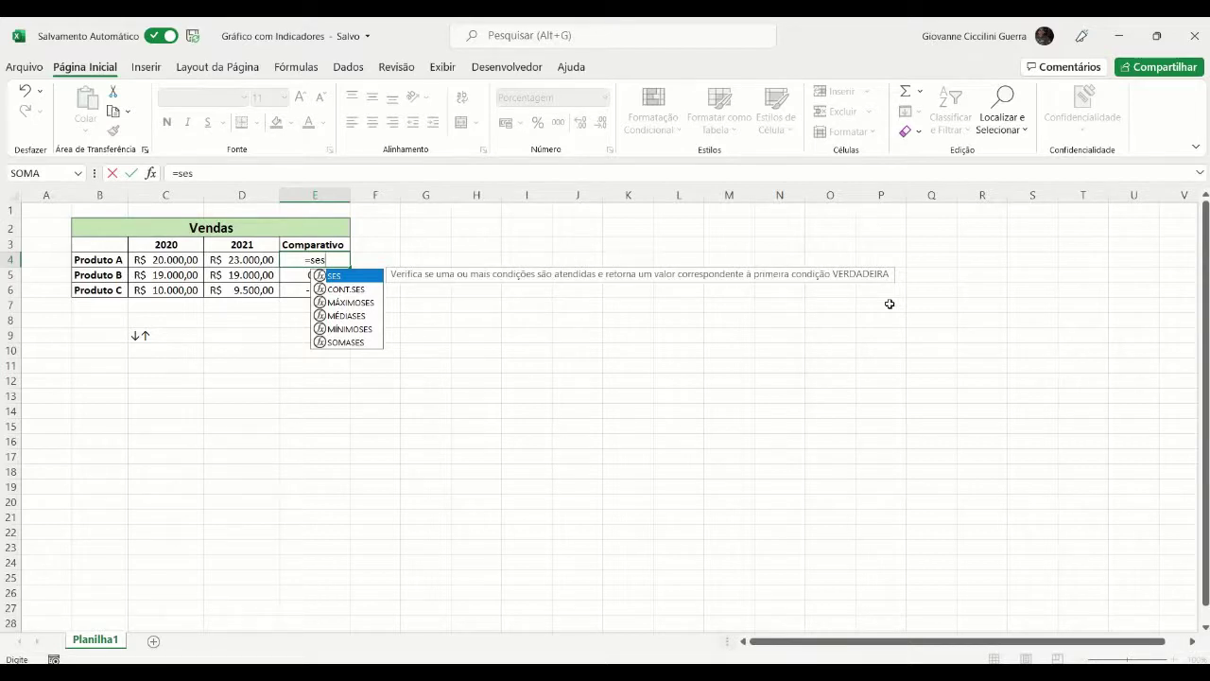
{"action": "key", "text": "Tab"}
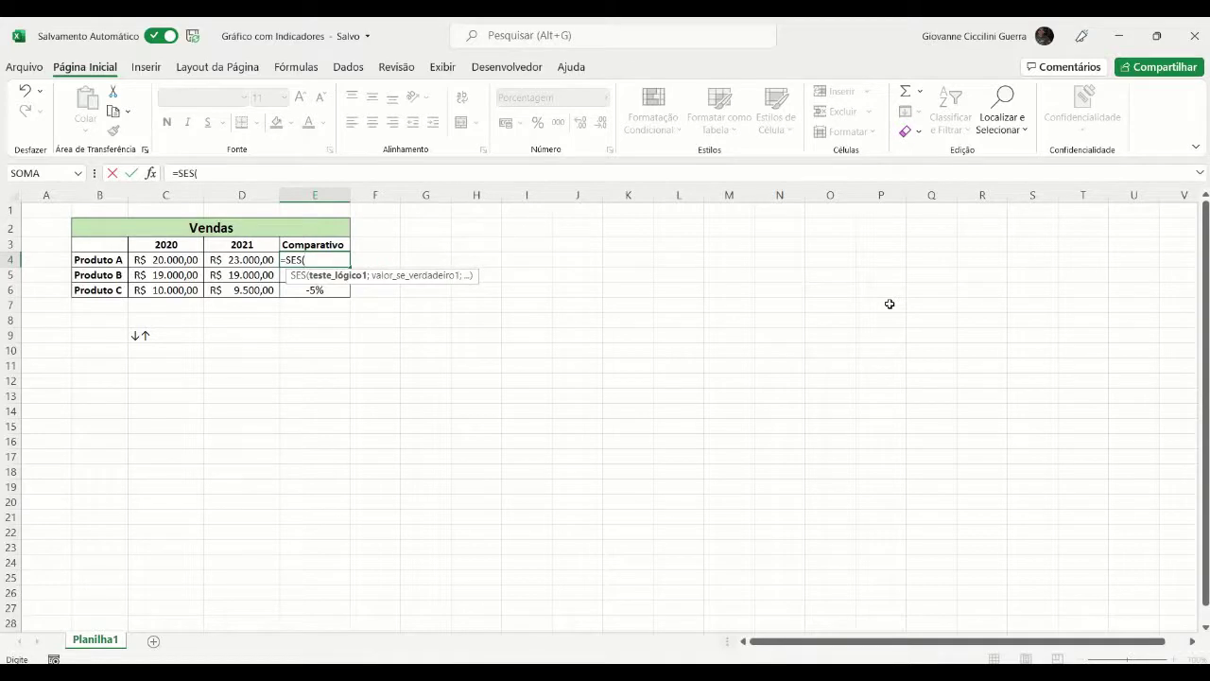
{"action": "left_click", "coordinate": [244, 259]}
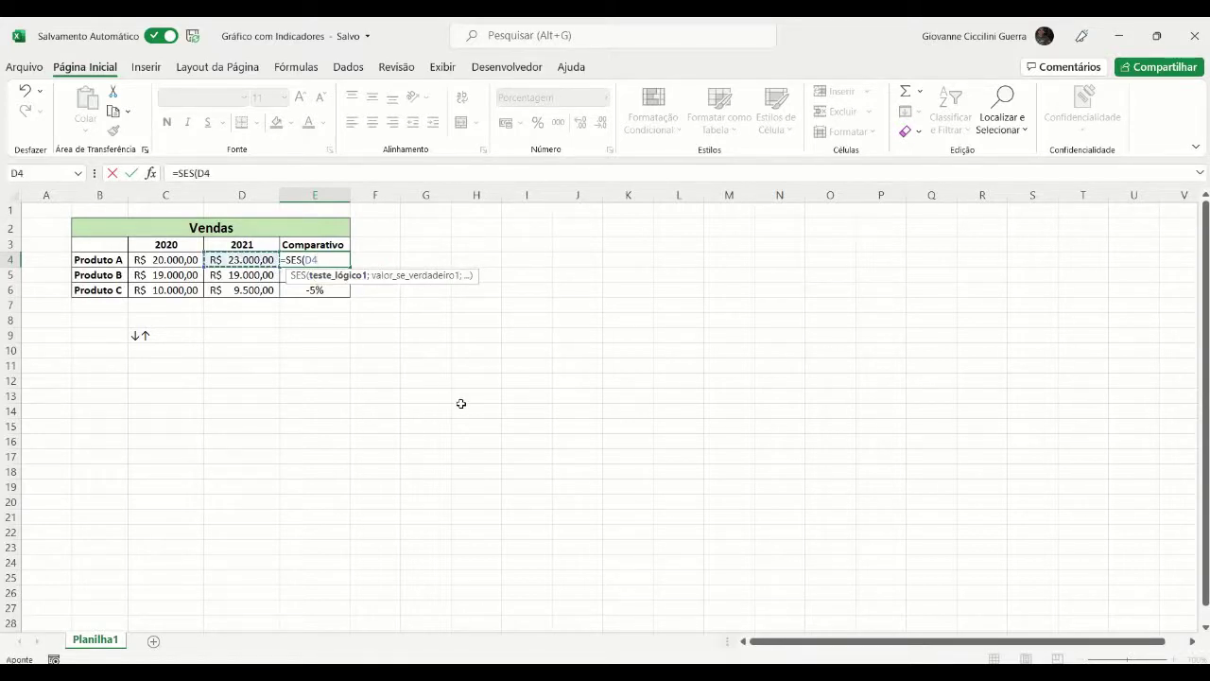
{"action": "type", "text": "/"}
{"action": "key", "text": "Left"}
{"action": "key", "text": "Left"}
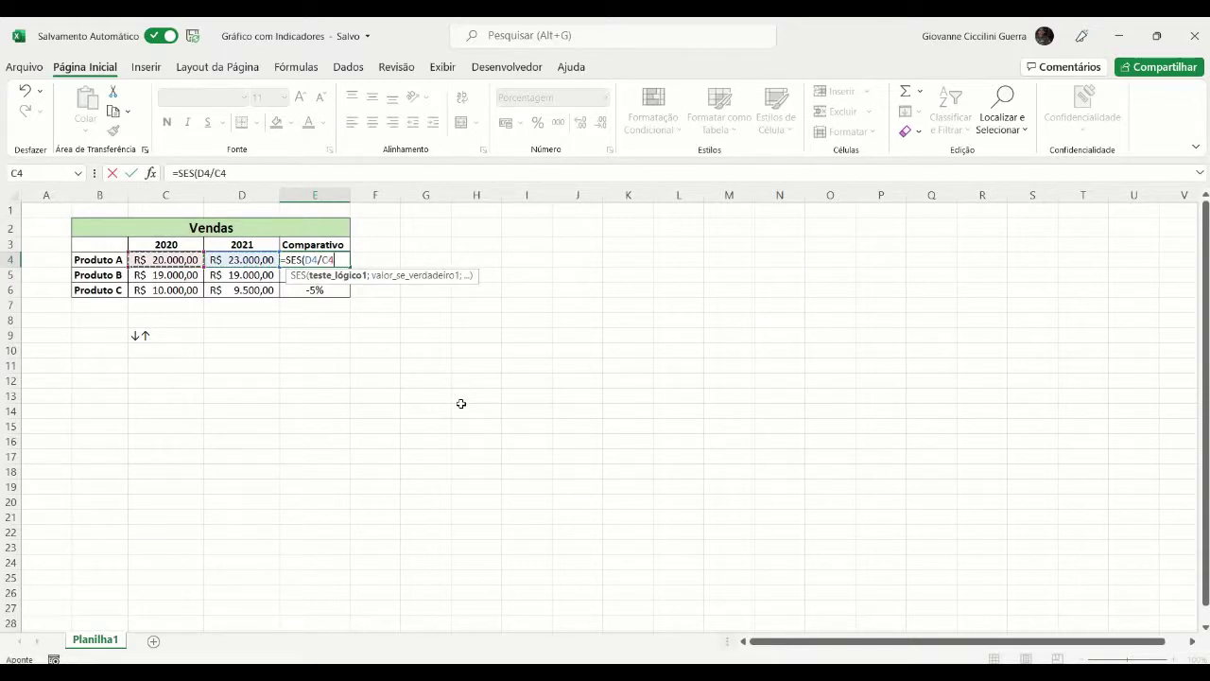
{"action": "type", "text": "-1"}
{"action": "type", "text": ">0"}
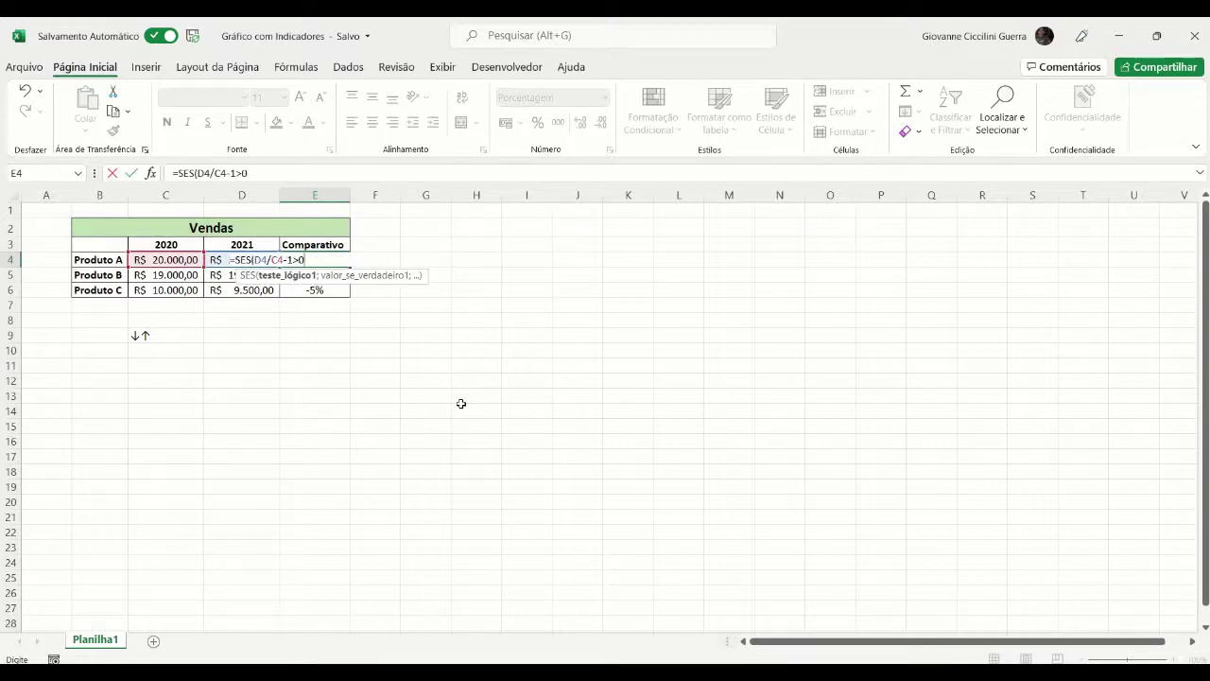
Step: Add D4/C4-1 as the value returned when the first test is true and commit the E4 formula
{"action": "type", "text": ";"}
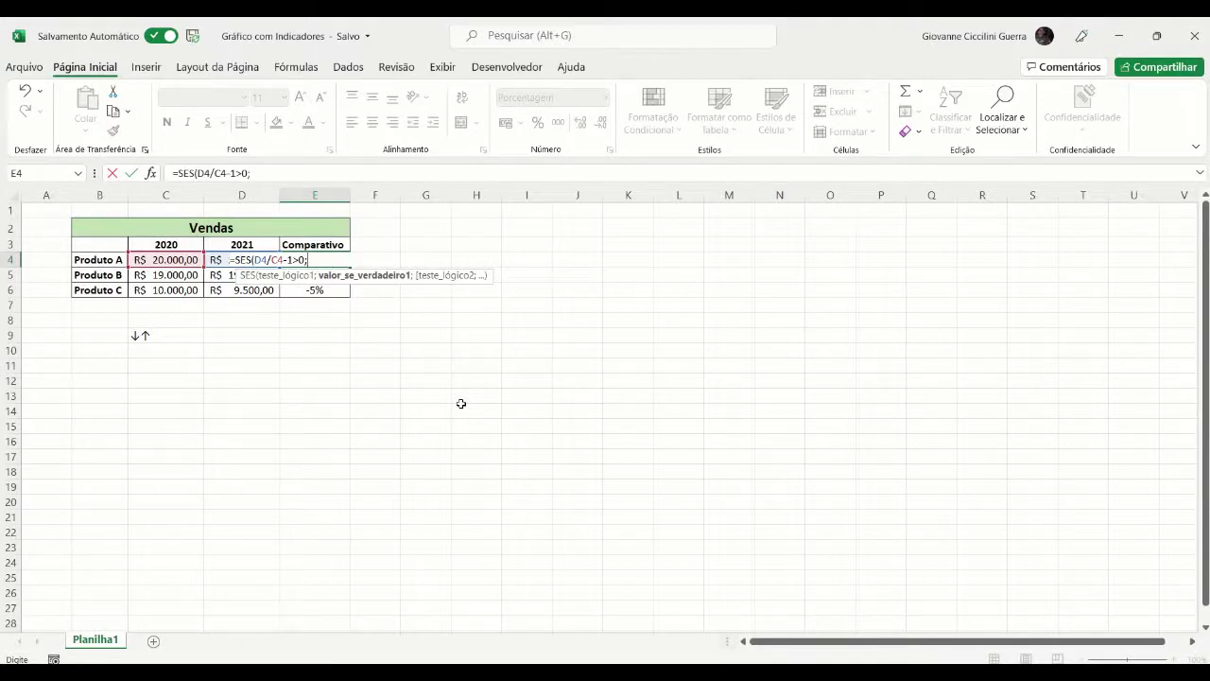
{"action": "type", "text": "d4/c4-1"}
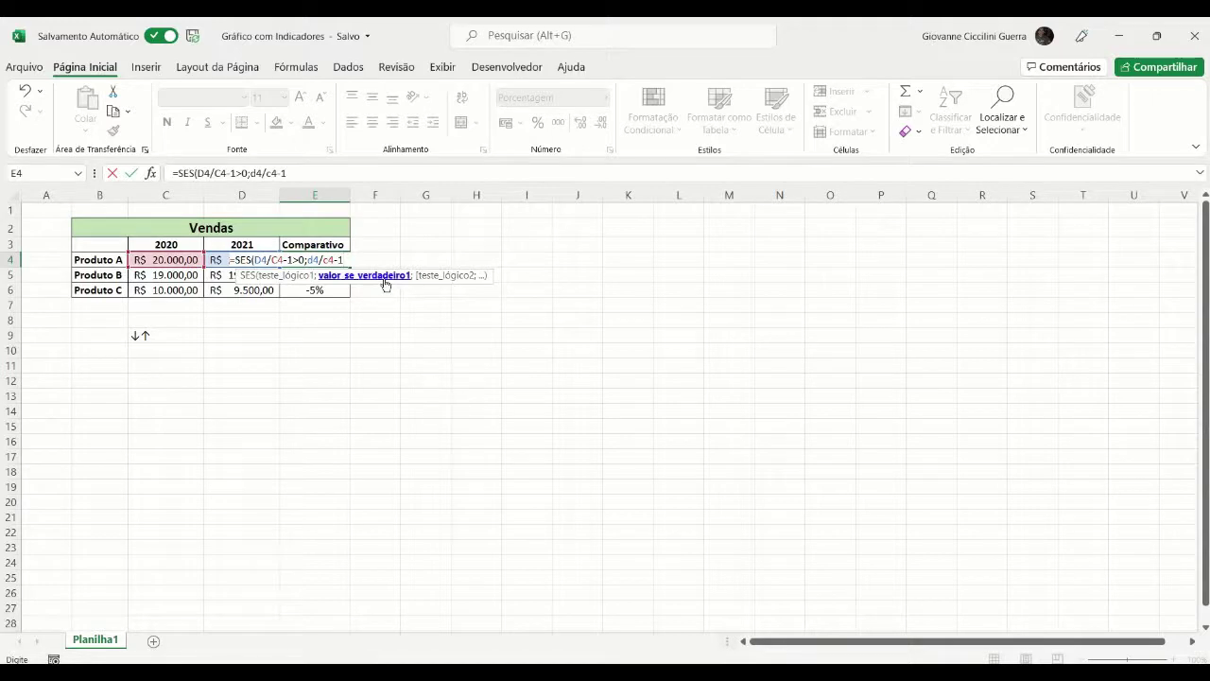
{"action": "key", "text": "Return"}
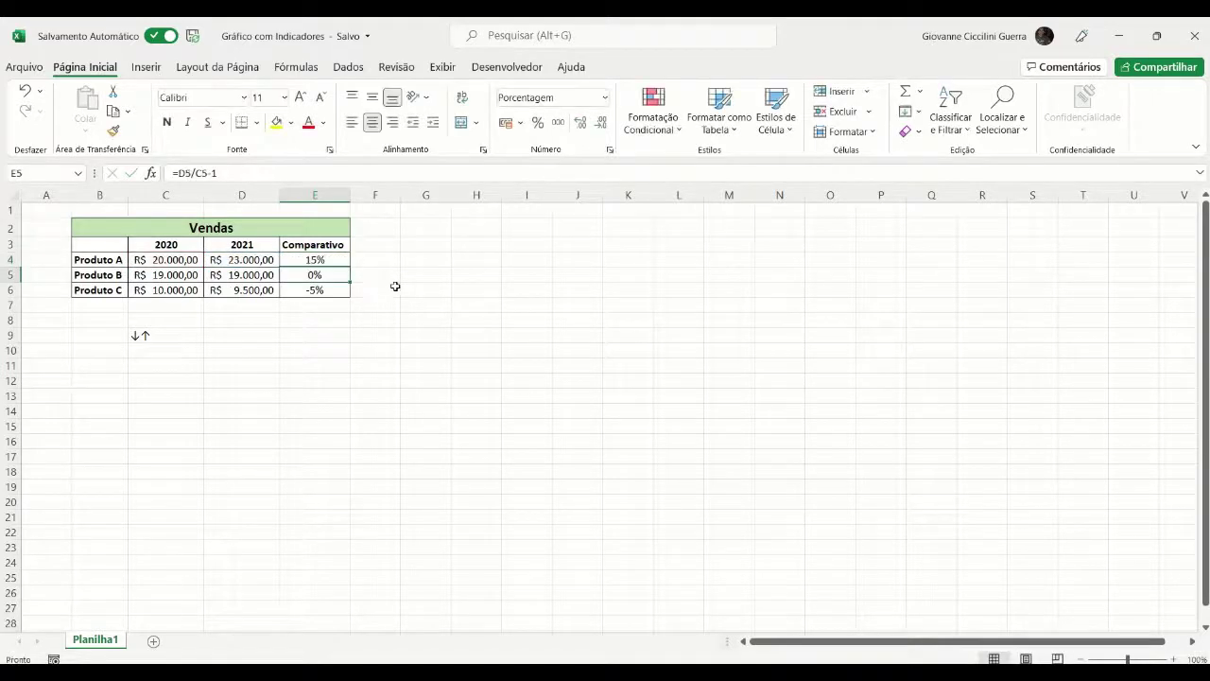
Step: Copy the up arrow character from cell C9 without changing the cell
{"action": "left_click", "coordinate": [142, 338]}
{"action": "left_click_drag", "start_coordinate": [196, 173], "coordinate": [183, 173]}
{"action": "key", "text": "Escape"}
Step: Wrap the true value in E4 in CONCATENAR with " ↑" as the second text, and accept the suggested parenthesis correction
{"action": "left_click", "coordinate": [333, 263]}
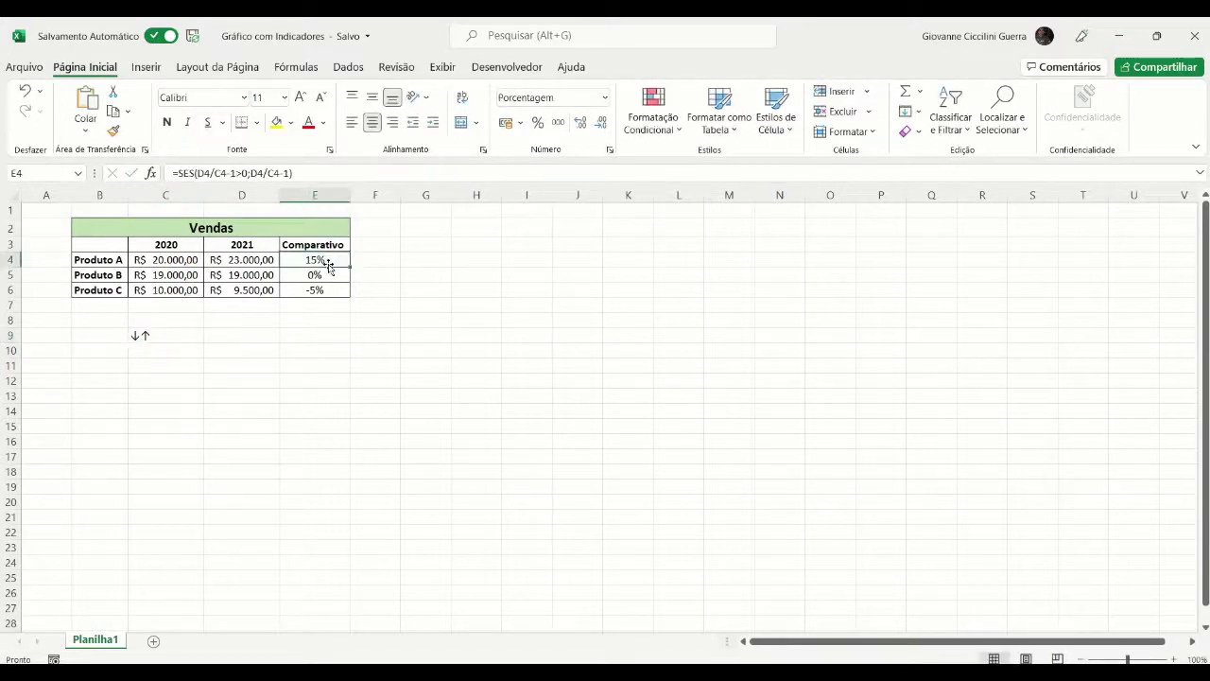
{"action": "left_click", "coordinate": [310, 173]}
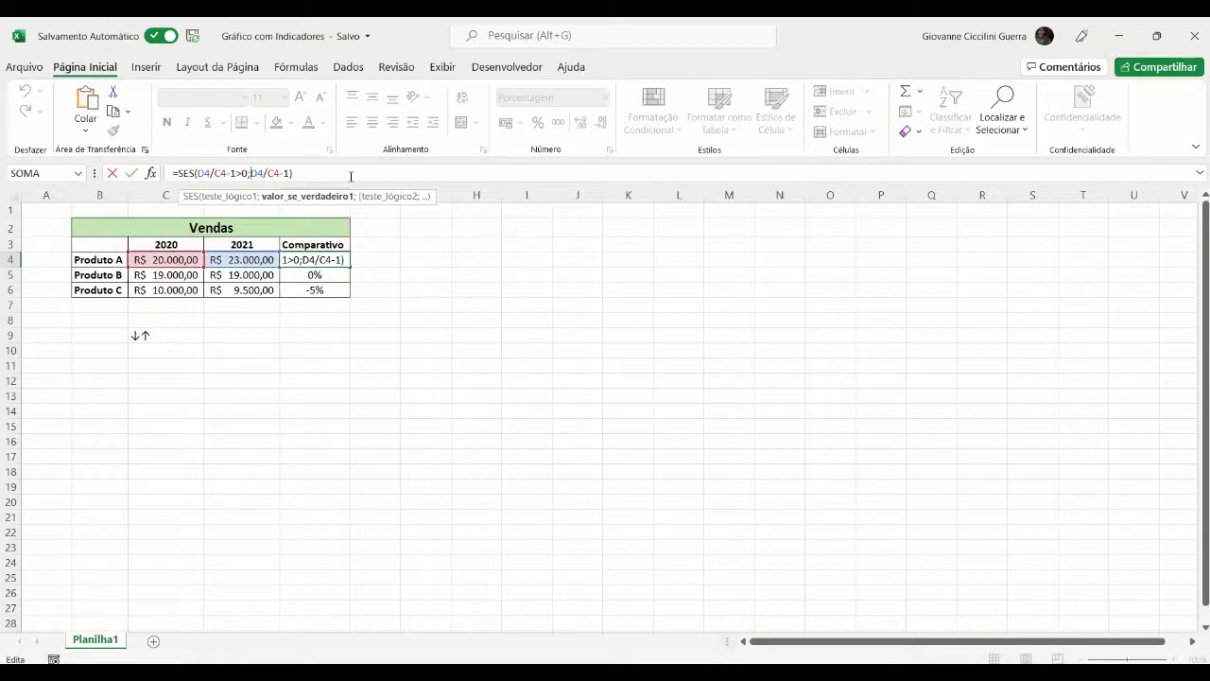
{"action": "type", "text": "concatenar"}
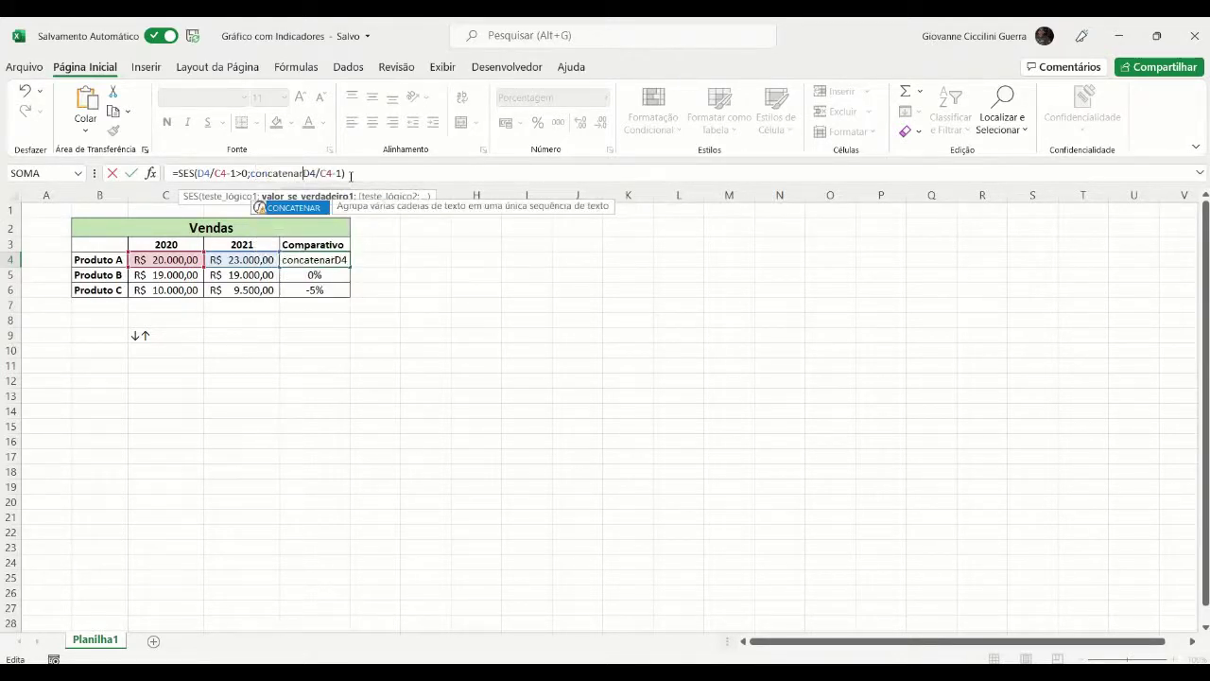
{"action": "key", "text": "Tab"}
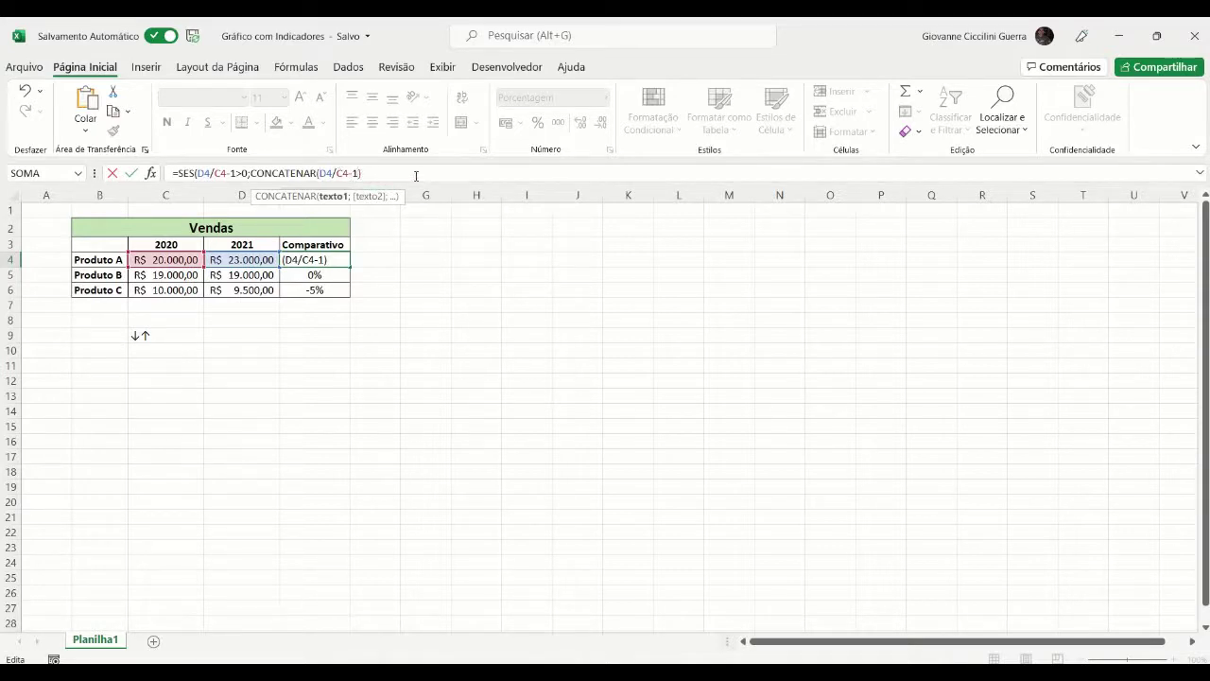
{"action": "type", "text": ";\" ↑\""}
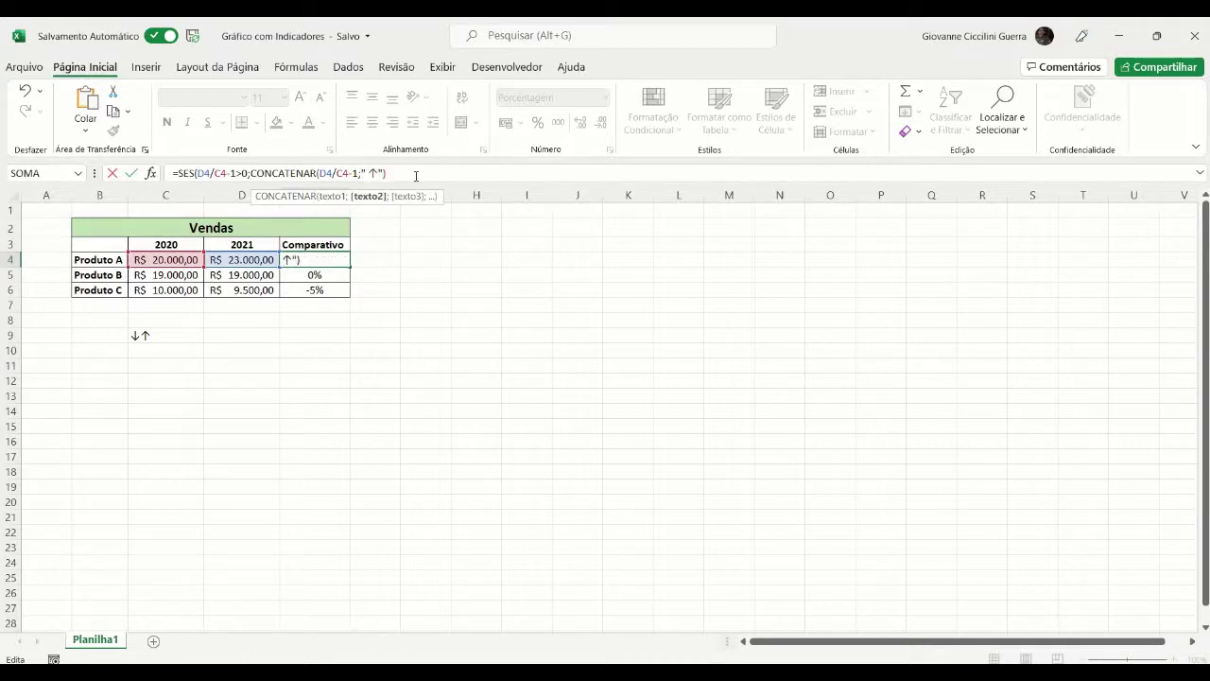
{"action": "key", "text": "Return"}
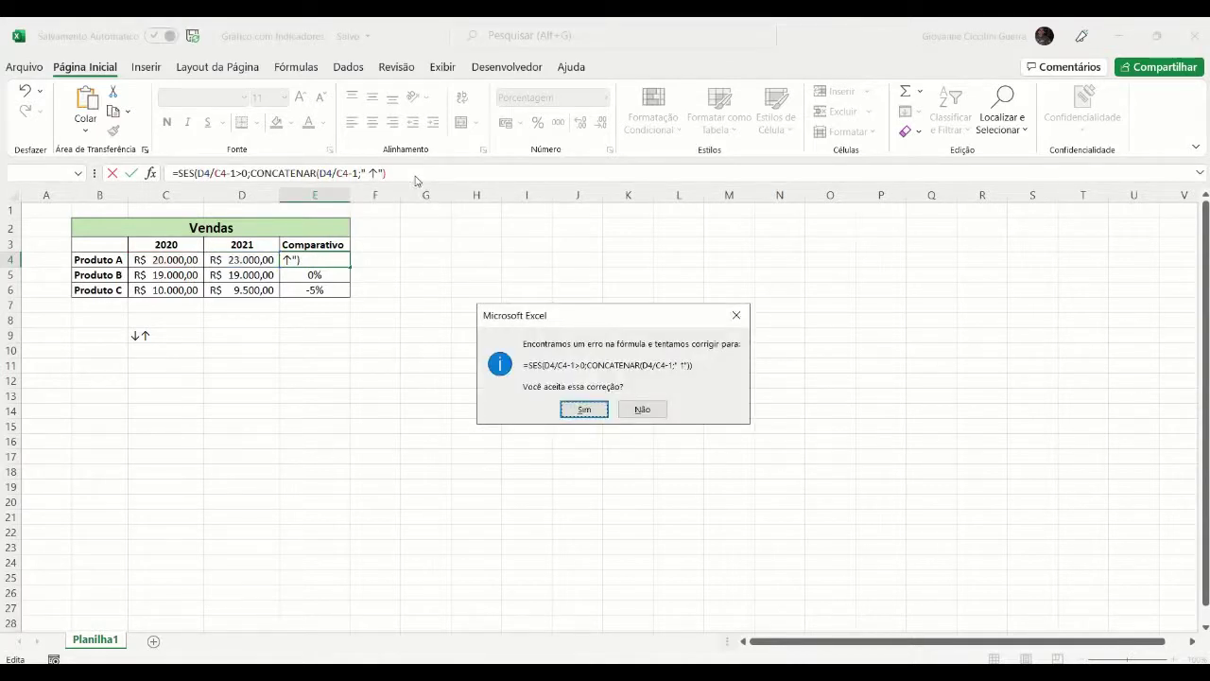
{"action": "key", "text": "Return"}
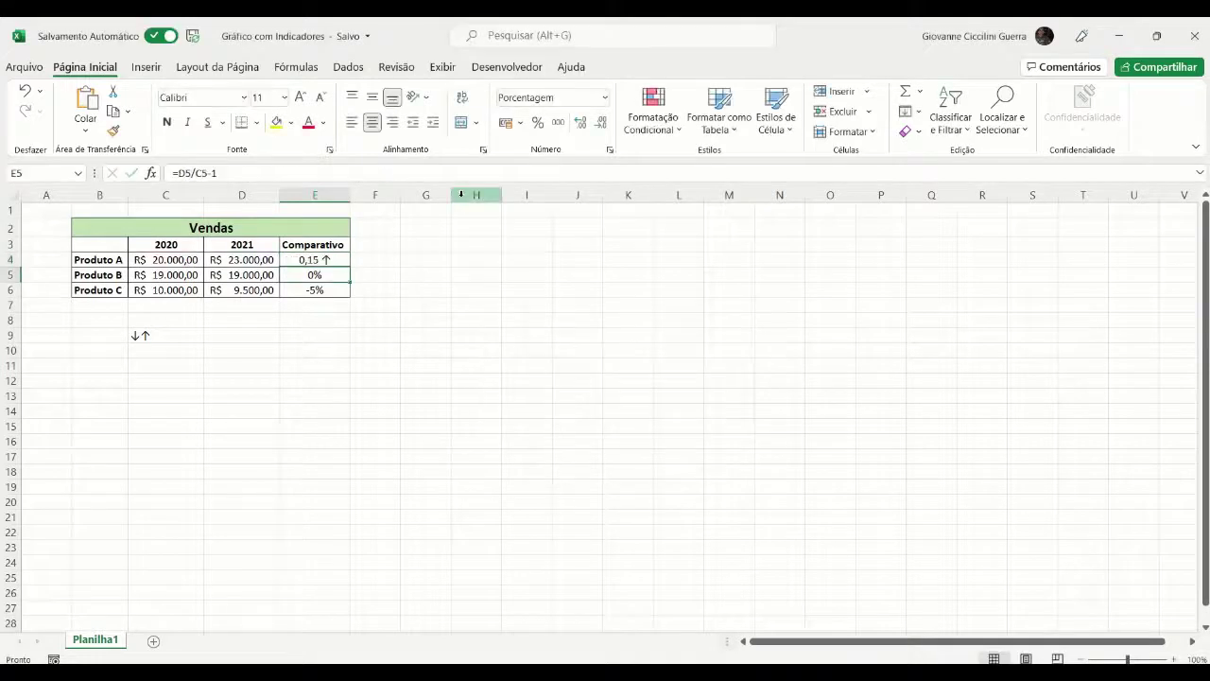
Step: Wrap D4/C4-1 inside E4's CONCATENAR in a TEXTO function, leaving its format argument empty before the arrow text
{"action": "left_click", "coordinate": [339, 259]}
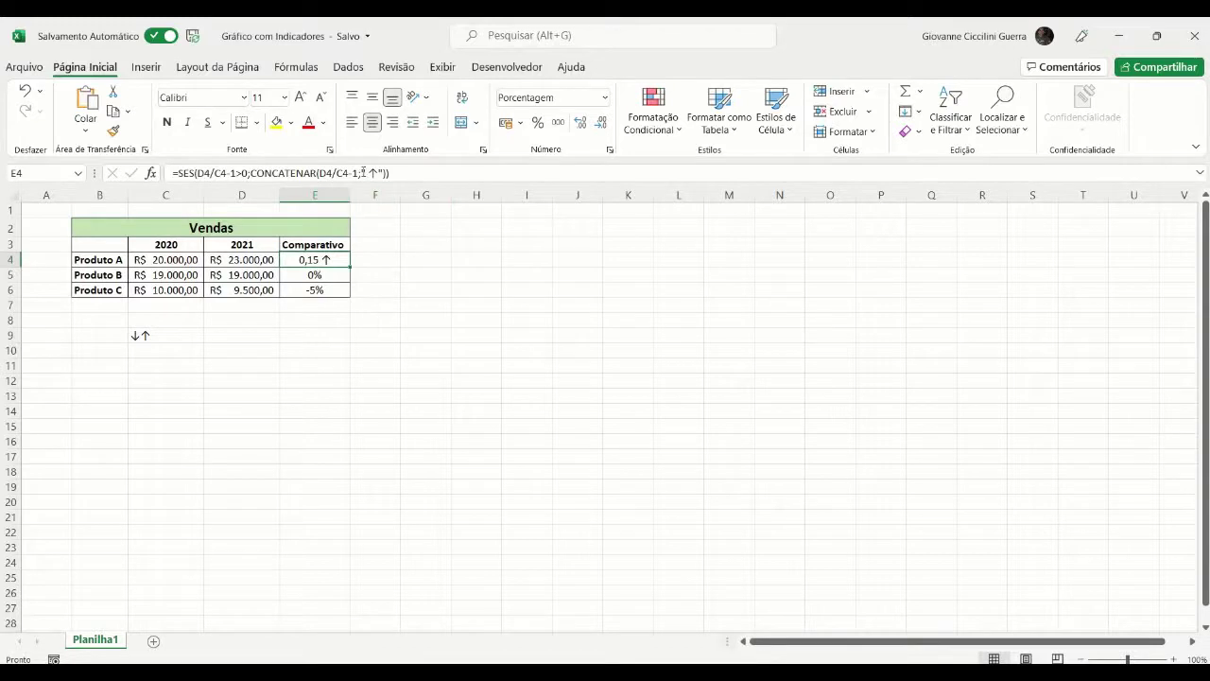
{"action": "left_click", "coordinate": [363, 173]}
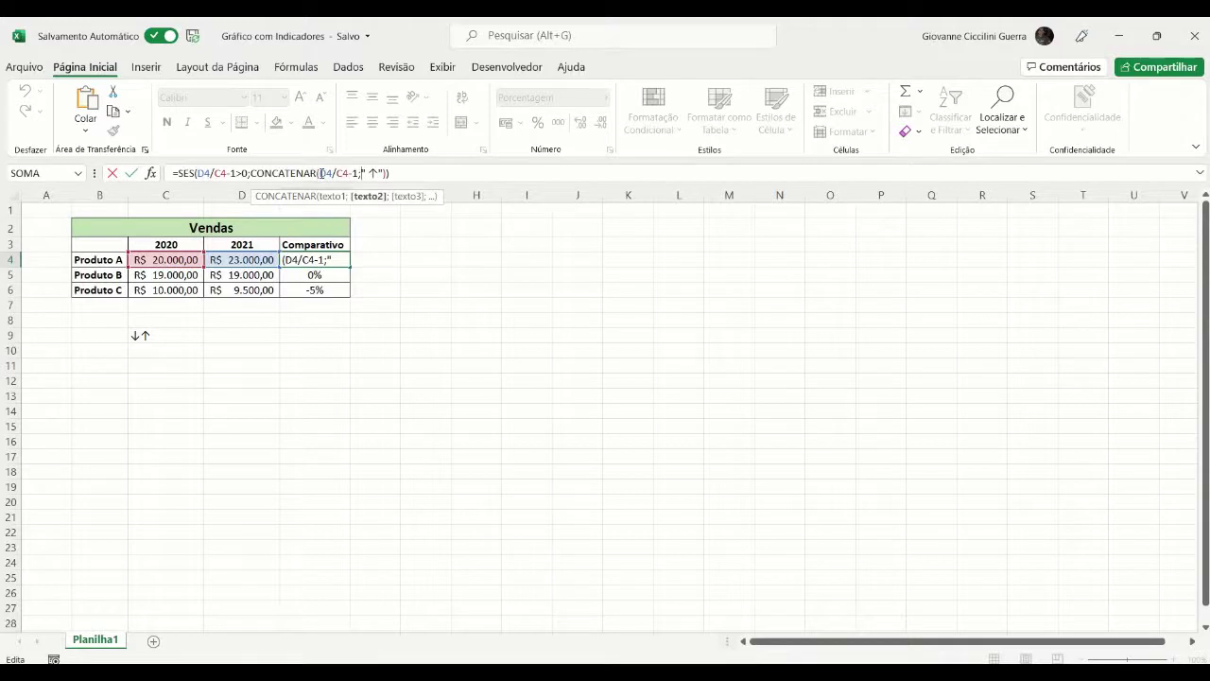
{"action": "left_click", "coordinate": [324, 175]}
{"action": "type", "text": "texto"}
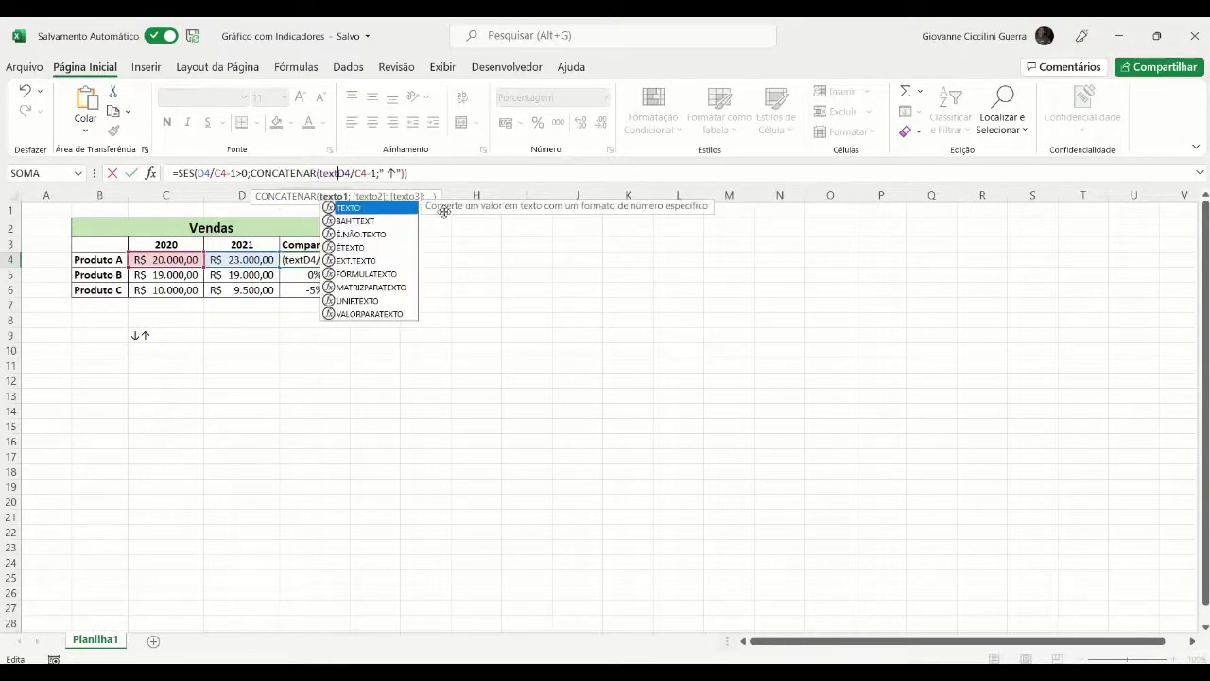
{"action": "key", "text": "Tab"}
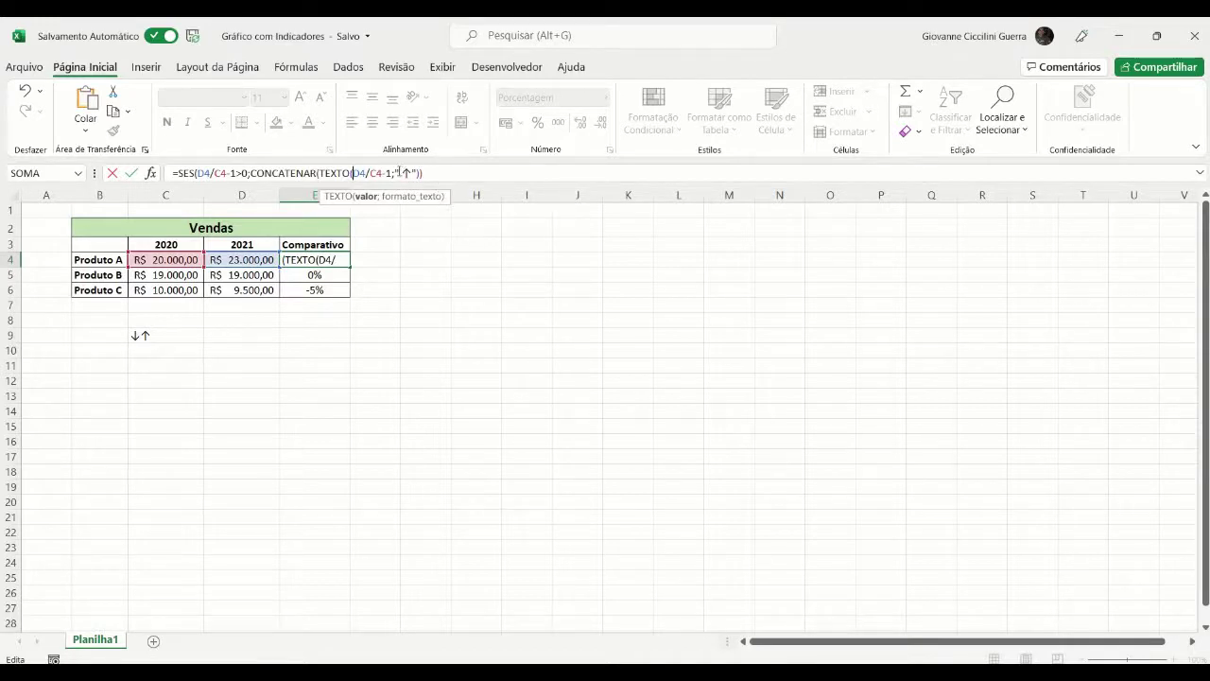
{"action": "left_click", "coordinate": [424, 173]}
{"action": "key", "text": "Right"}
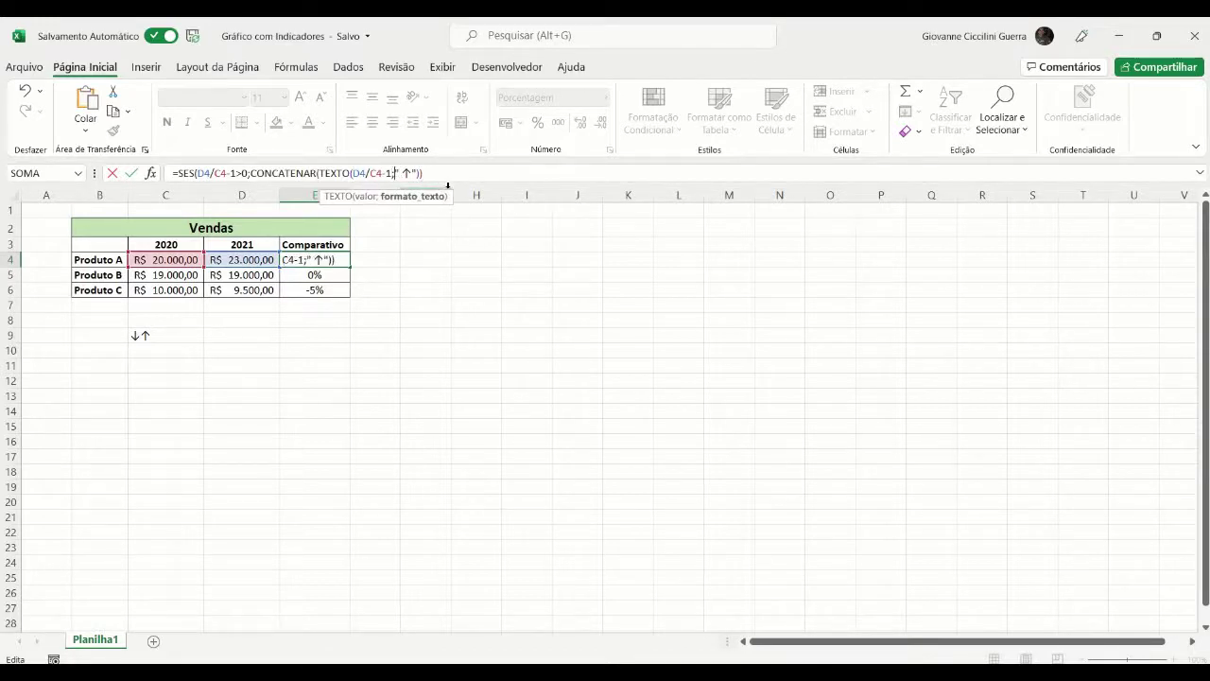
{"action": "type", "text": ")"}
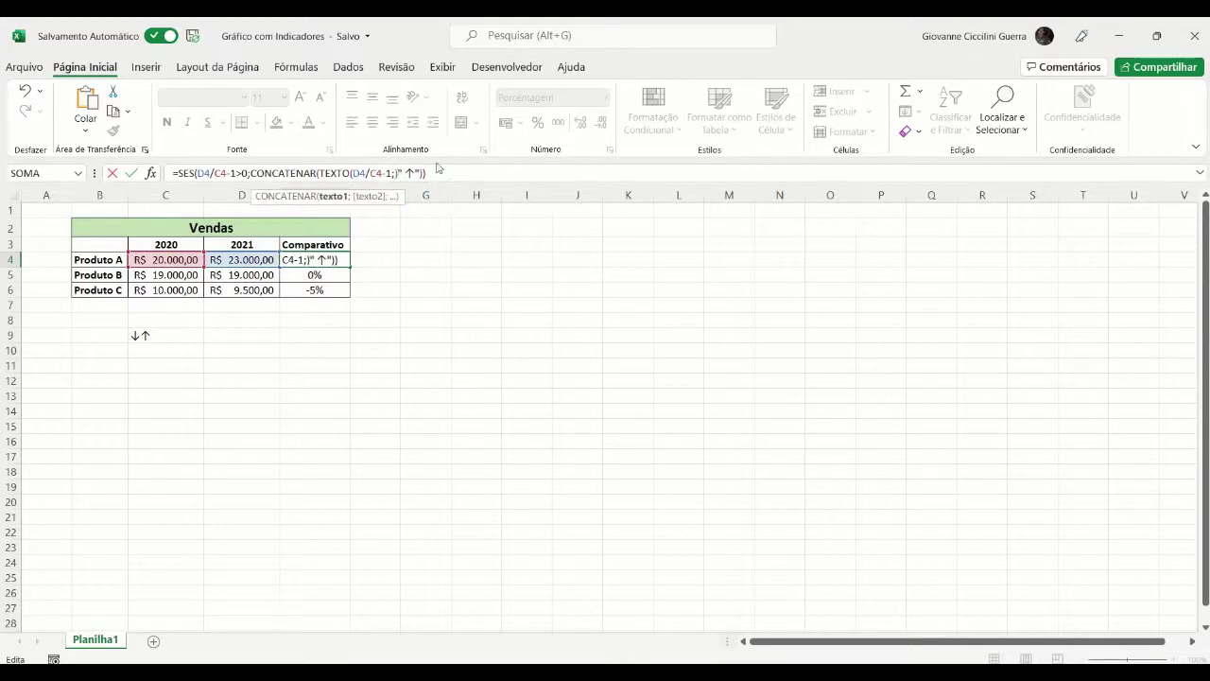
{"action": "type", "text": ";"}
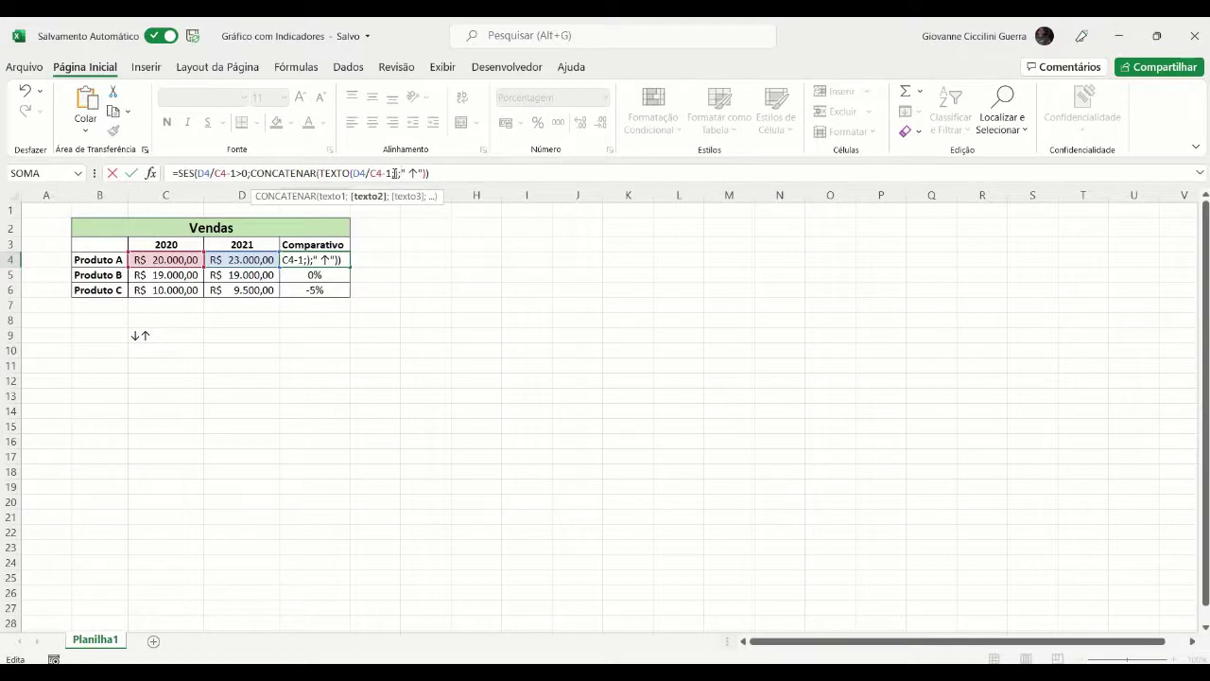
Step: Enter "0,00%" as the TEXTO format in the E4 formula and commit it
{"action": "left_click", "coordinate": [394, 173]}
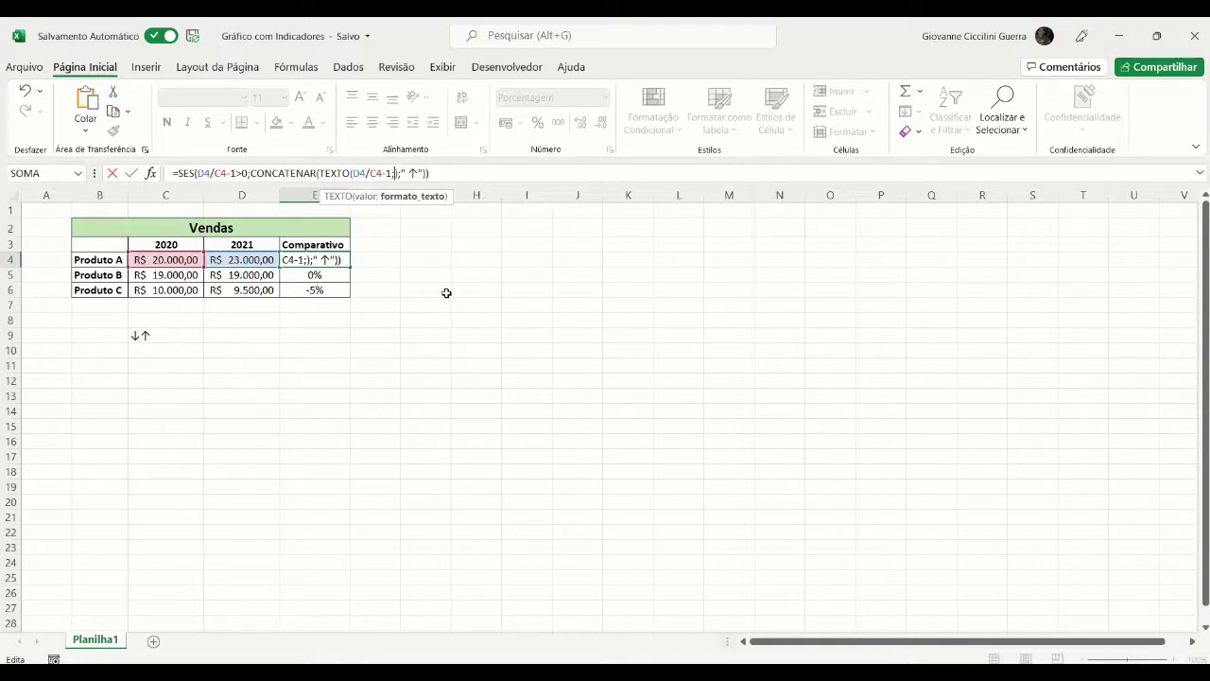
{"action": "type", "text": "\"0,00"}
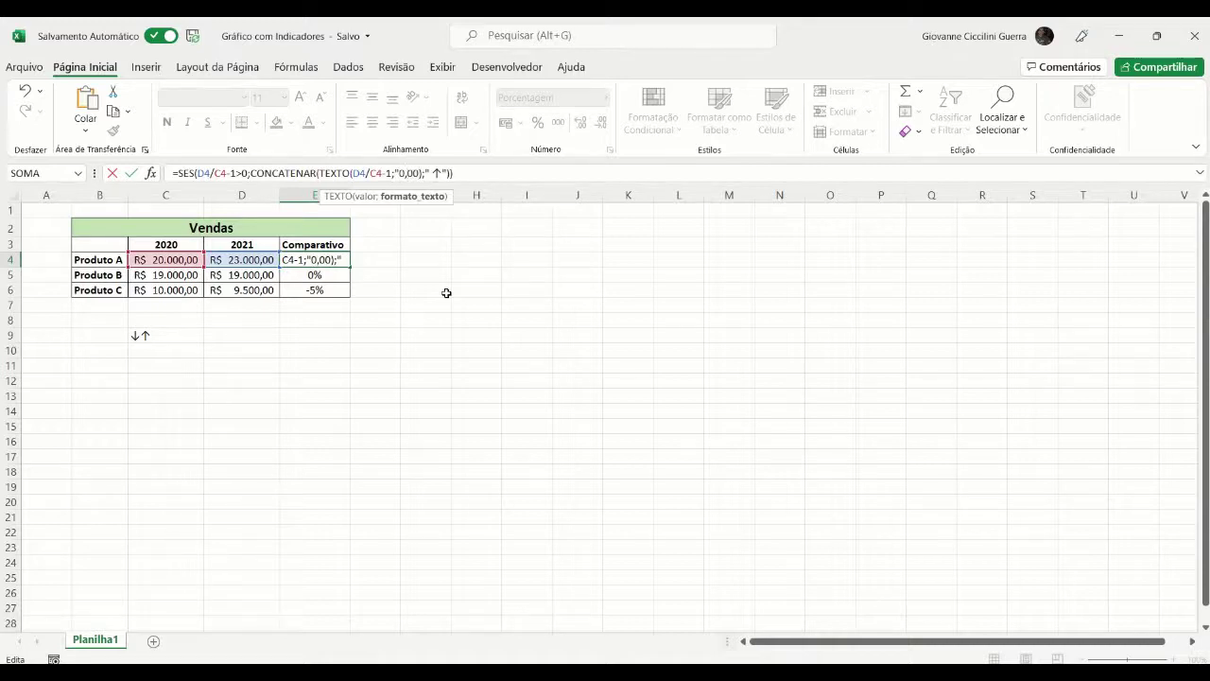
{"action": "type", "text": "%\""}
{"action": "left_click", "coordinate": [492, 177]}
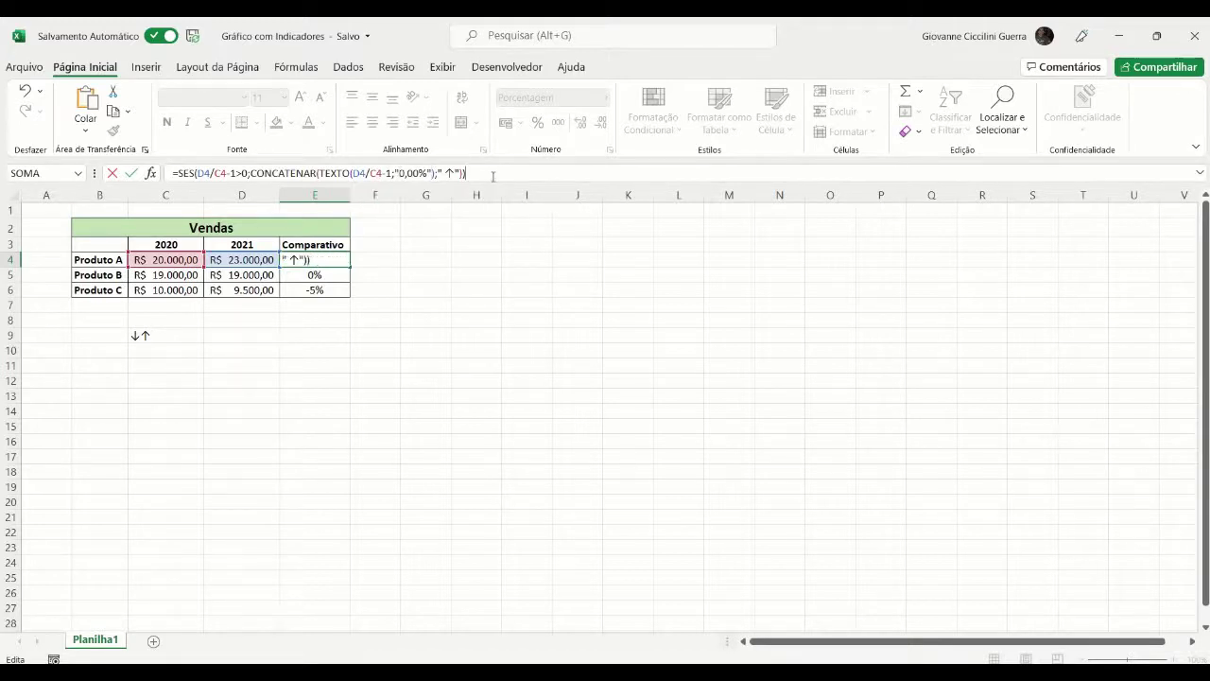
{"action": "key", "text": "Return"}
Step: Shorten the TEXTO format in the E4 formula to "0,0%" and commit it
{"action": "left_click", "coordinate": [339, 251]}
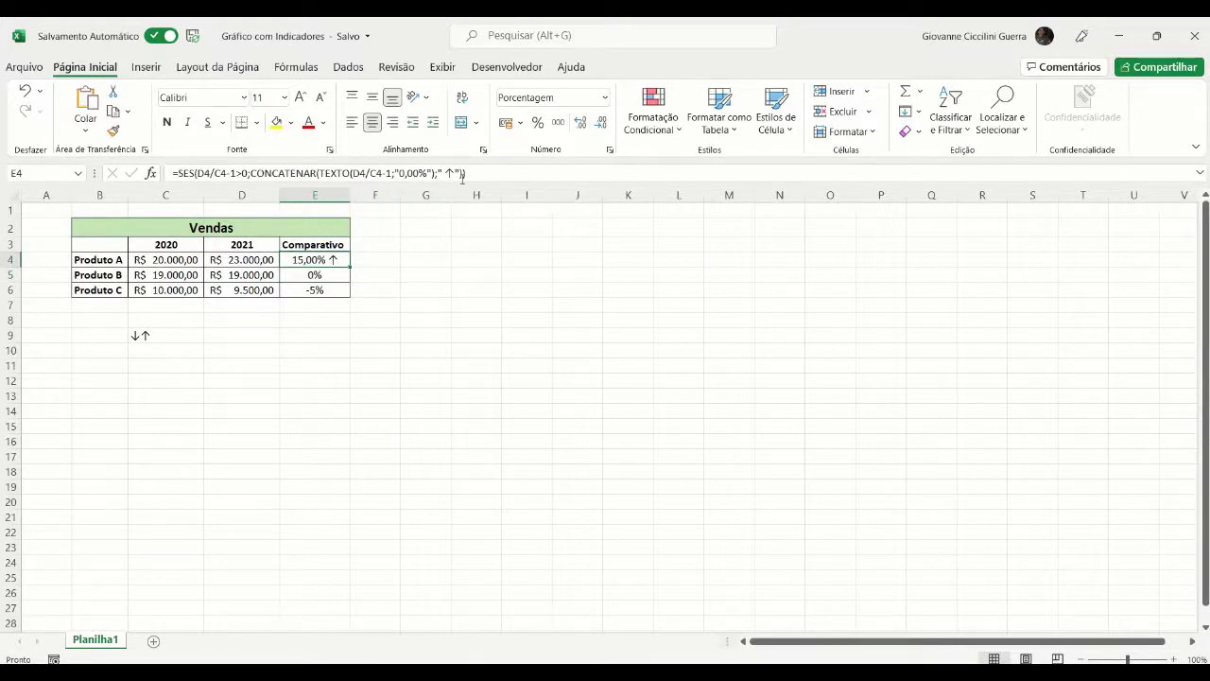
{"action": "left_click", "coordinate": [421, 174]}
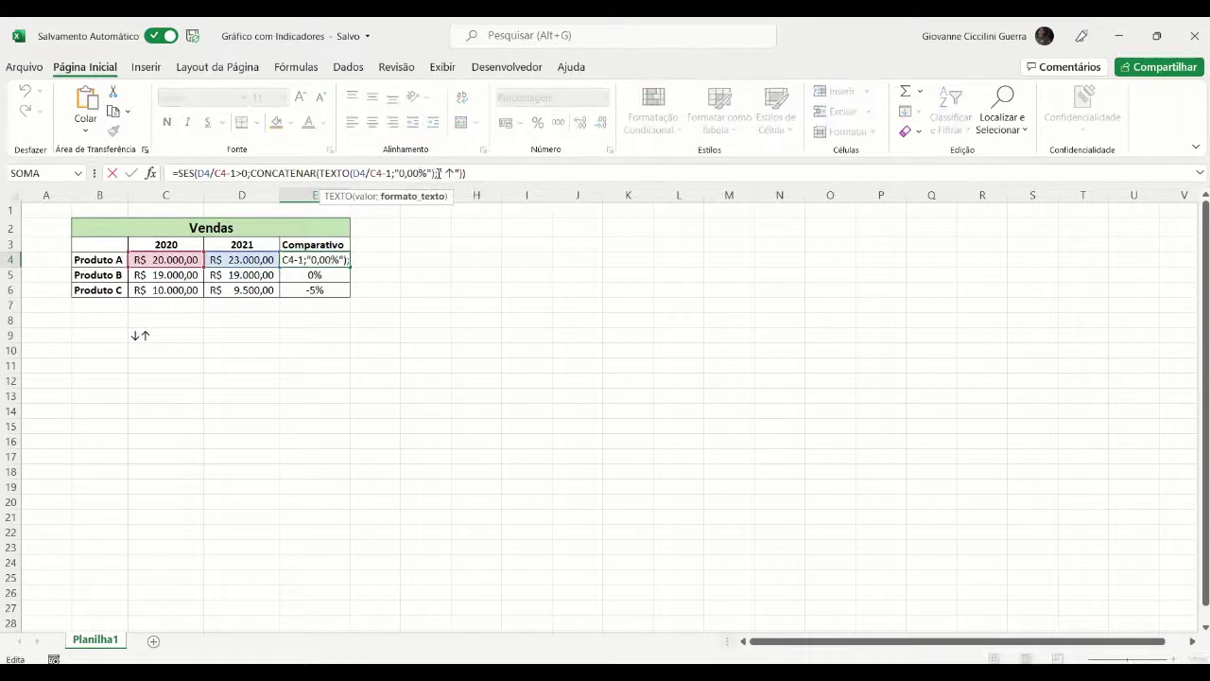
{"action": "key", "text": "BackSpace"}
{"action": "key", "text": "Return"}
{"action": "key", "text": "Up"}
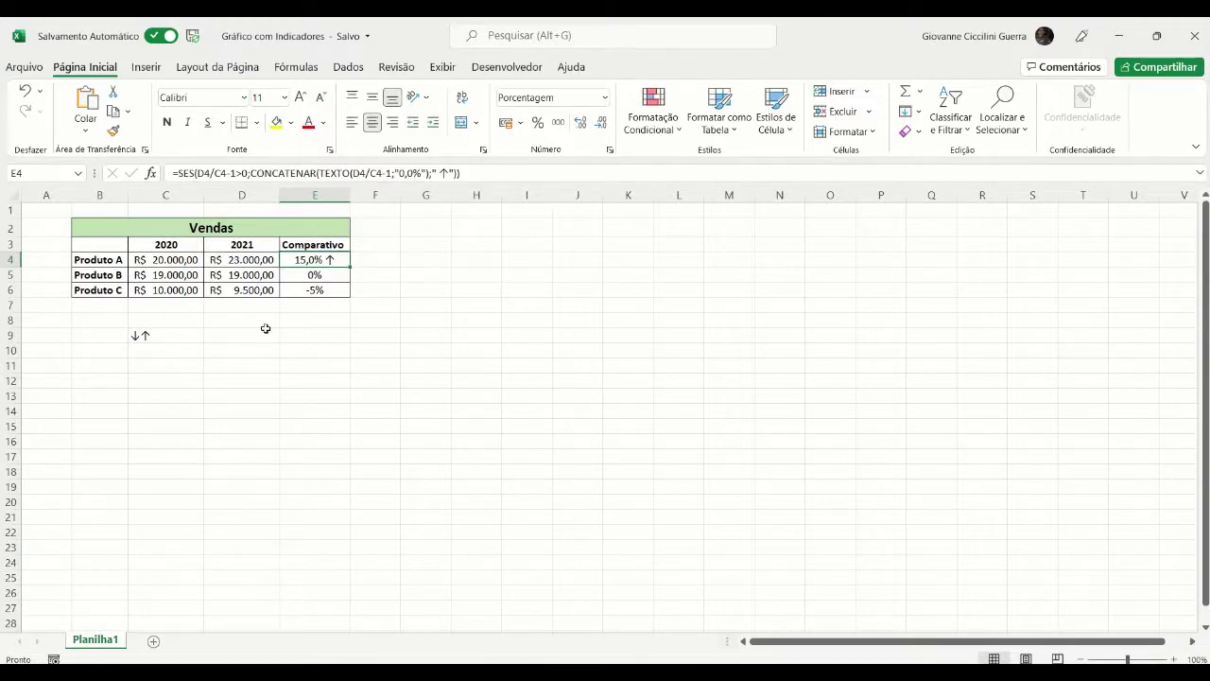
Step: Copy the down arrow character from cell C9, leaving the cell's content intact
{"action": "left_click", "coordinate": [149, 339]}
{"action": "left_click", "coordinate": [186, 172]}
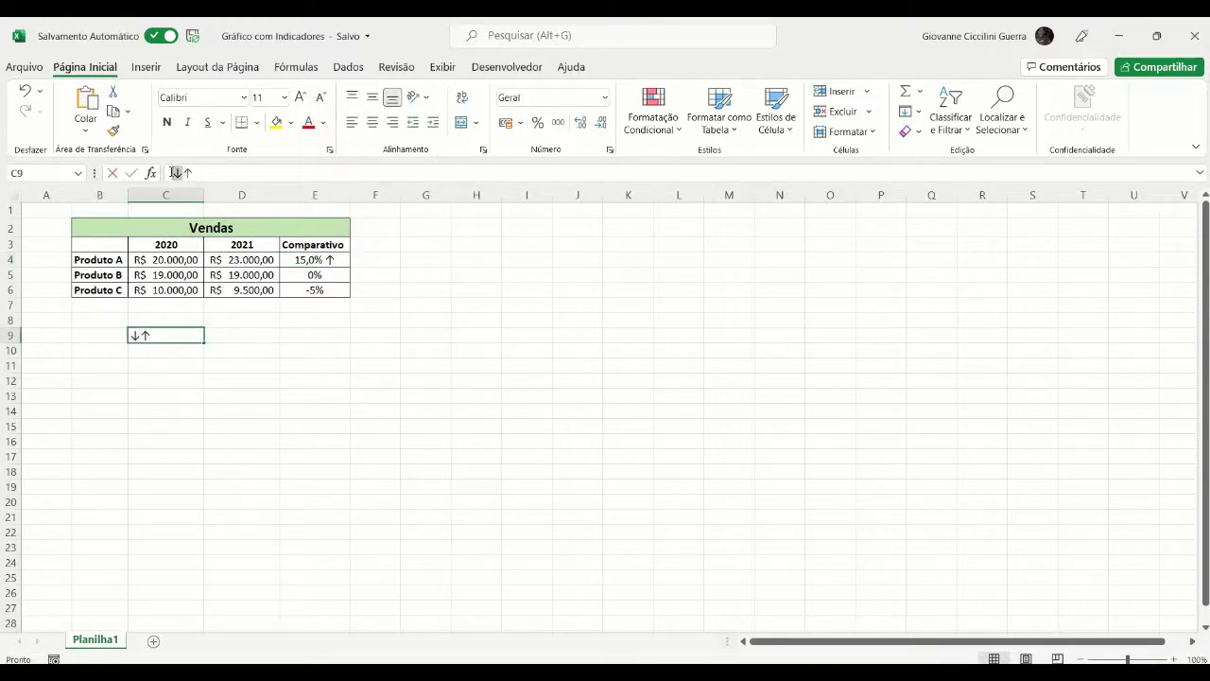
{"action": "key", "text": "Escape"}
Step: Remove the final parenthesis of the SES formula in E4 and append a semicolon followed by the copied ↓ character
{"action": "left_click", "coordinate": [335, 262]}
{"action": "left_click", "coordinate": [485, 172]}
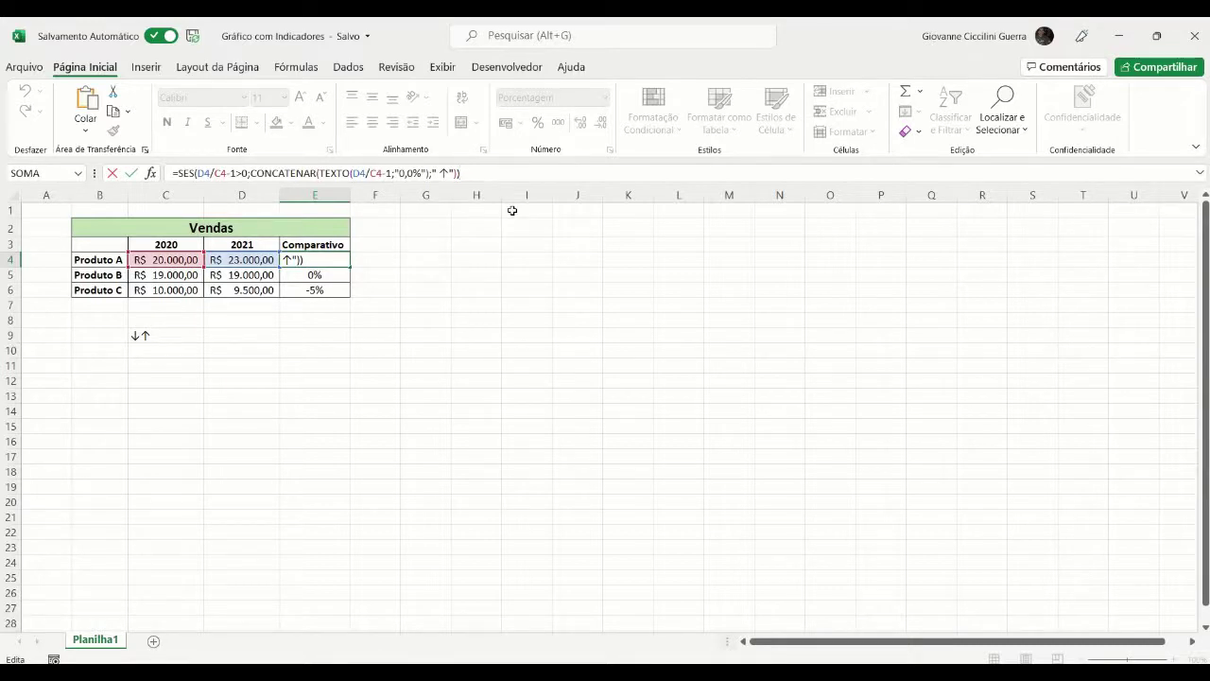
{"action": "key", "text": "BackSpace"}
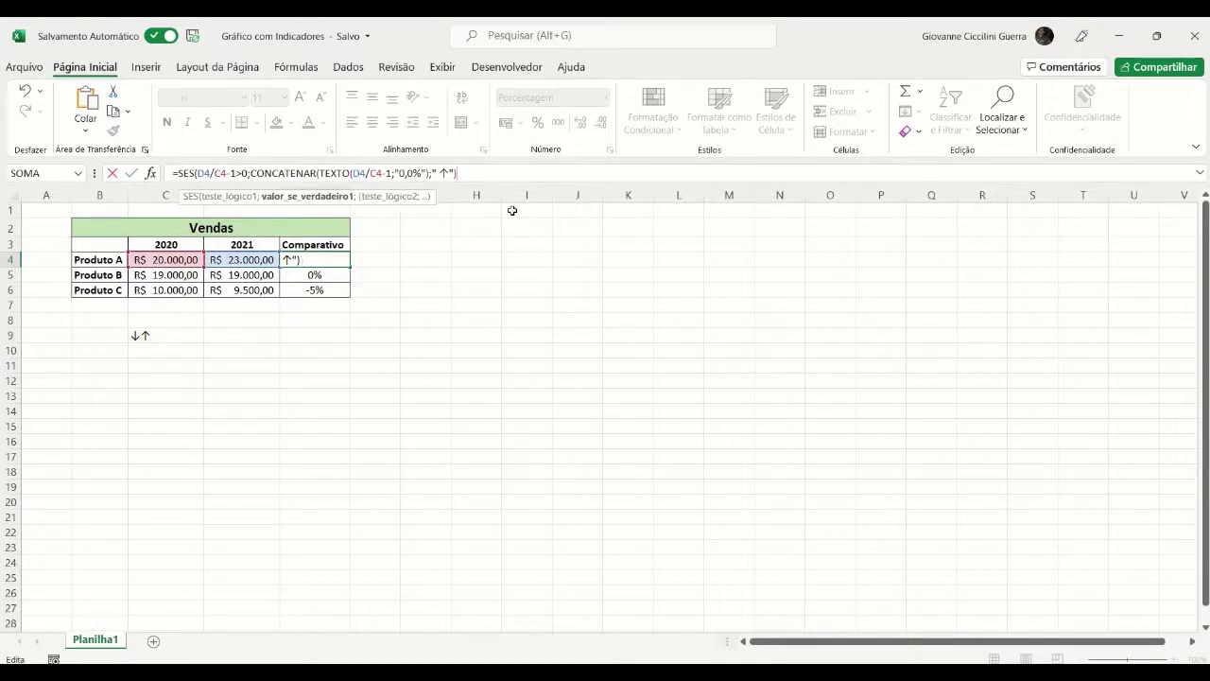
{"action": "type", "text": ";↓"}
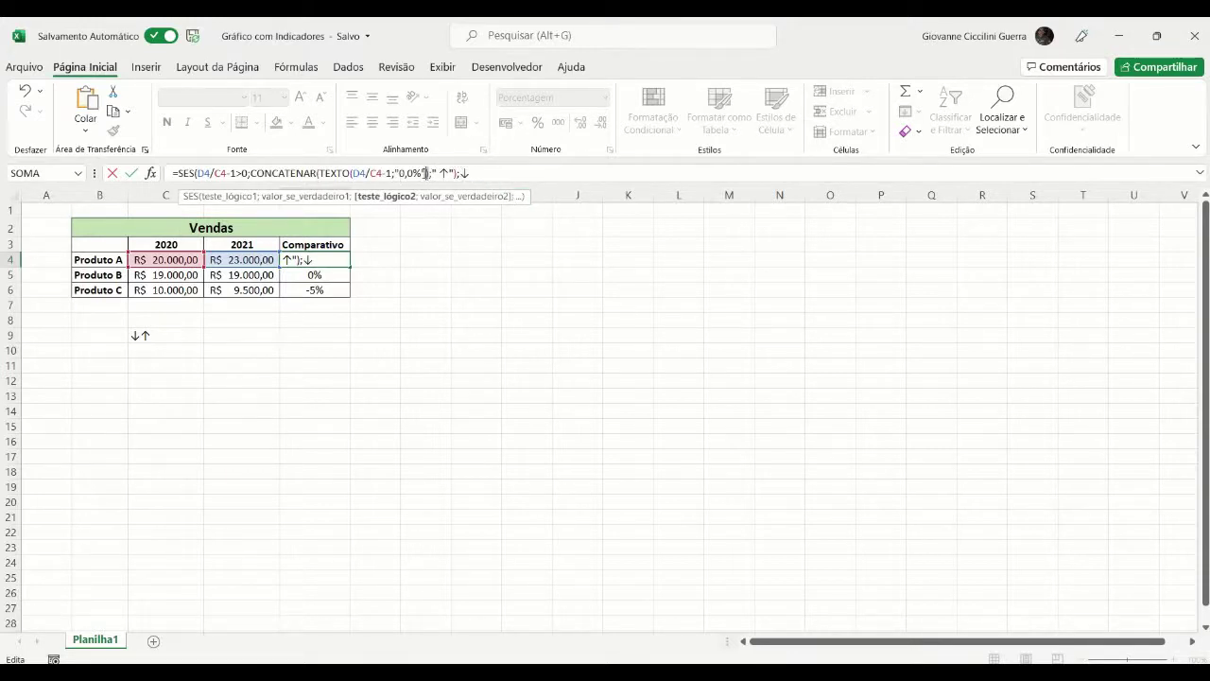
Step: Duplicate the first logical test and its CONCATENAR expression as the second SES condition, just before the down arrow in E4's formula
{"action": "left_click", "coordinate": [427, 173]}
{"action": "left_click_drag", "start_coordinate": [457, 174], "coordinate": [196, 174]}
{"action": "key", "text": "ctrl+c"}
{"action": "left_click", "coordinate": [458, 174]}
{"action": "key", "text": "ctrl+v"}
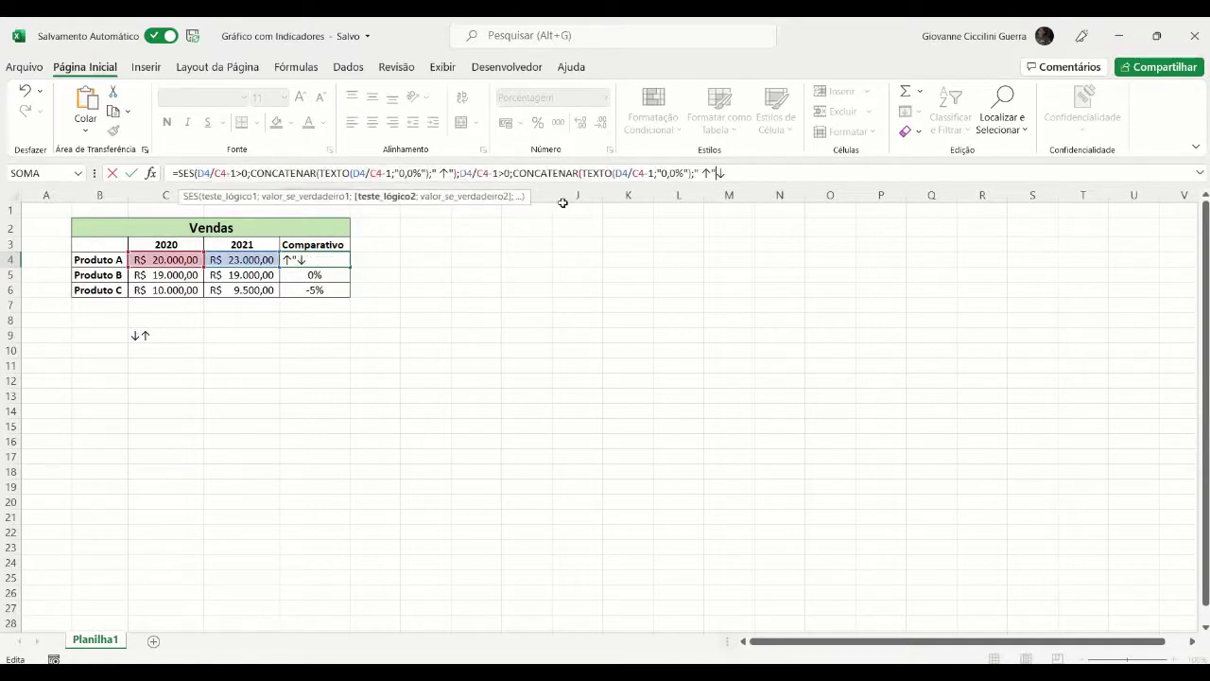
Step: Remove the " ↑" text and the trailing ↓ from the end of the second SES condition in E4's formula
{"action": "left_click_drag", "start_coordinate": [720, 174], "coordinate": [695, 175]}
{"action": "left_click", "coordinate": [742, 176]}
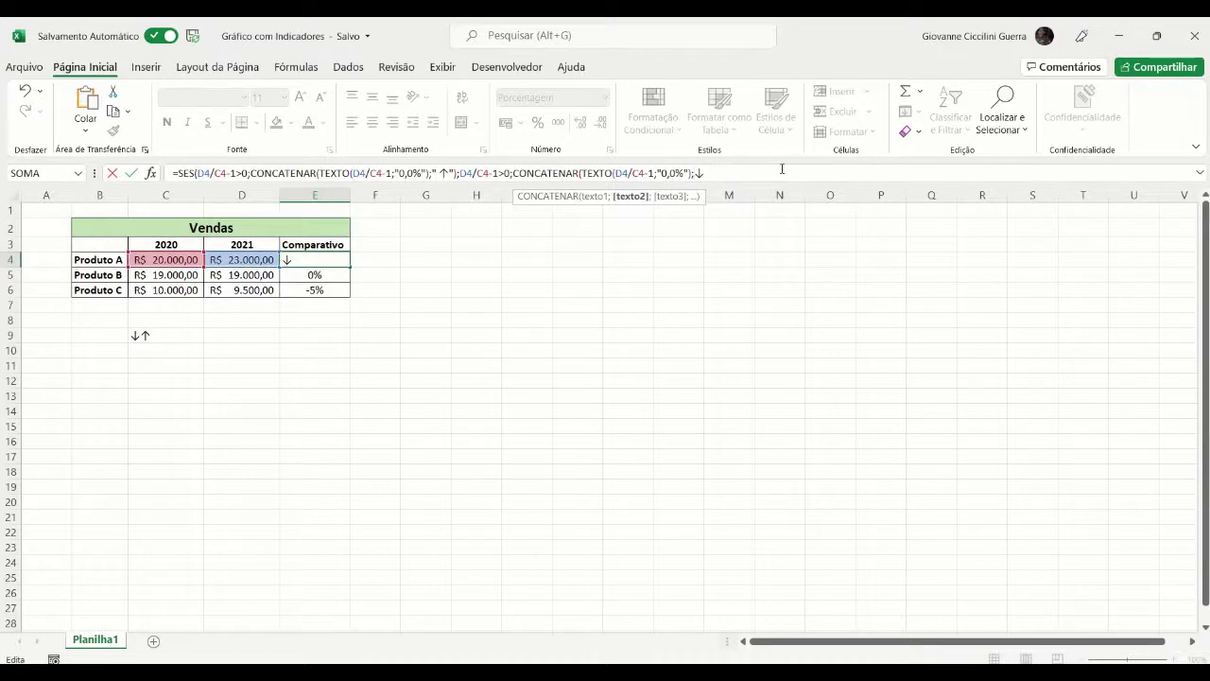
{"action": "key", "text": "BackSpace"}
Step: Change the second test in E4 to D4/C4-1=0, close its CONCATENAR and SES with parentheses, and commit the formula
{"action": "left_click", "coordinate": [493, 173]}
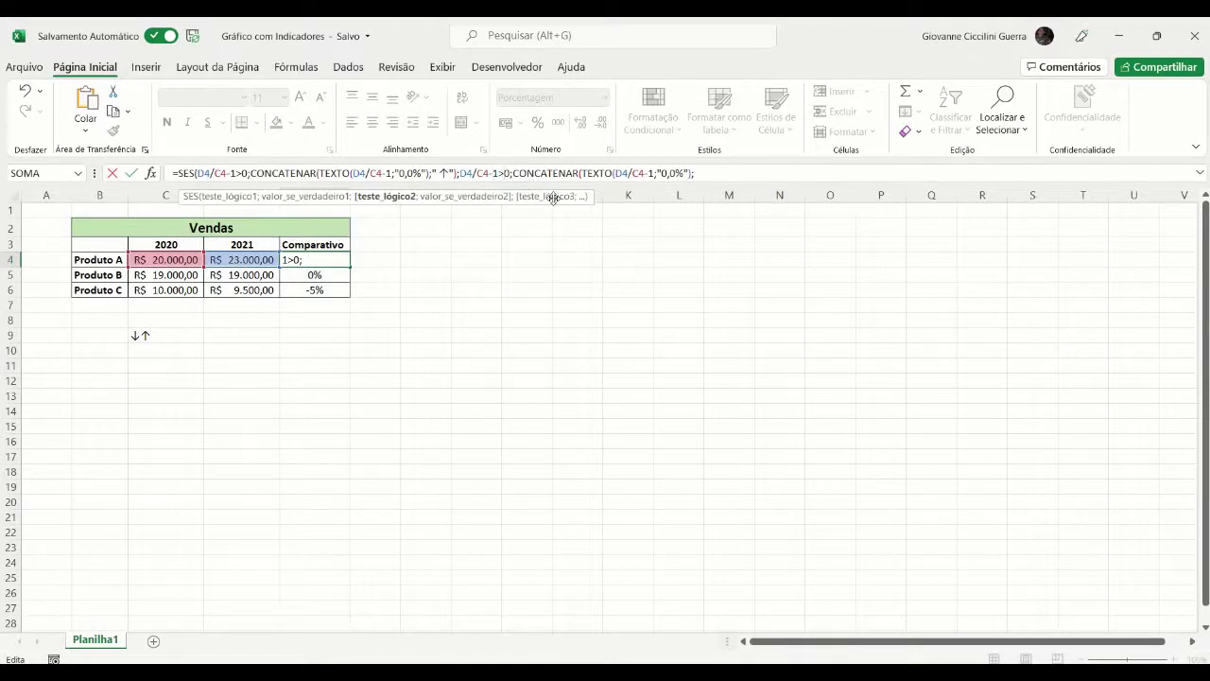
{"action": "key", "text": "BackSpace"}
{"action": "type", "text": "="}
{"action": "left_click", "coordinate": [709, 174]}
{"action": "key", "text": "BackSpace"}
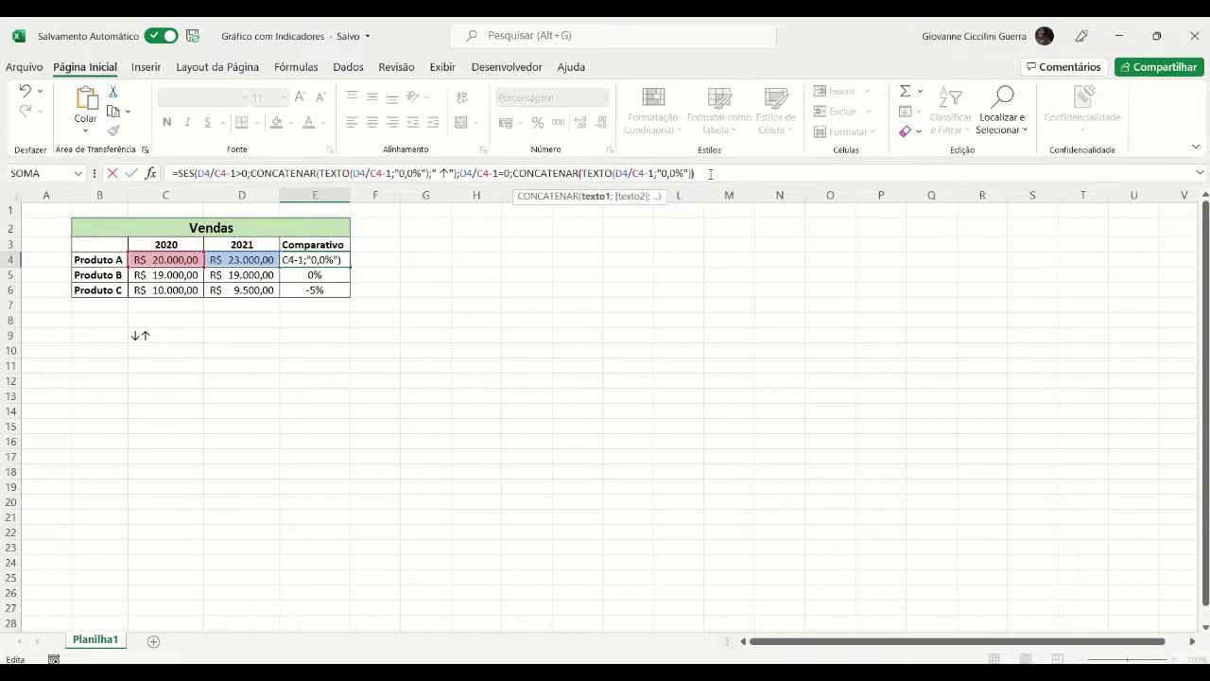
{"action": "type", "text": ")"}
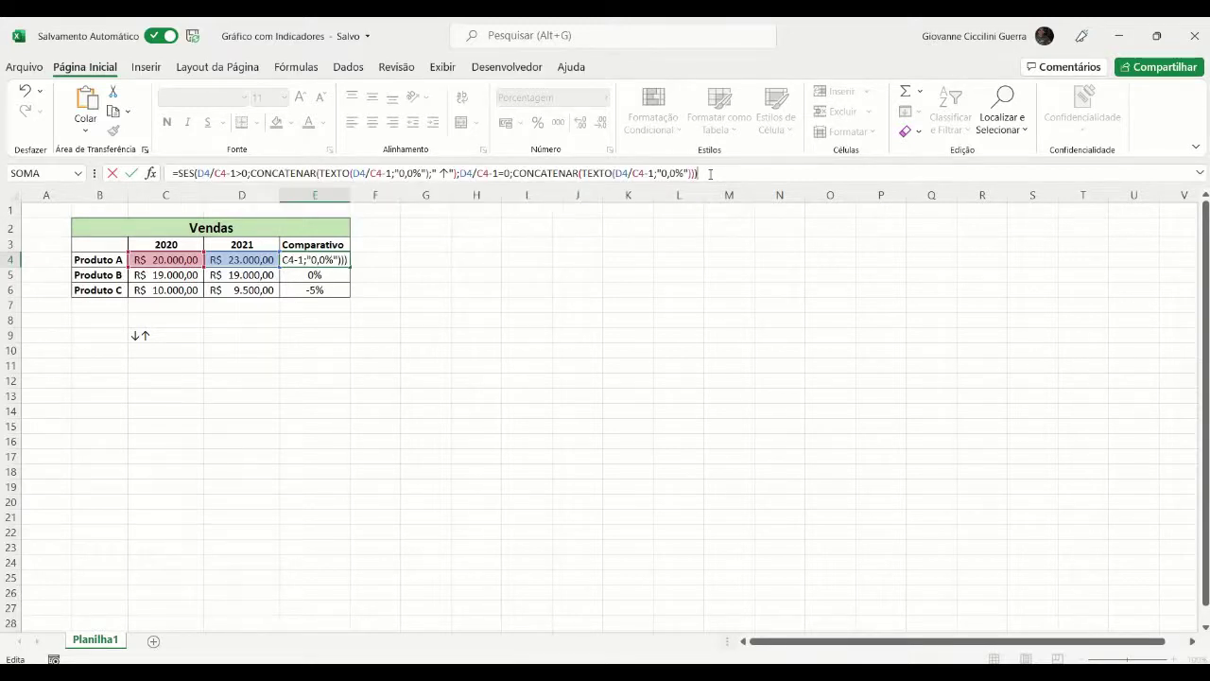
{"action": "key", "text": "Return"}
Step: Fill the E4 formula down into E5 for Produto B
{"action": "left_click", "coordinate": [345, 252]}
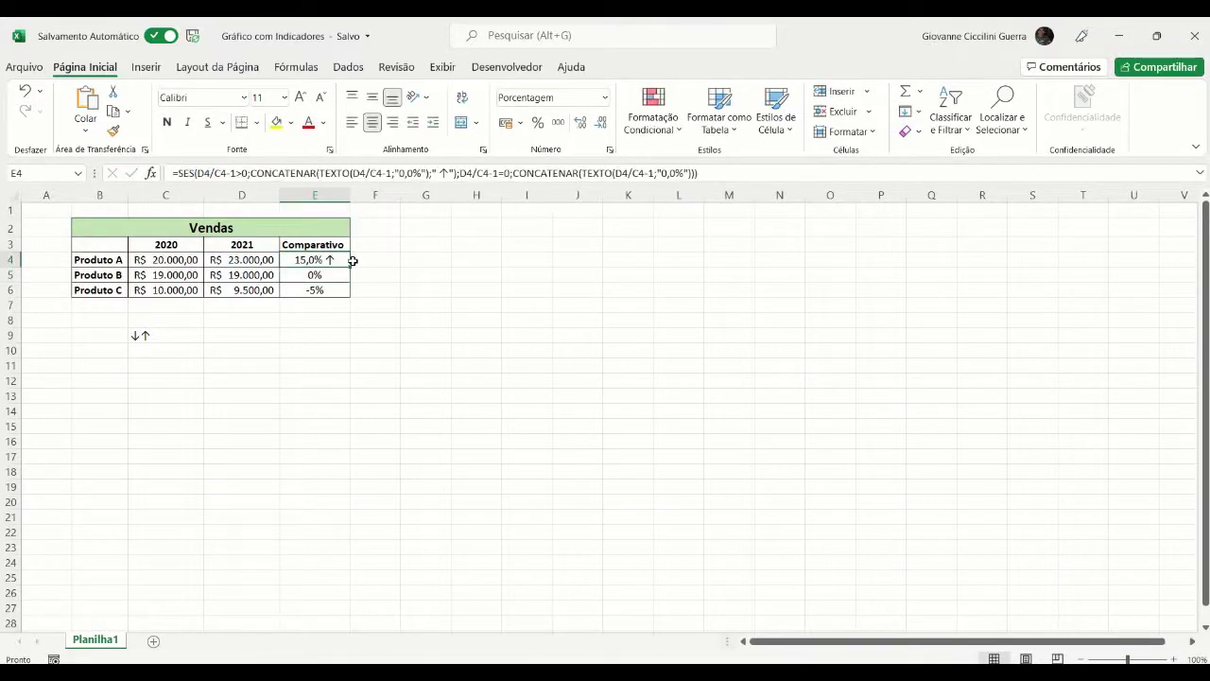
{"action": "left_click_drag", "start_coordinate": [350, 267], "coordinate": [352, 283]}
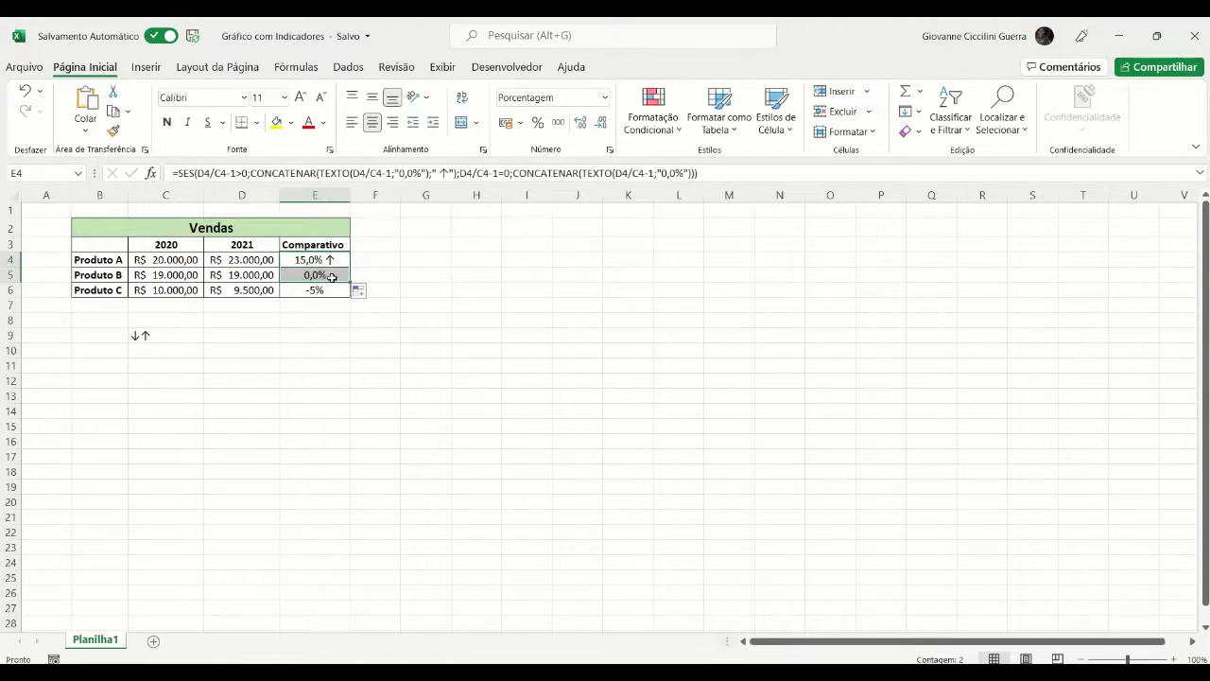
{"action": "left_click", "coordinate": [333, 278]}
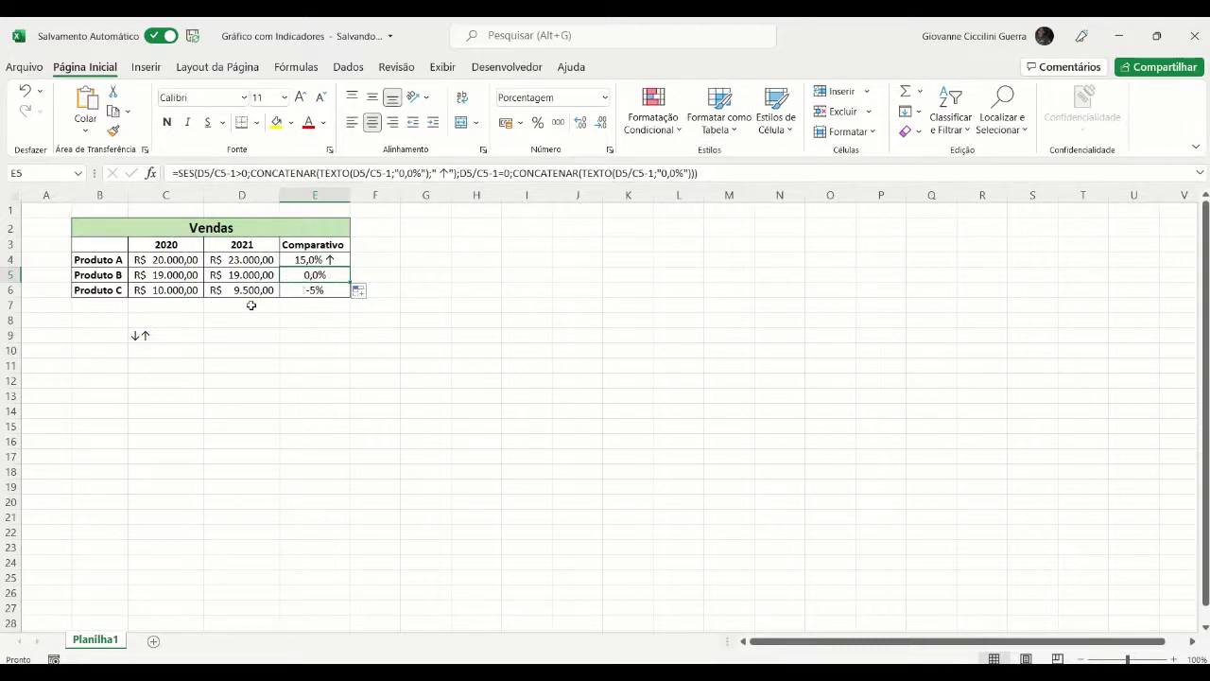
Step: Remove E5's final parenthesis and append a semicolon plus a copy of the first test and its CONCATENAR expression as the third SES condition
{"action": "left_click", "coordinate": [709, 174]}
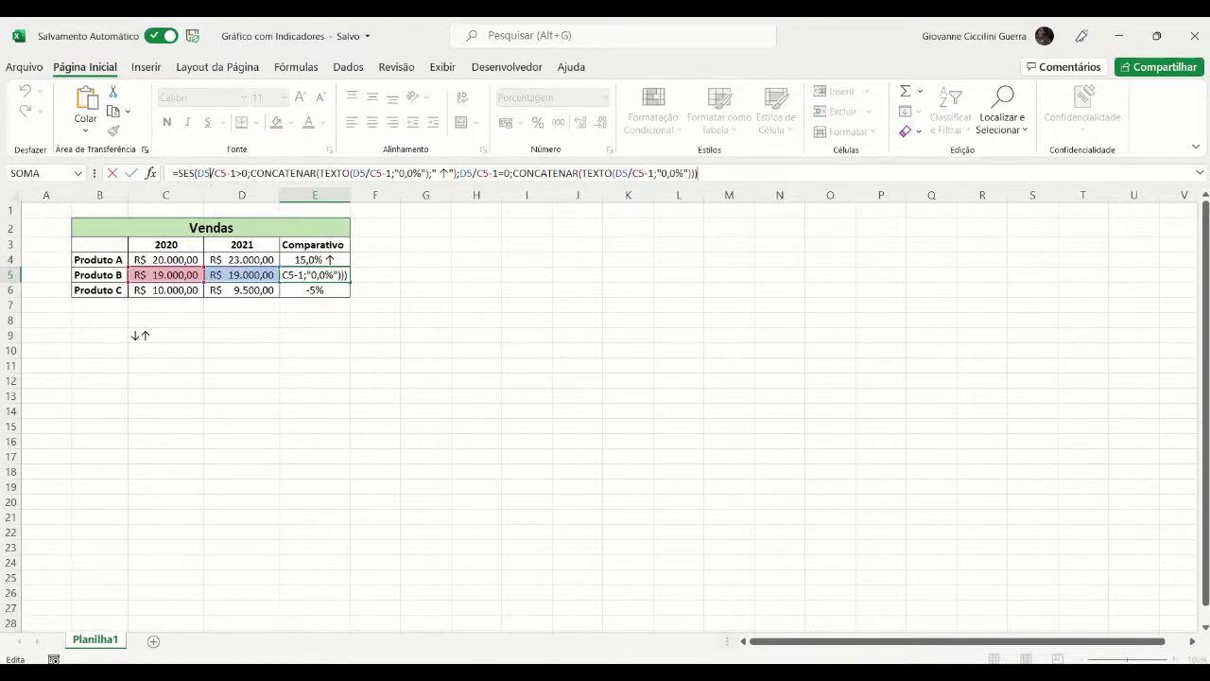
{"action": "left_click_drag", "start_coordinate": [198, 174], "coordinate": [454, 175]}
{"action": "key", "text": "ctrl+c"}
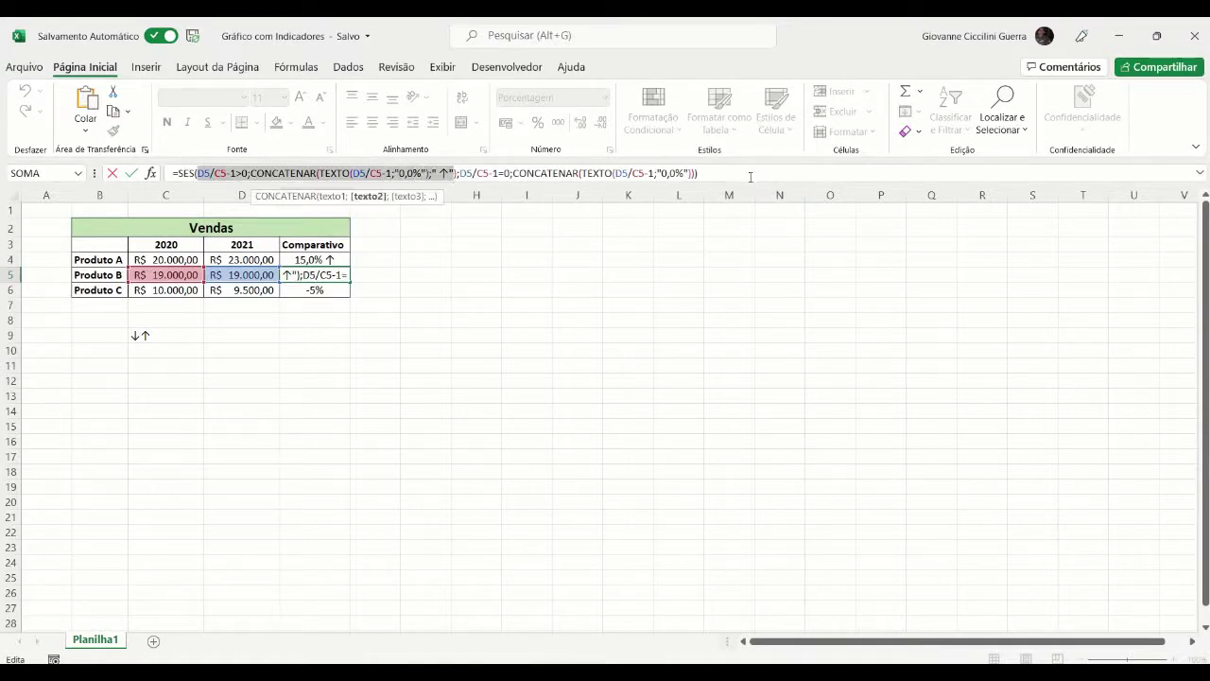
{"action": "left_click", "coordinate": [748, 175]}
{"action": "key", "text": "BackSpace"}
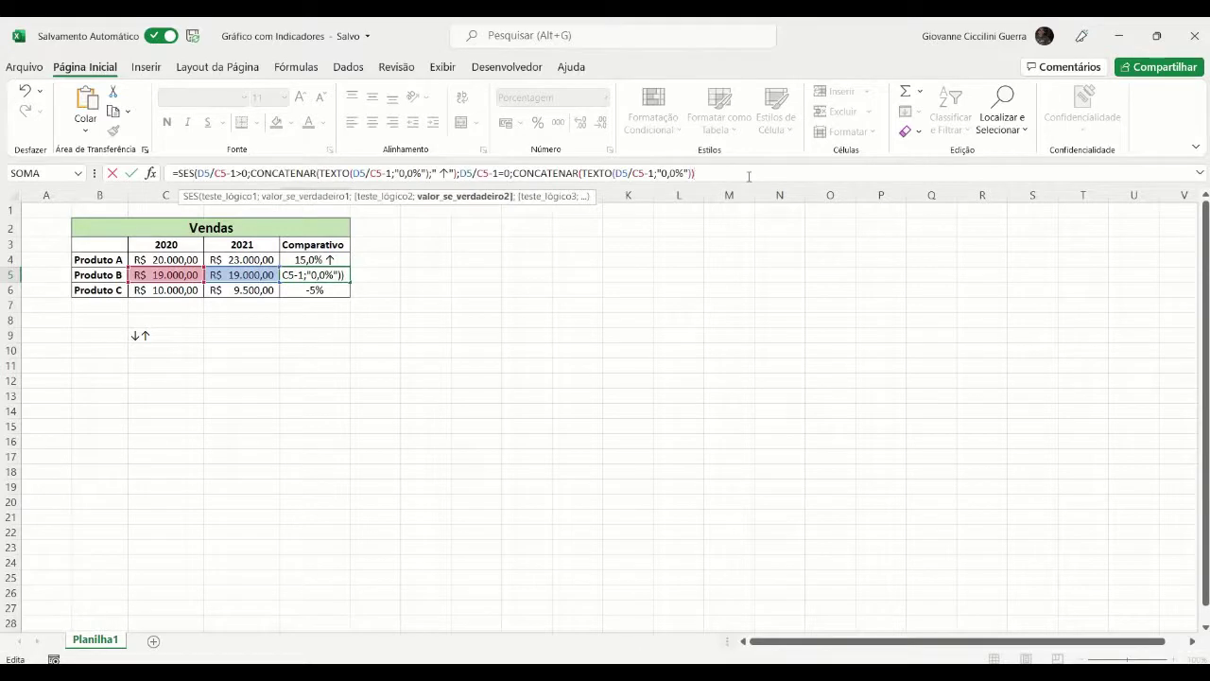
{"action": "type", "text": ";"}
{"action": "key", "text": "ctrl+v"}
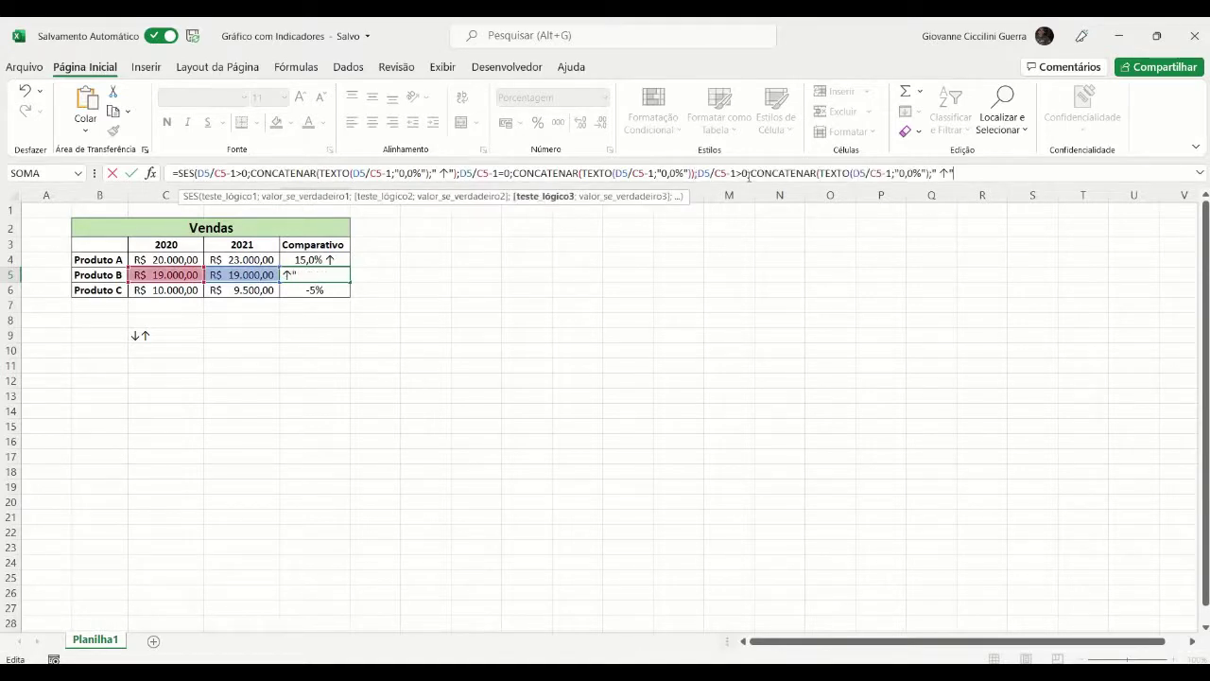
Step: Change the third test in E5 to D5/C5-1<0, close the formula with two parentheses, and commit it
{"action": "left_click", "coordinate": [743, 173]}
{"action": "key", "text": "BackSpace"}
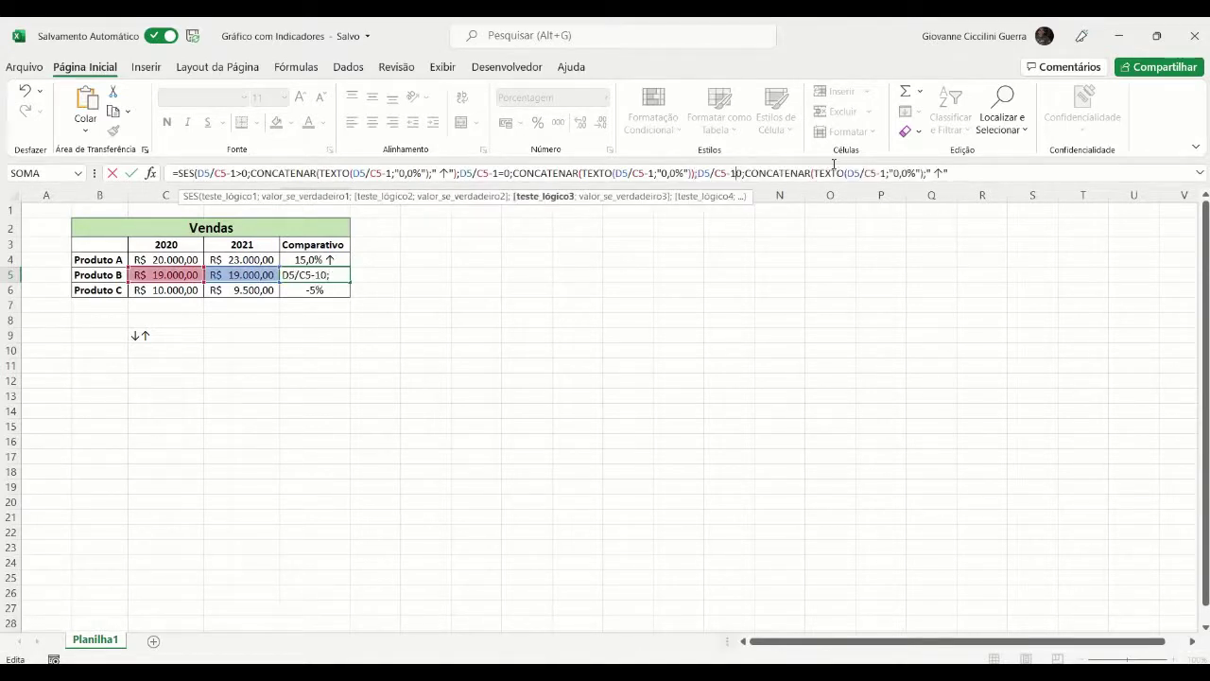
{"action": "type", "text": "<"}
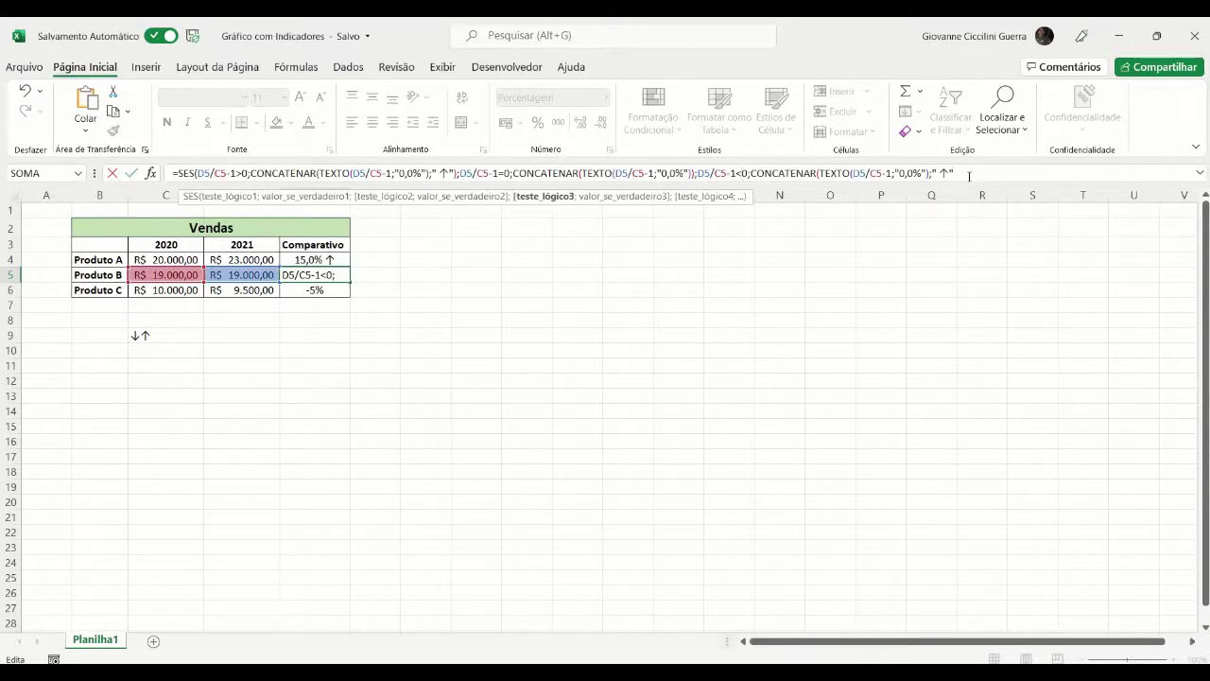
{"action": "left_click", "coordinate": [963, 173]}
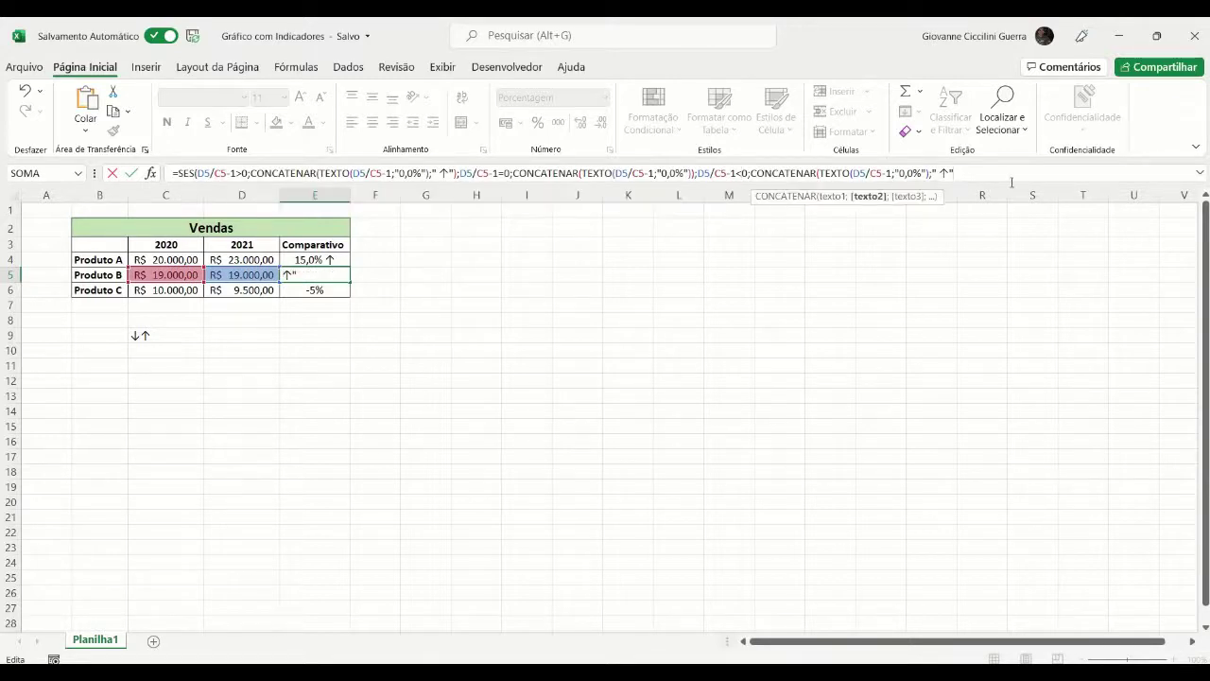
{"action": "type", "text": "))"}
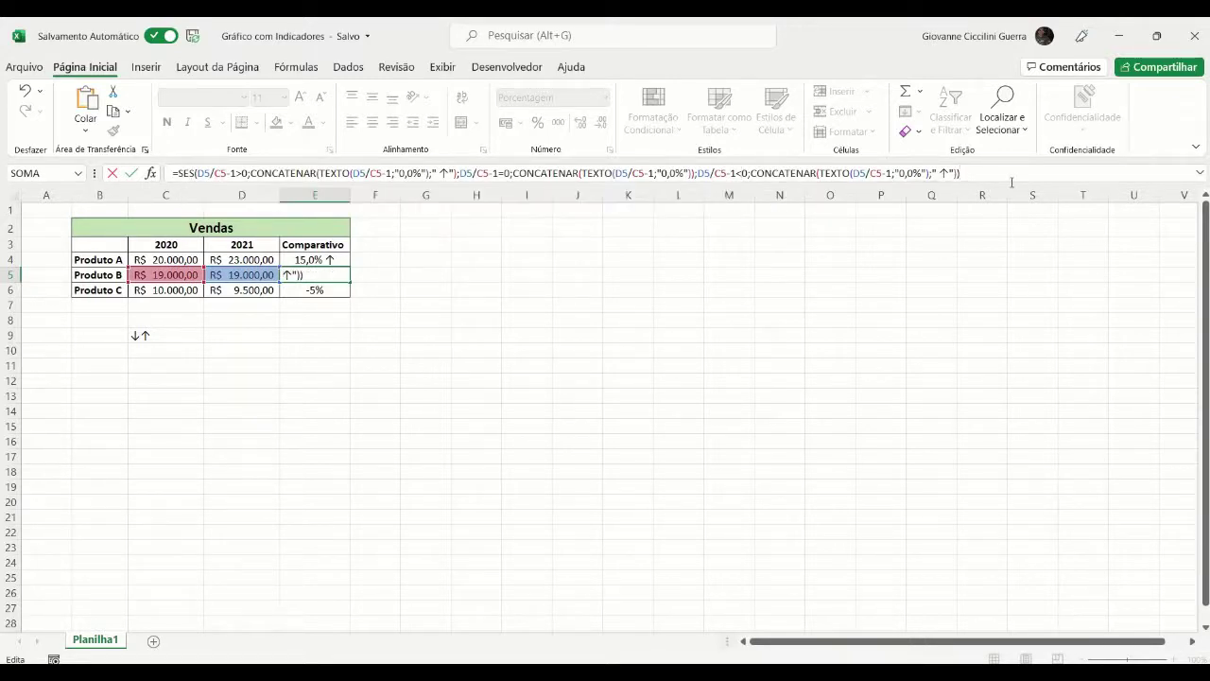
{"action": "key", "text": "Return"}
Step: Replace the ↑ in the third condition of E5's formula with the ↓ character from C9 and commit
{"action": "left_click", "coordinate": [155, 337]}
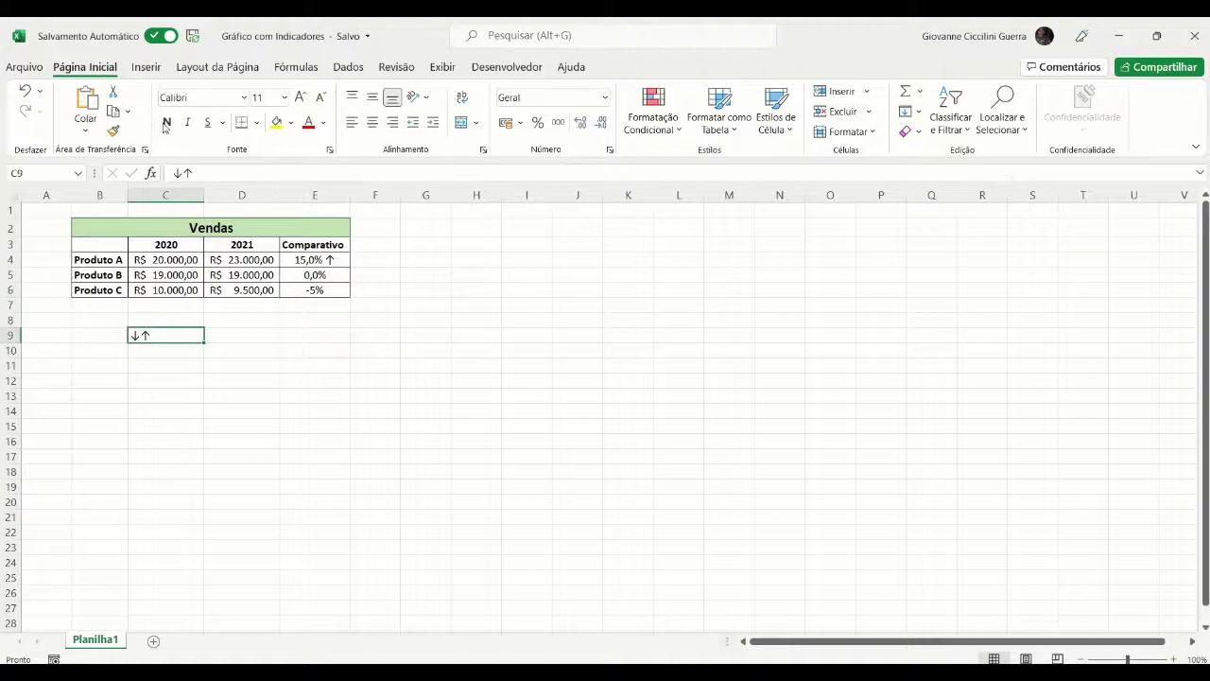
{"action": "left_click", "coordinate": [186, 173]}
{"action": "left_click", "coordinate": [328, 281]}
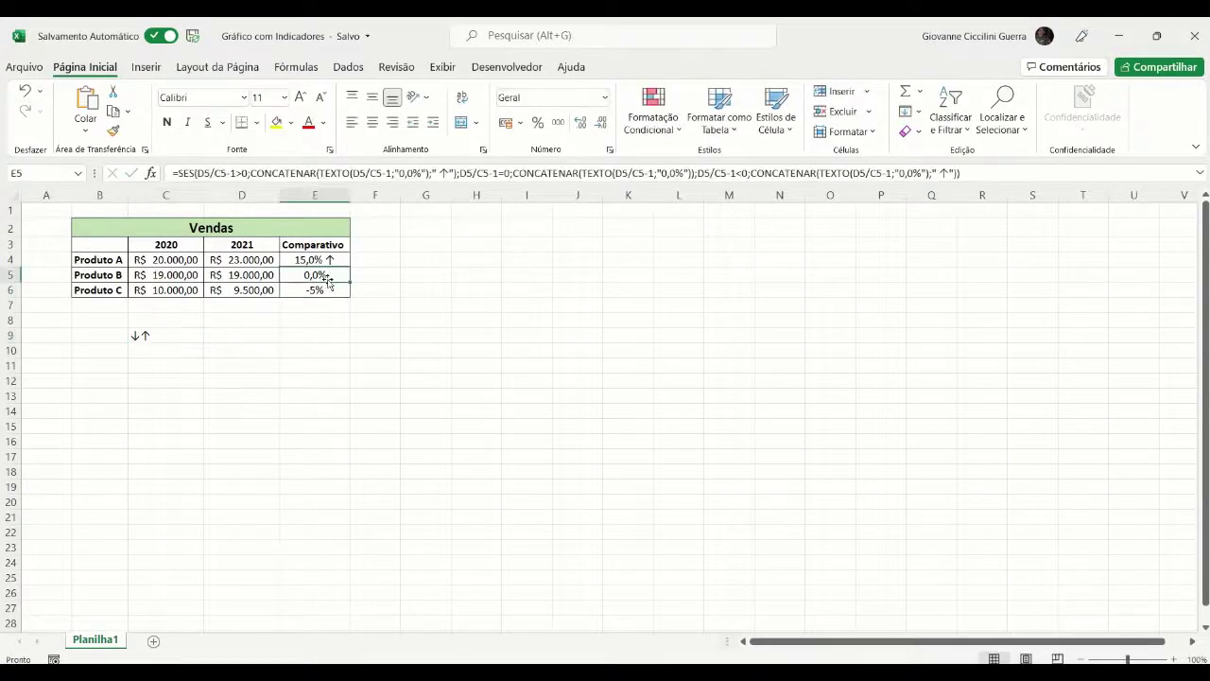
{"action": "left_click", "coordinate": [943, 173]}
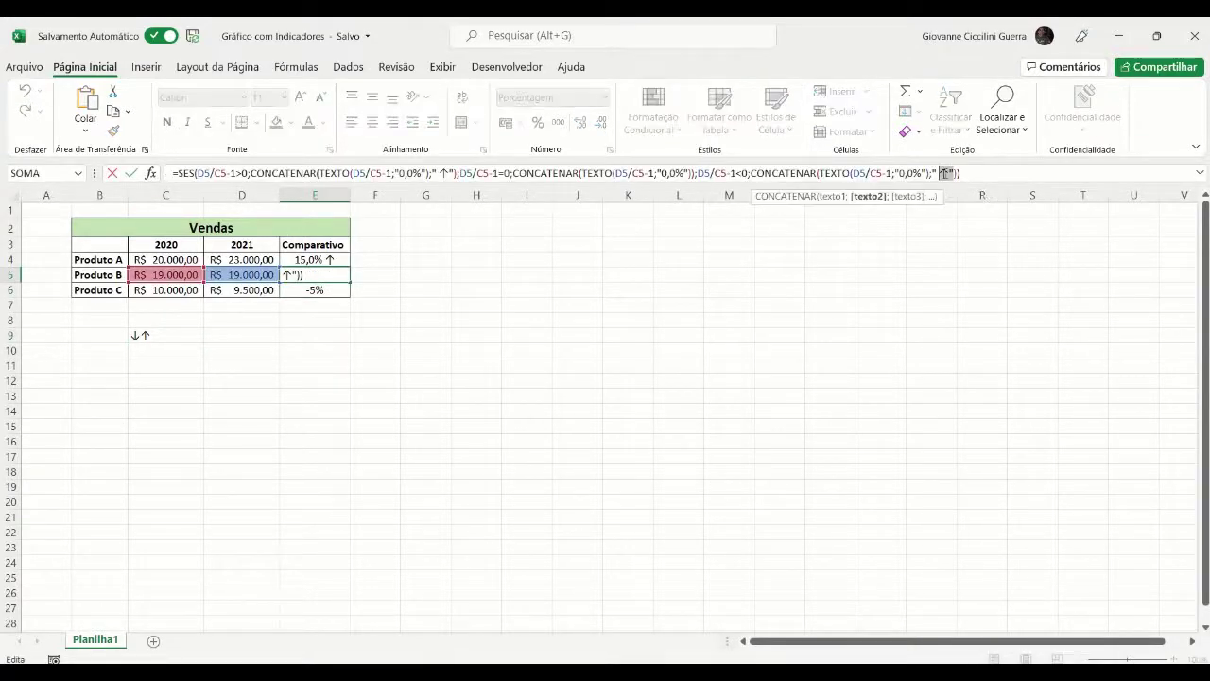
{"action": "type", "text": "↓"}
{"action": "key", "text": "Return"}
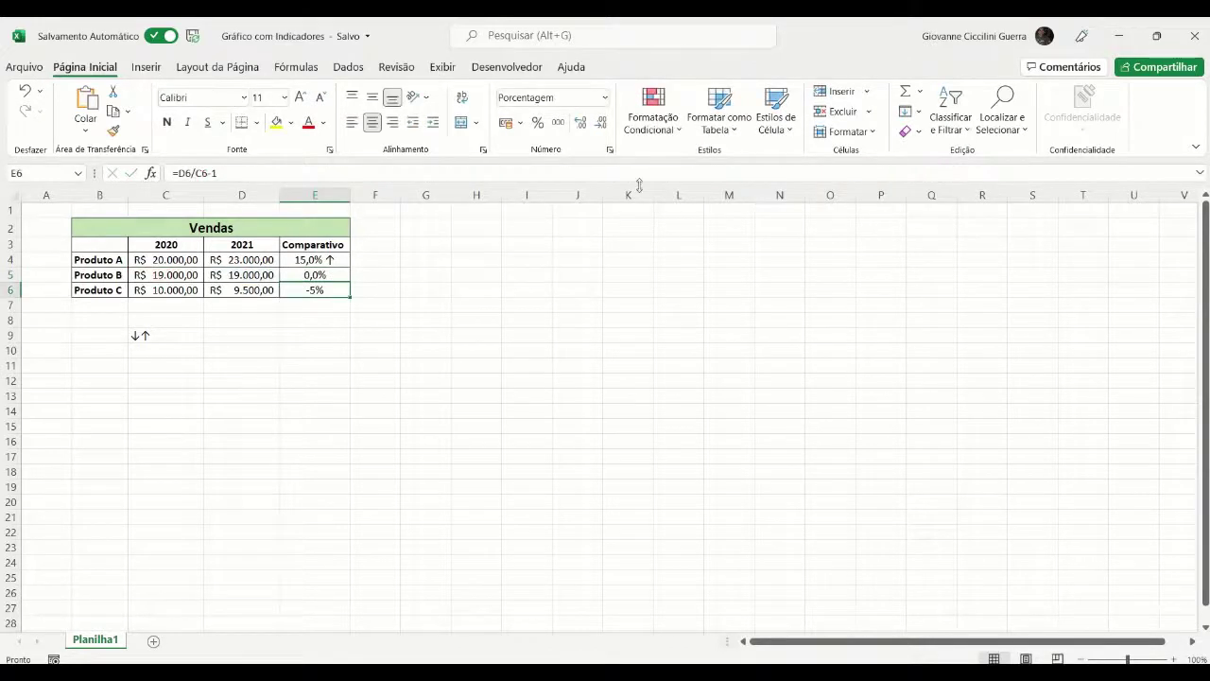
Step: Fill the E5 formula down into E6 for Produto C
{"action": "left_click", "coordinate": [318, 274]}
{"action": "left_click_drag", "start_coordinate": [351, 284], "coordinate": [348, 302]}
{"action": "left_click", "coordinate": [326, 293]}
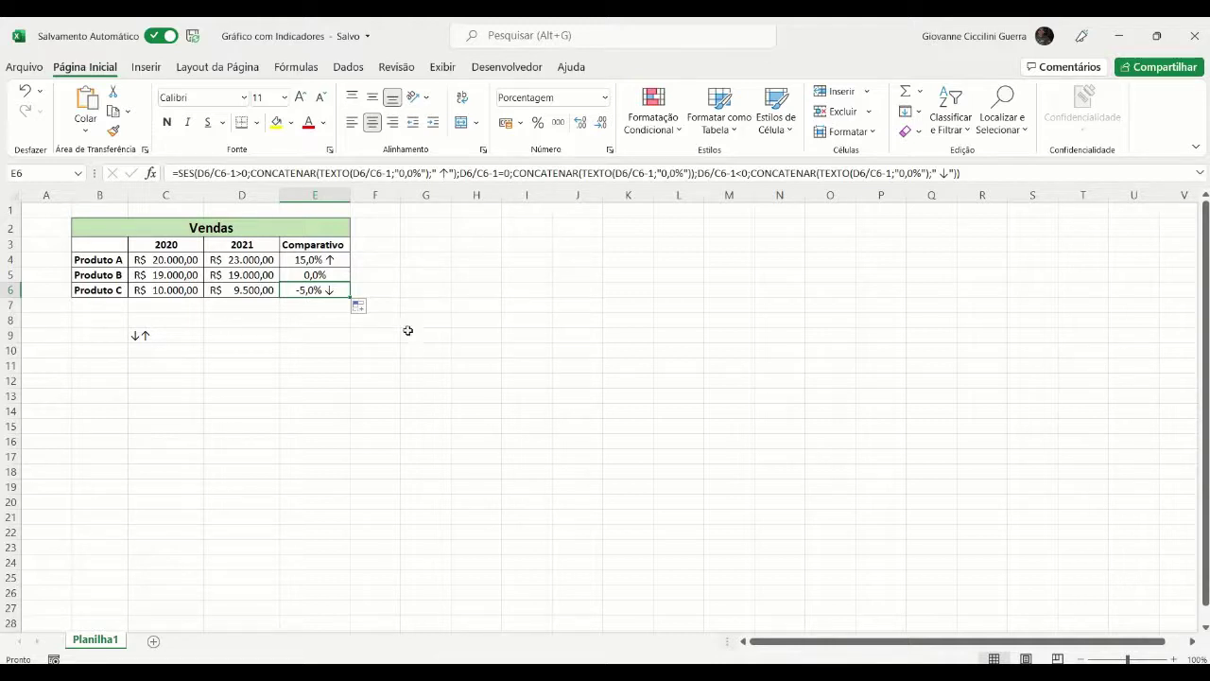
Step: Negate the value in the third condition's TEXTO in E6, making it -(D6/C6-1), and commit the formula
{"action": "left_click", "coordinate": [775, 168]}
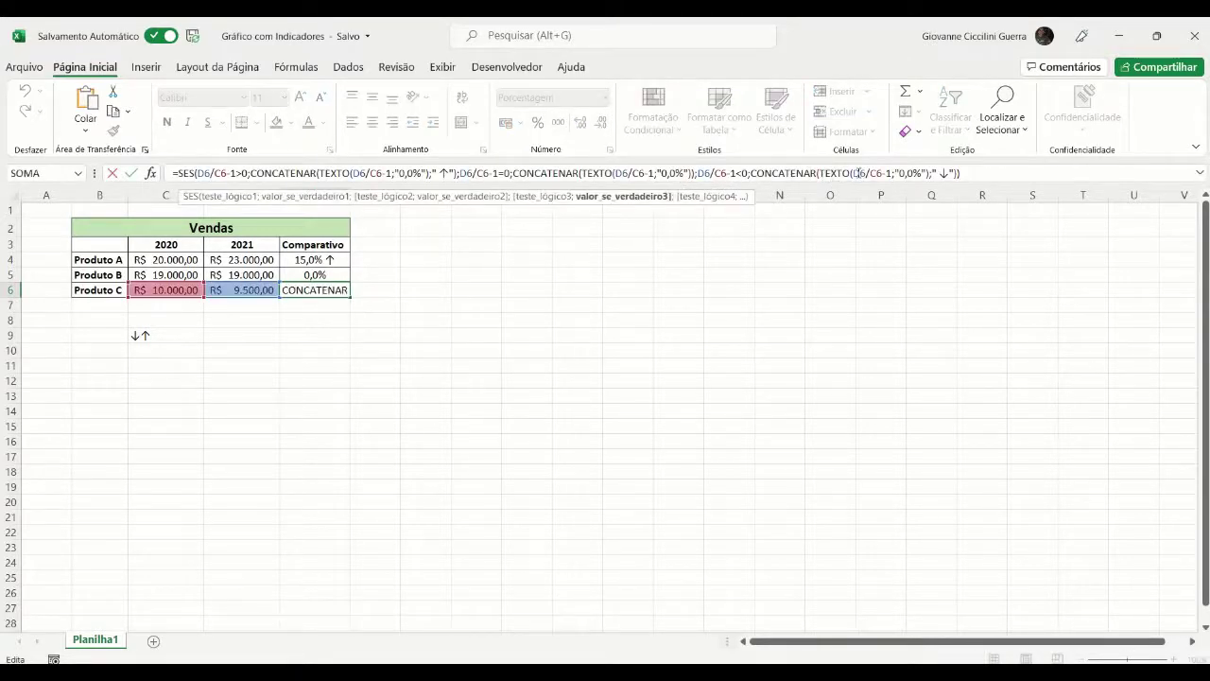
{"action": "left_click", "coordinate": [853, 173]}
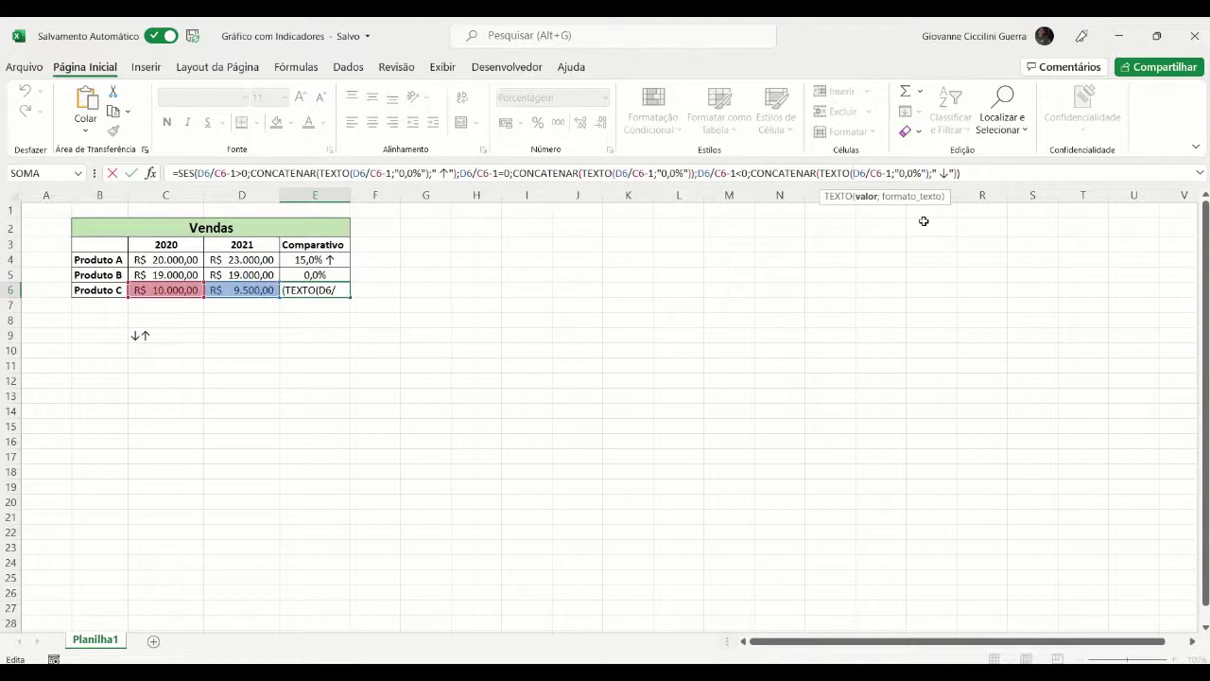
{"action": "type", "text": "-"}
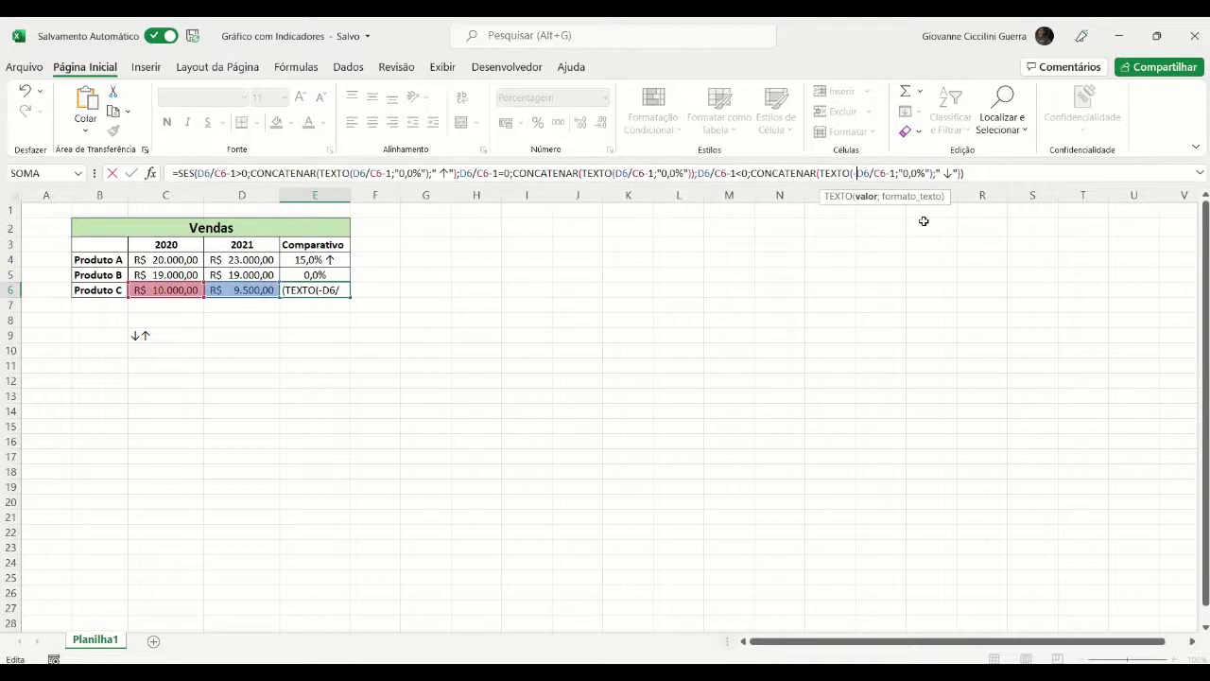
{"action": "type", "text": "("}
{"action": "left_click", "coordinate": [897, 173]}
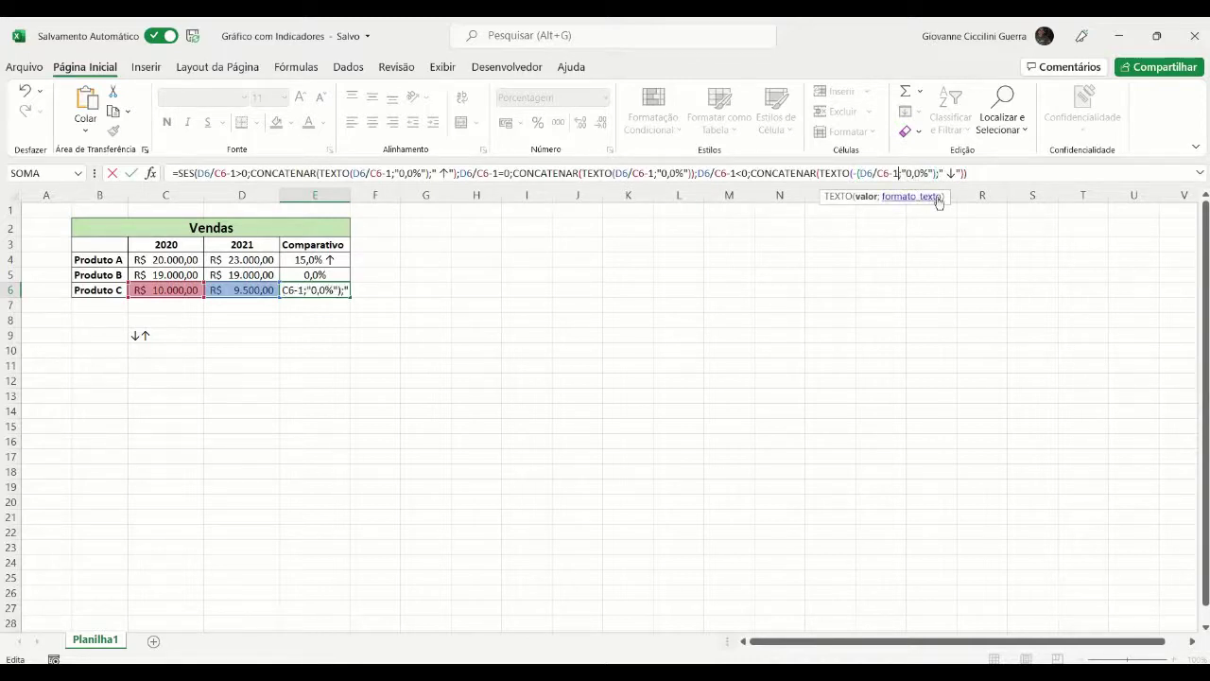
{"action": "type", "text": ")"}
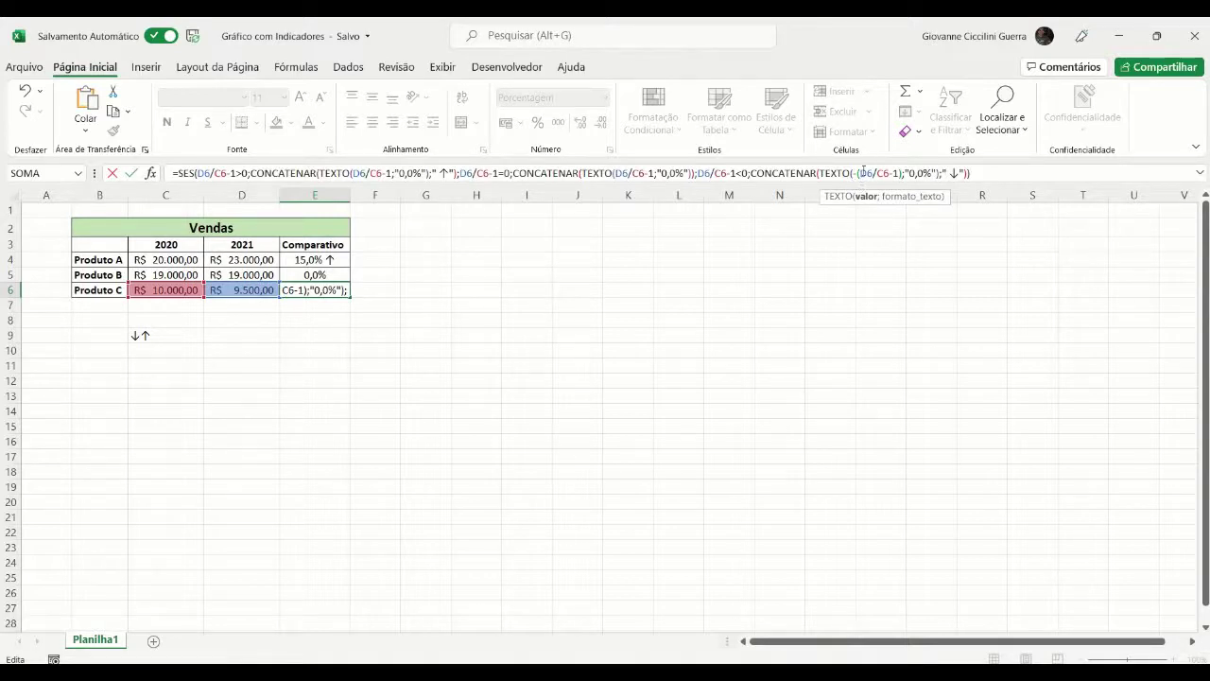
{"action": "key", "text": "Right"}
{"action": "key", "text": "Right"}
{"action": "key", "text": "Right"}
{"action": "key", "text": "Right"}
{"action": "key", "text": "Right"}
{"action": "key", "text": "Right"}
{"action": "key", "text": "Right"}
{"action": "key", "text": "Return"}
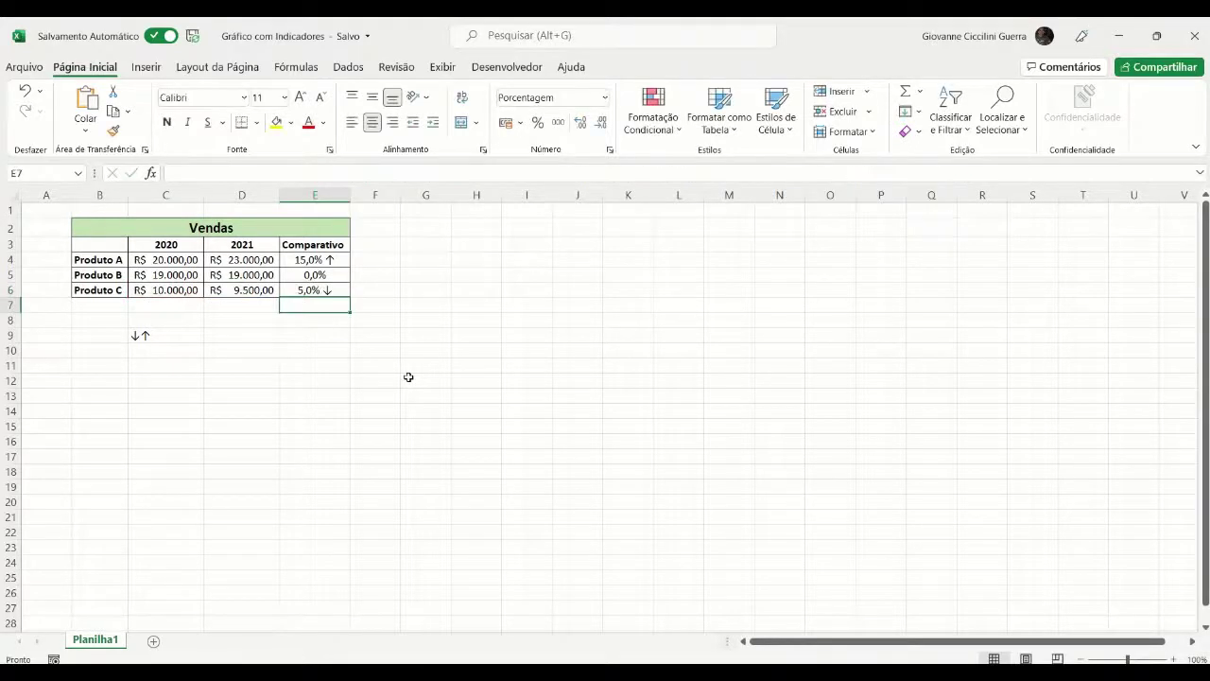
Step: Fill the E6 formula up through E5 and E4
{"action": "left_click", "coordinate": [342, 293]}
{"action": "left_click_drag", "start_coordinate": [349, 296], "coordinate": [350, 259]}
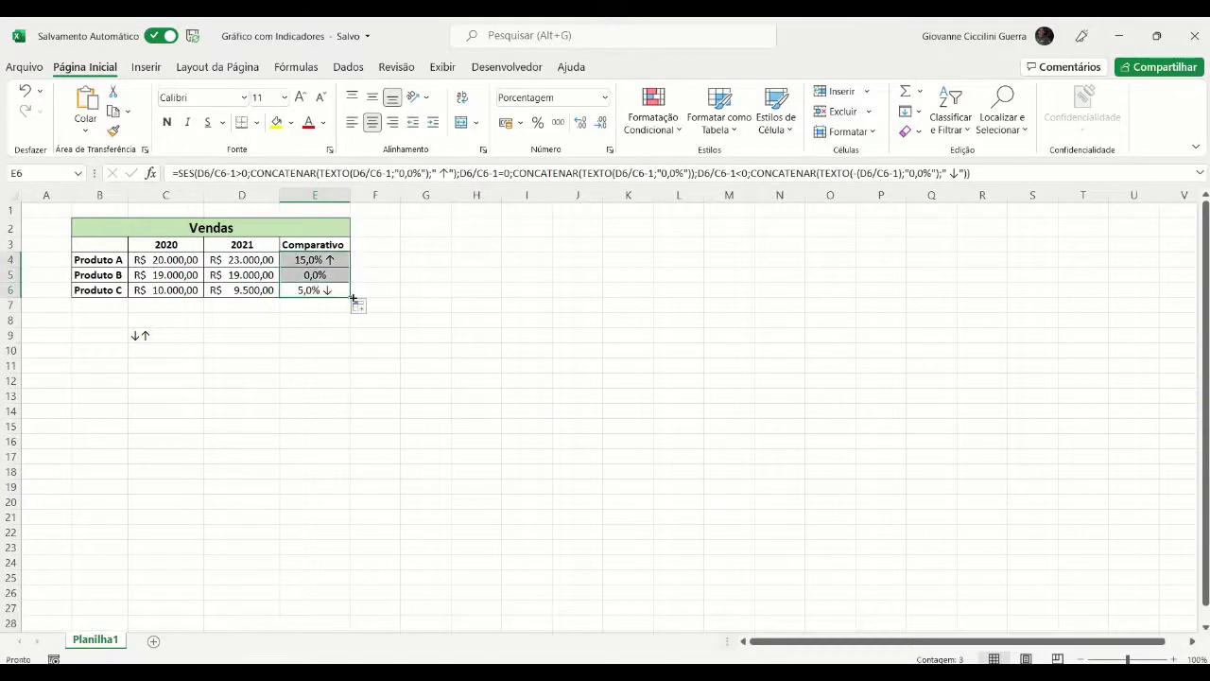
{"action": "left_click", "coordinate": [332, 260]}
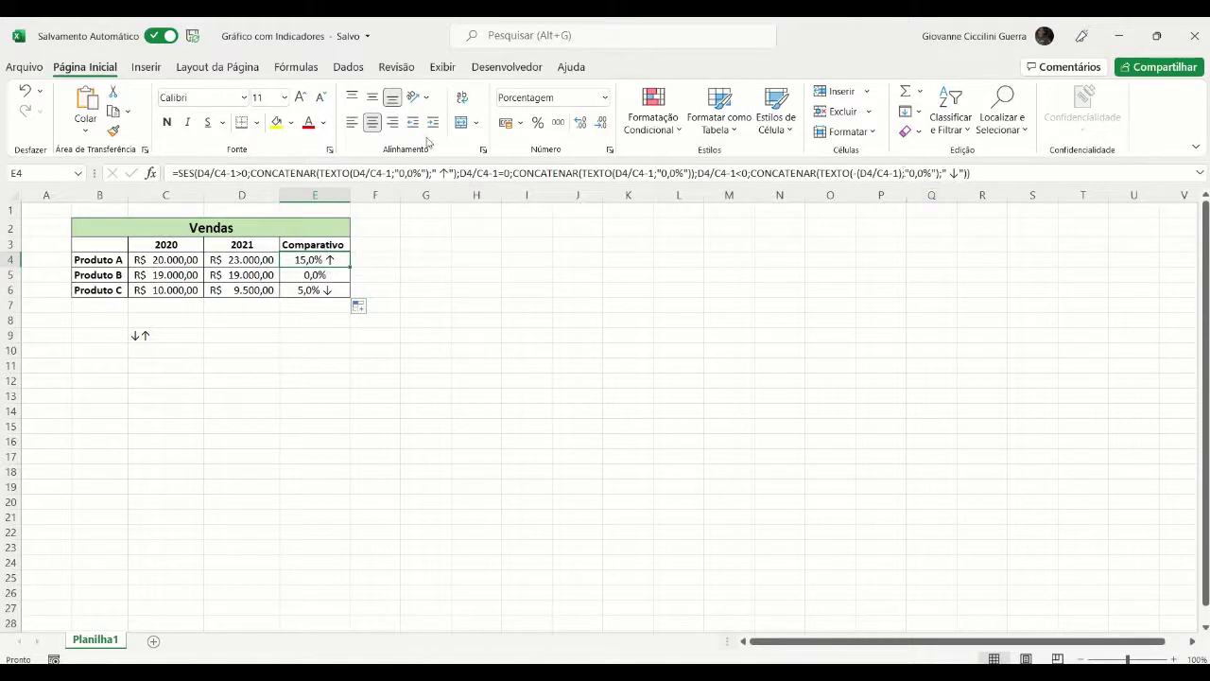
Step: Delete the helper arrow characters from cell C9
{"action": "left_click", "coordinate": [165, 336]}
{"action": "key", "text": "Delete"}
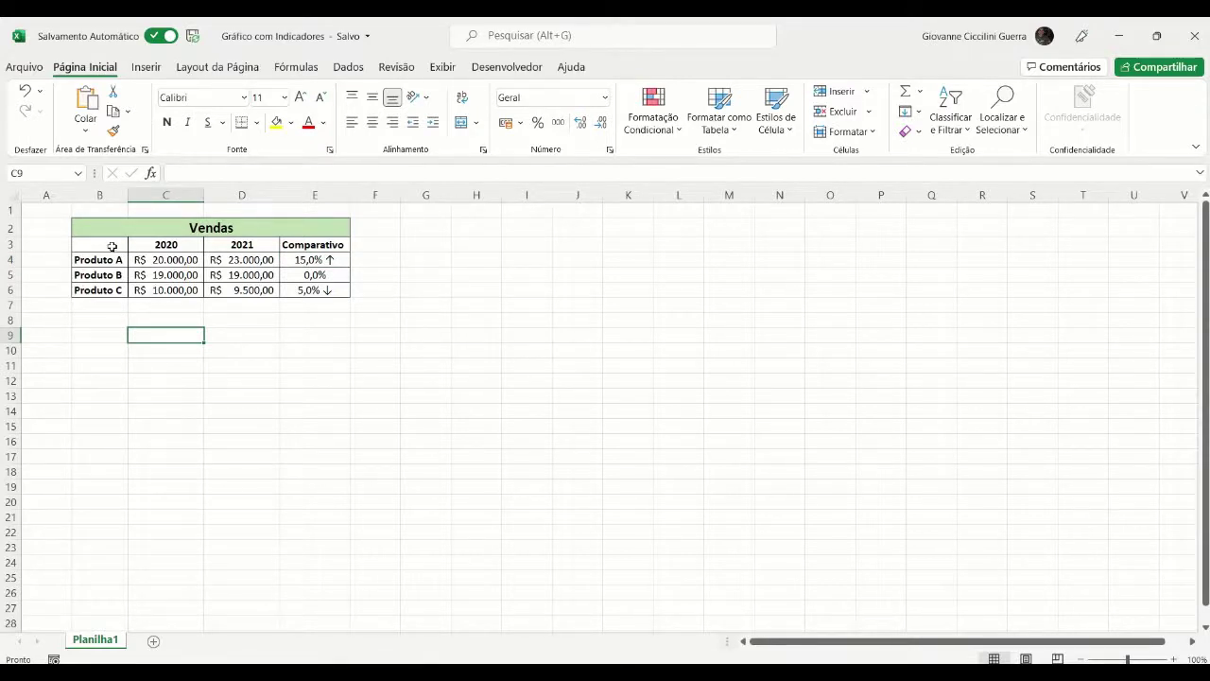
Step: Insert a 2D clustered column chart from B3:B6 and D3:D6, and move it beside the Vendas table, starting at row 2
{"action": "left_click_drag", "start_coordinate": [112, 245], "coordinate": [102, 290]}
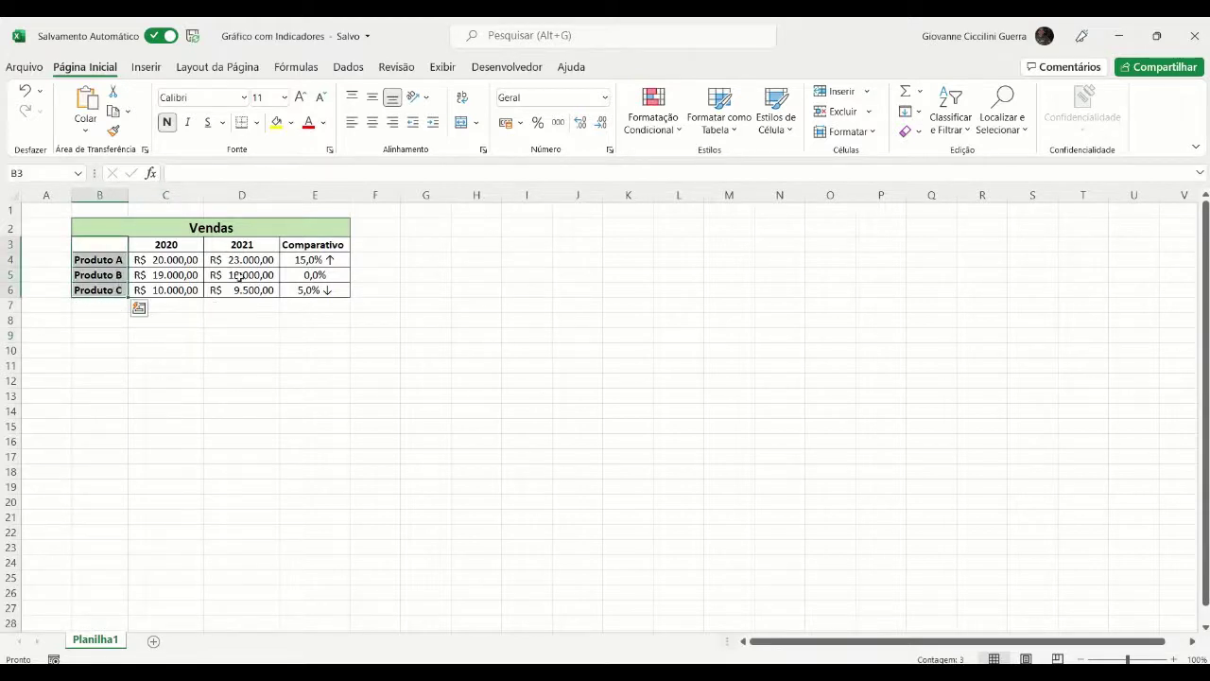
{"action": "left_click_drag", "start_coordinate": [255, 246], "coordinate": [258, 289], "text": "ctrl"}
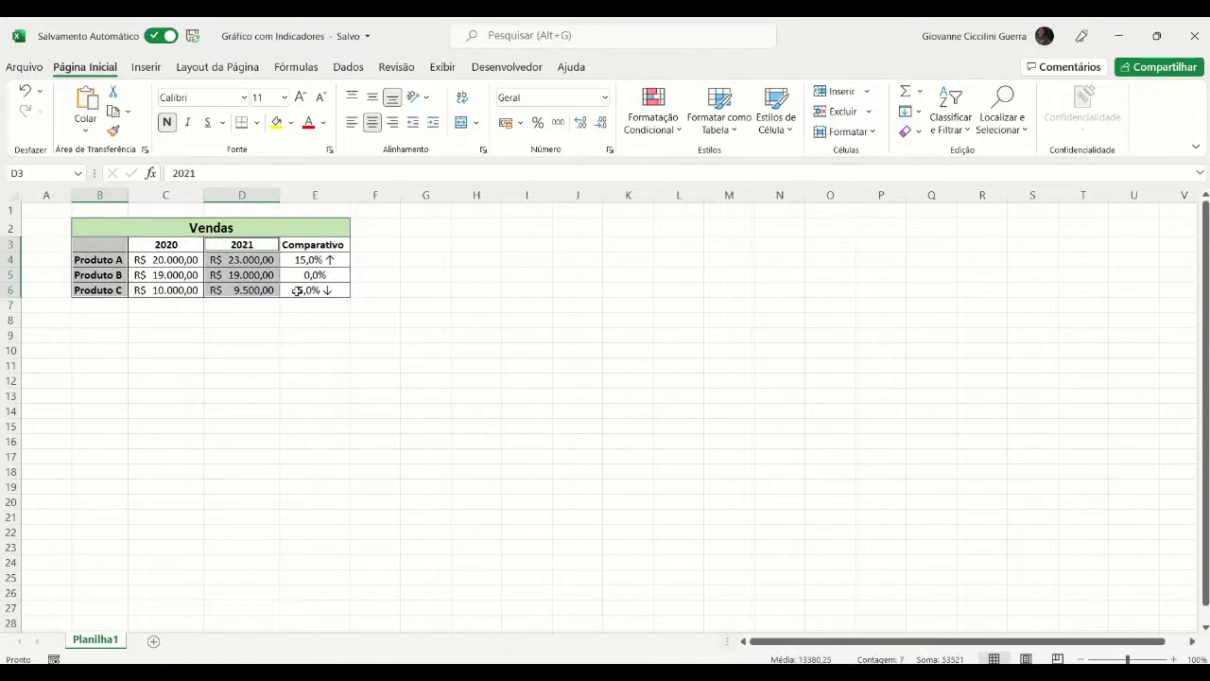
{"action": "left_click", "coordinate": [147, 68]}
{"action": "left_click", "coordinate": [487, 93]}
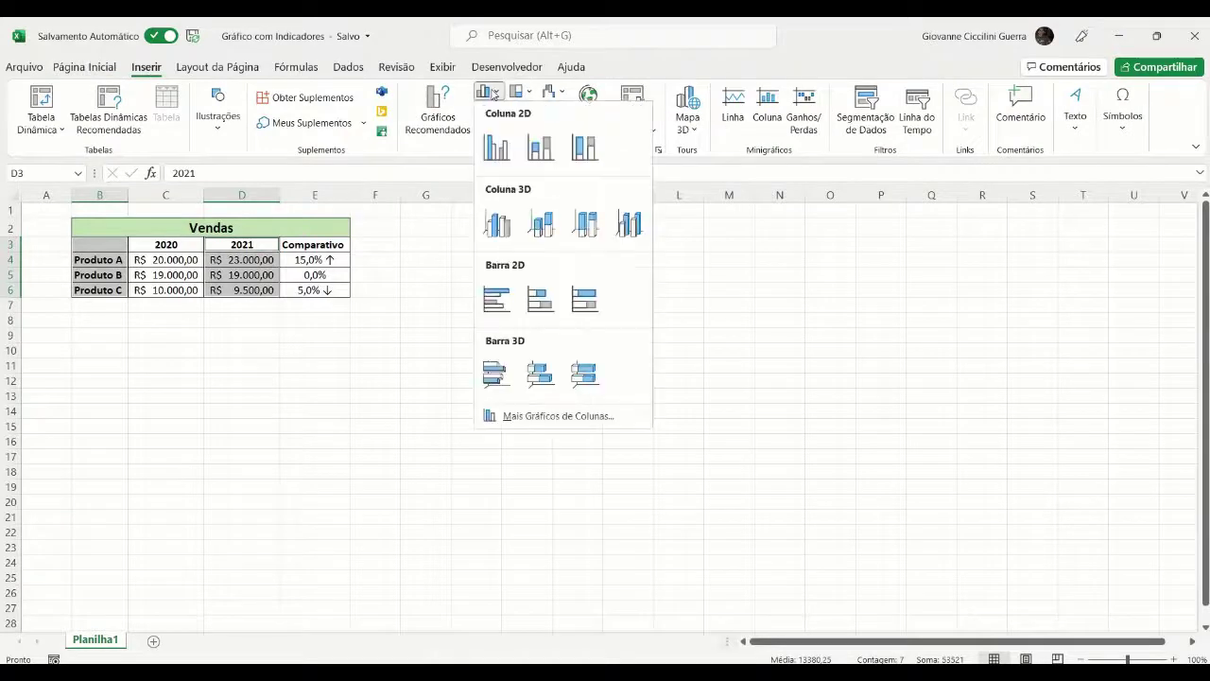
{"action": "left_click", "coordinate": [497, 148]}
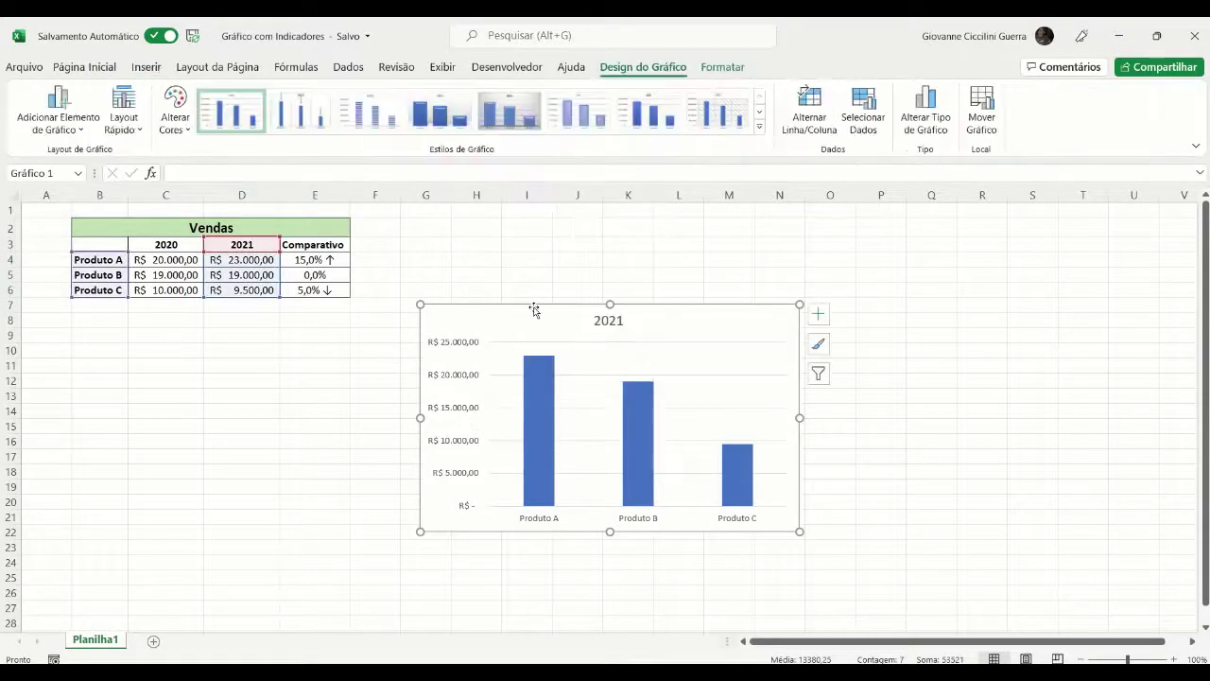
{"action": "left_click_drag", "start_coordinate": [534, 311], "coordinate": [530, 241]}
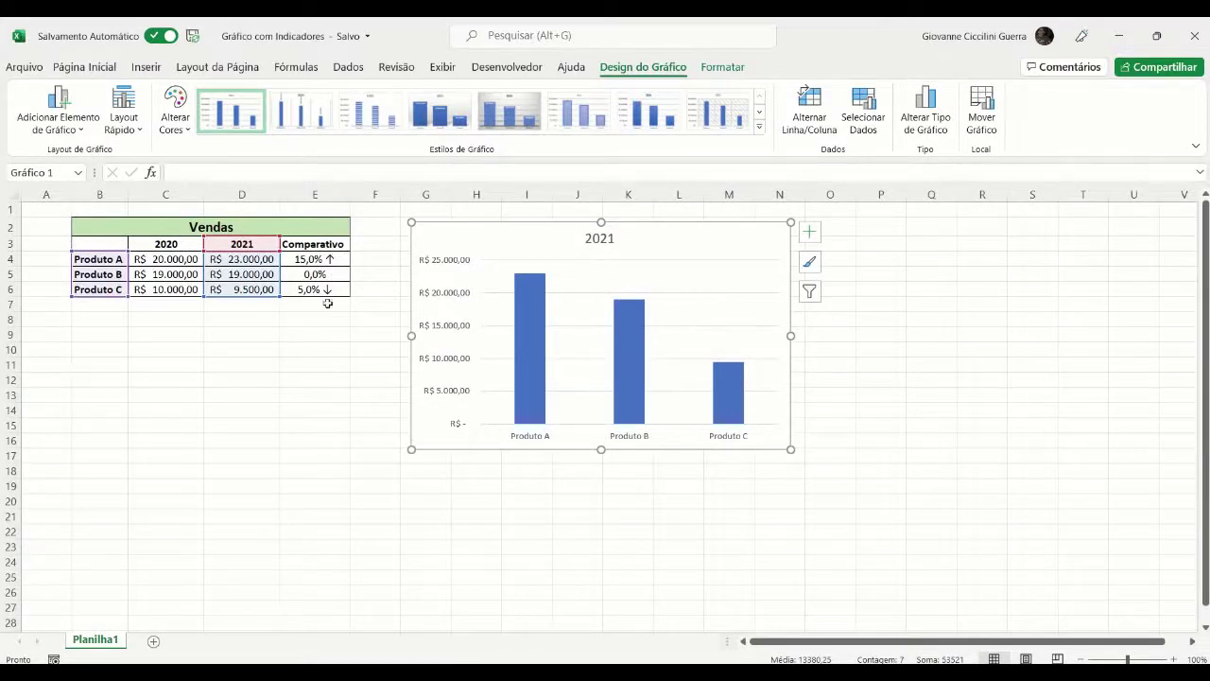
Step: Add data labels to the 2021 column series in the chart
{"action": "left_click", "coordinate": [533, 300]}
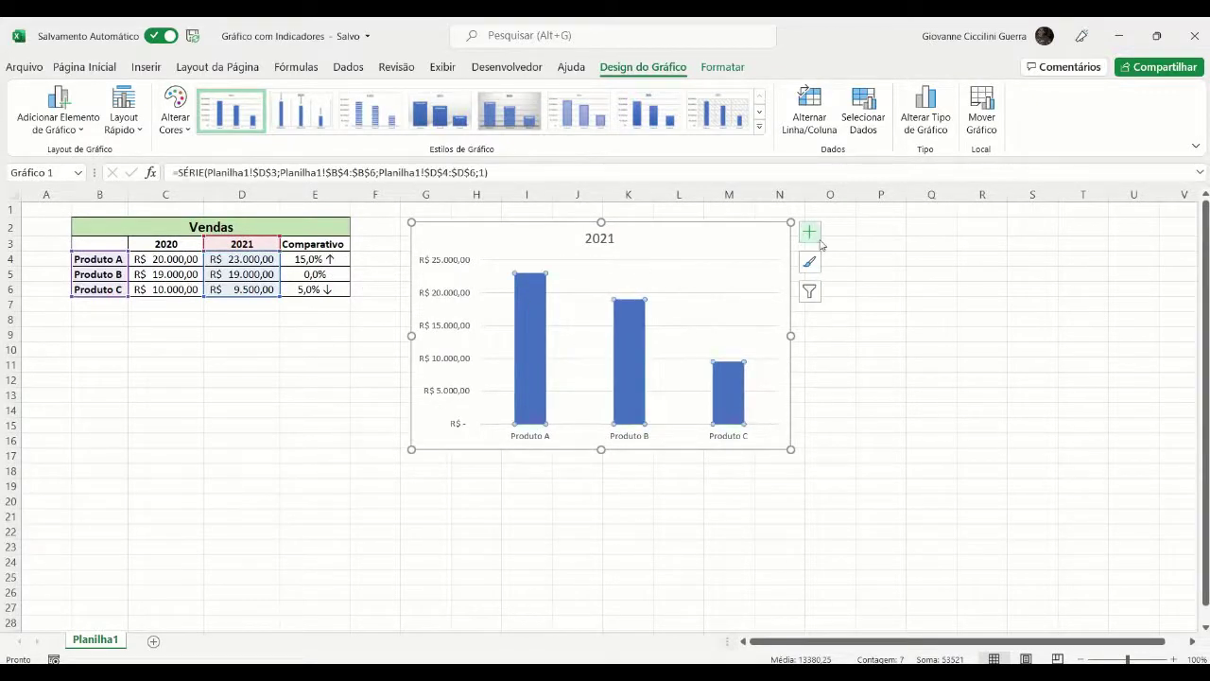
{"action": "left_click", "coordinate": [810, 232]}
{"action": "left_click", "coordinate": [846, 298]}
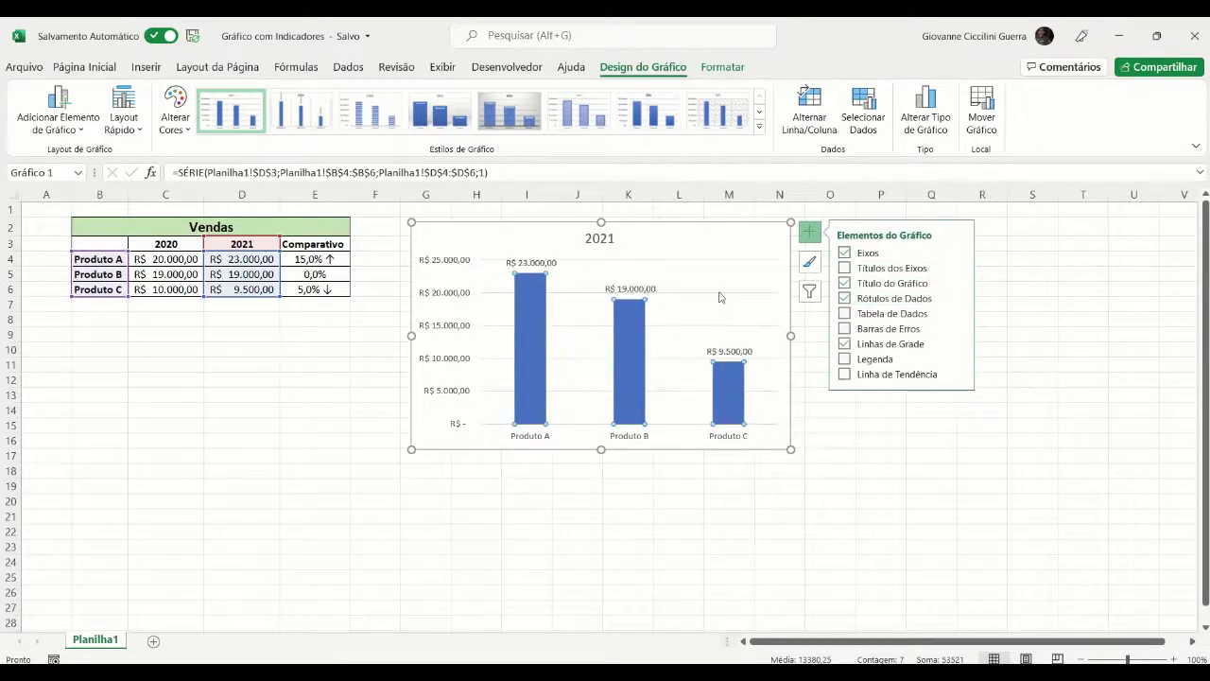
{"action": "left_click", "coordinate": [998, 272]}
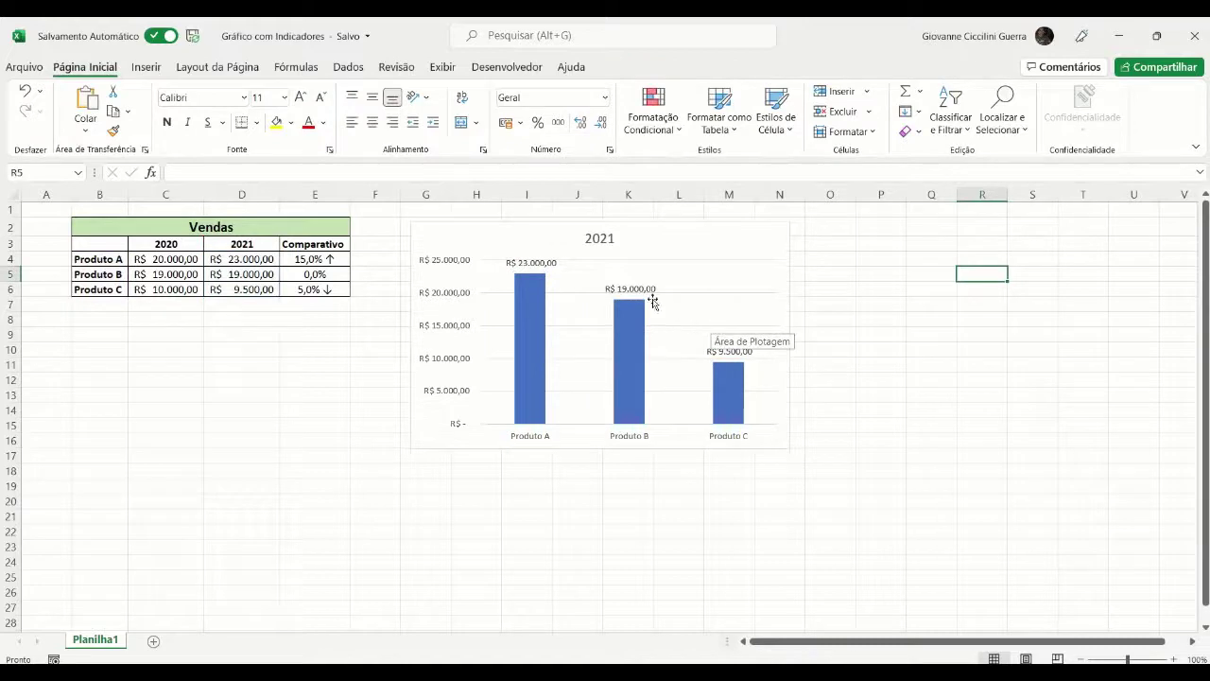
Step: Set the chart's data labels to also show values from the Comparativo cells E4:E6
{"action": "left_click", "coordinate": [690, 277]}
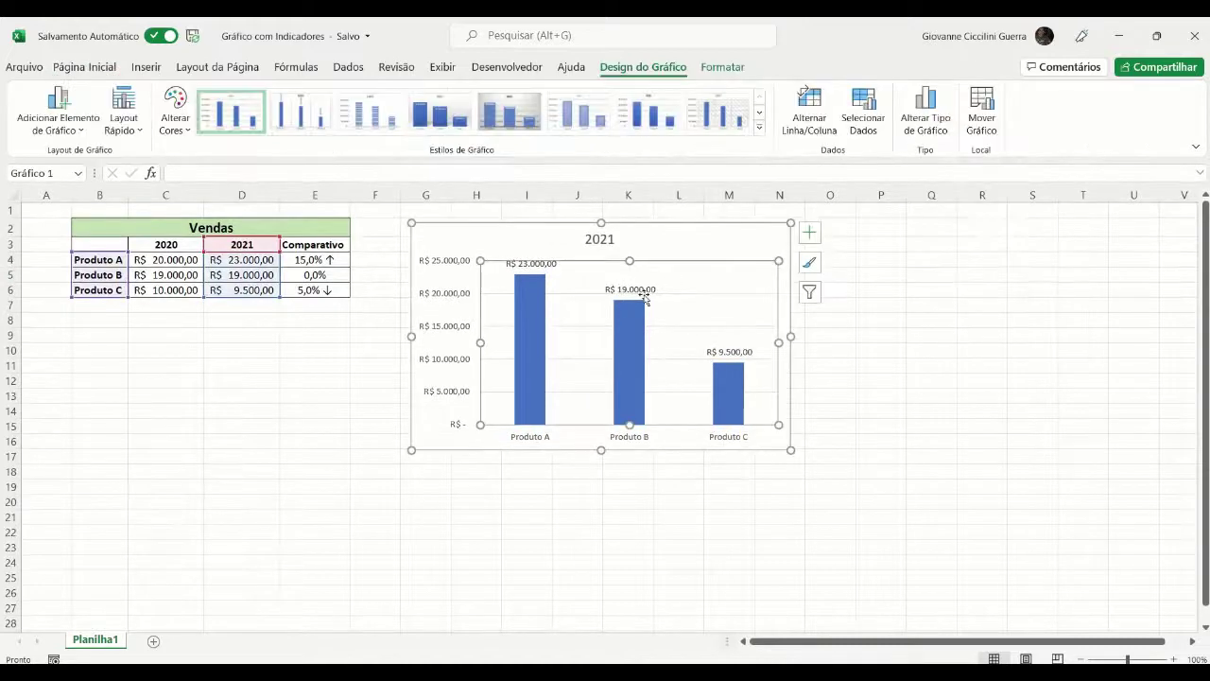
{"action": "double_click", "coordinate": [636, 291]}
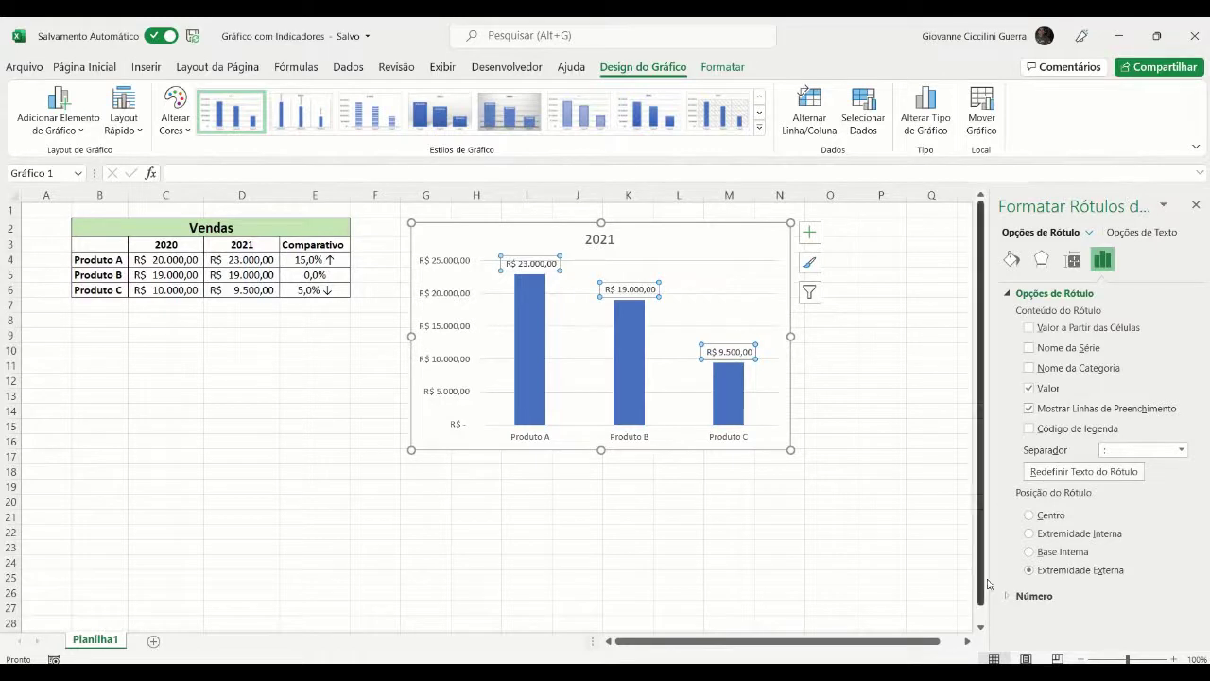
{"action": "left_click_drag", "start_coordinate": [987, 307], "coordinate": [957, 305]}
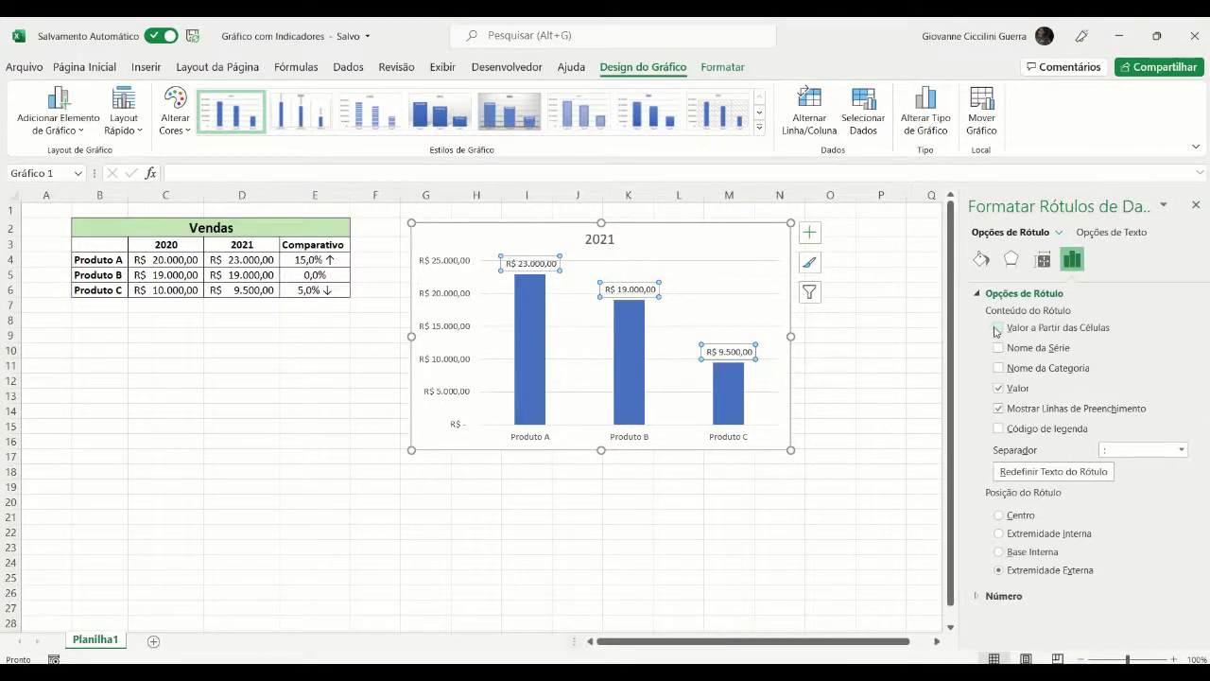
{"action": "left_click", "coordinate": [998, 328]}
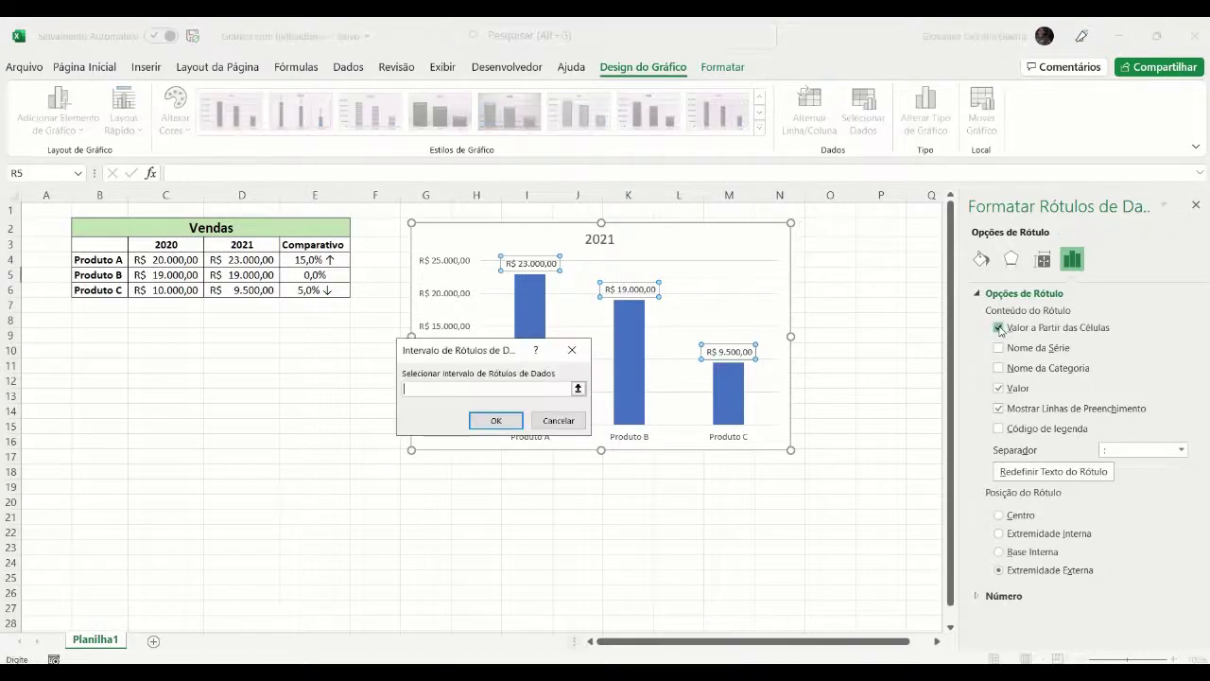
{"action": "left_click", "coordinate": [578, 390]}
{"action": "left_click", "coordinate": [317, 261]}
{"action": "left_click_drag", "start_coordinate": [318, 261], "coordinate": [318, 288]}
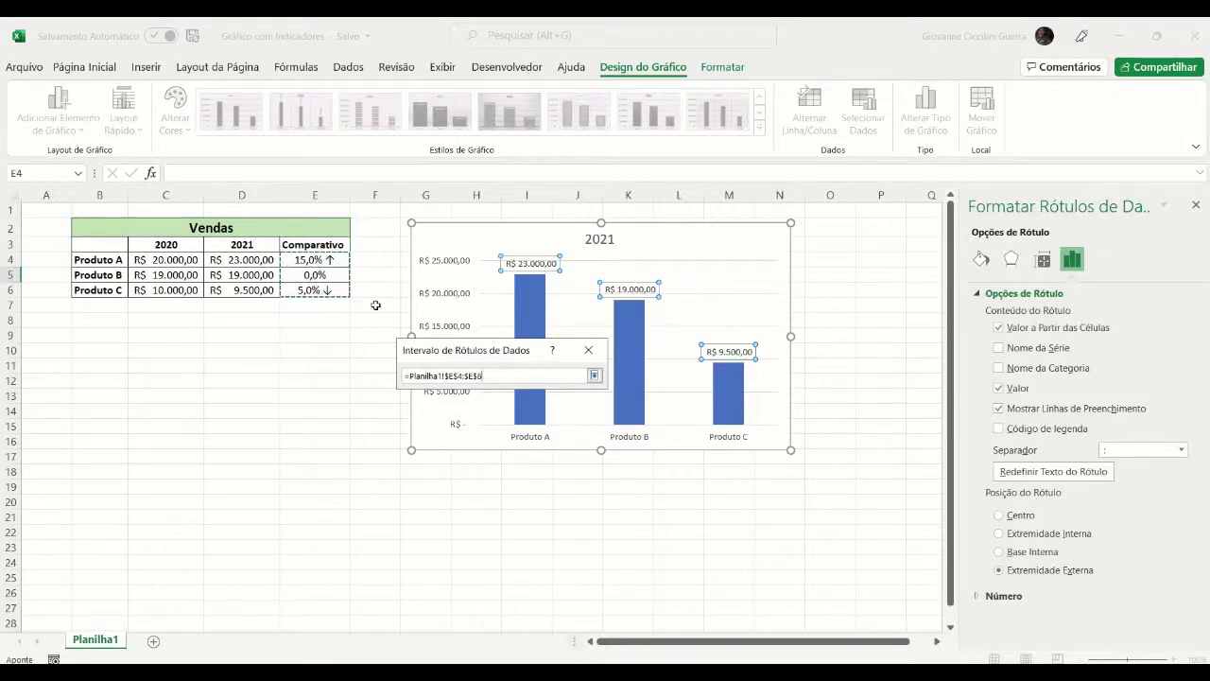
{"action": "left_click", "coordinate": [594, 375]}
{"action": "left_click", "coordinate": [512, 422]}
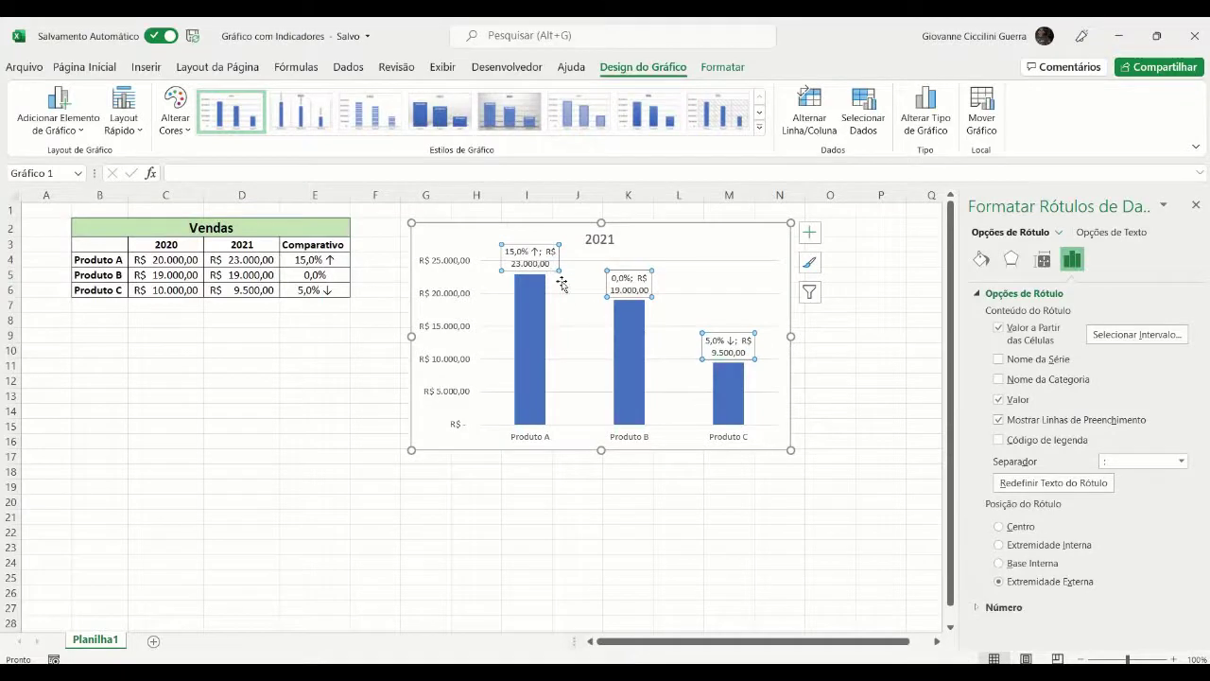
Step: Remove the sales value from the data labels, keeping only the cell-based percentage and arrow, and close the label formatting options
{"action": "left_click", "coordinate": [999, 400]}
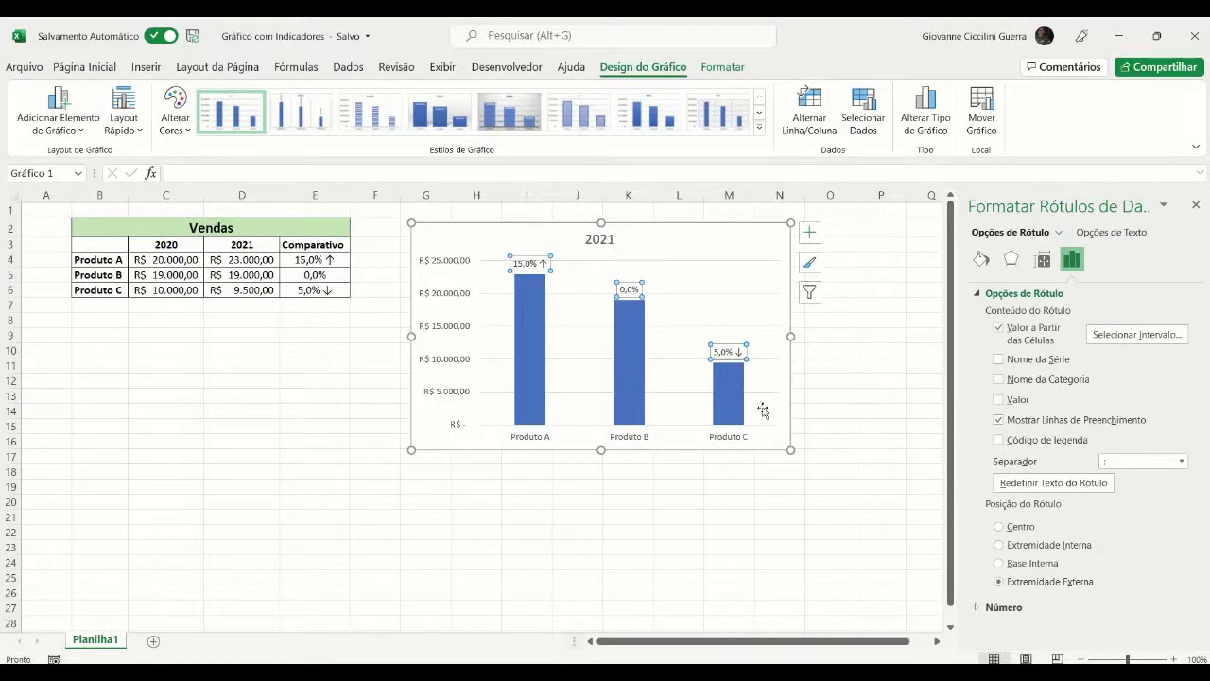
{"action": "left_click", "coordinate": [1196, 207]}
{"action": "left_click", "coordinate": [894, 274]}
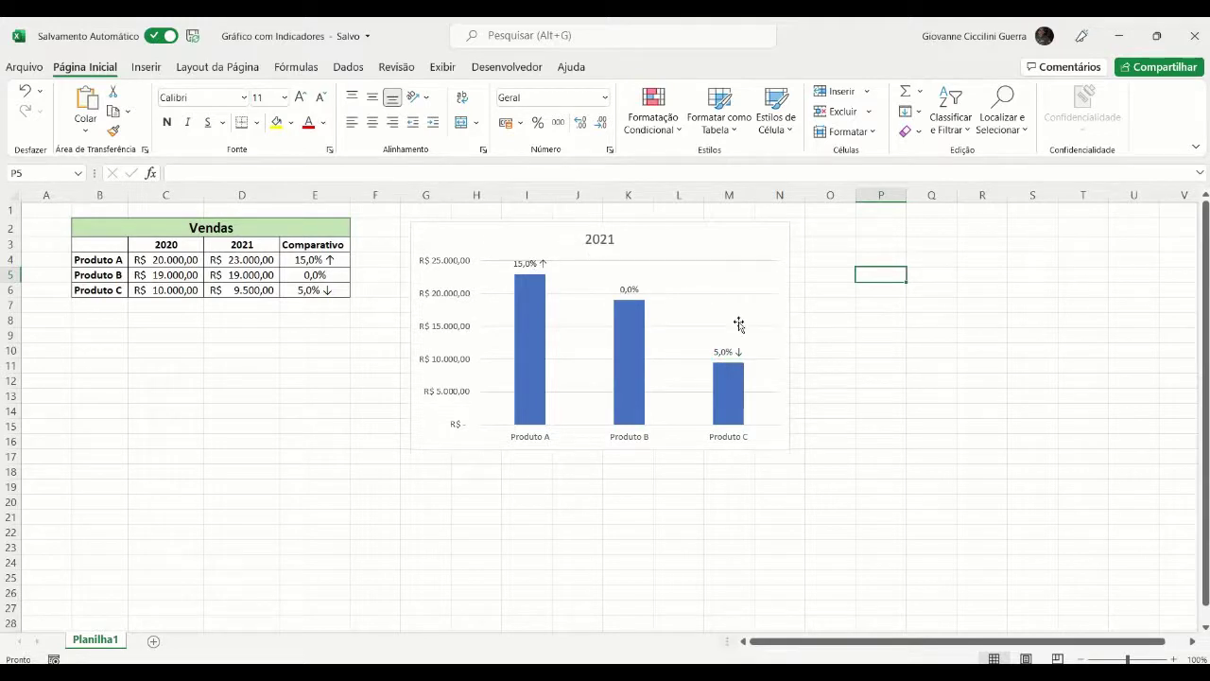
Step: Delete the horizontal gridlines from the 2021 column chart and deselect the chart
{"action": "left_click", "coordinate": [695, 300]}
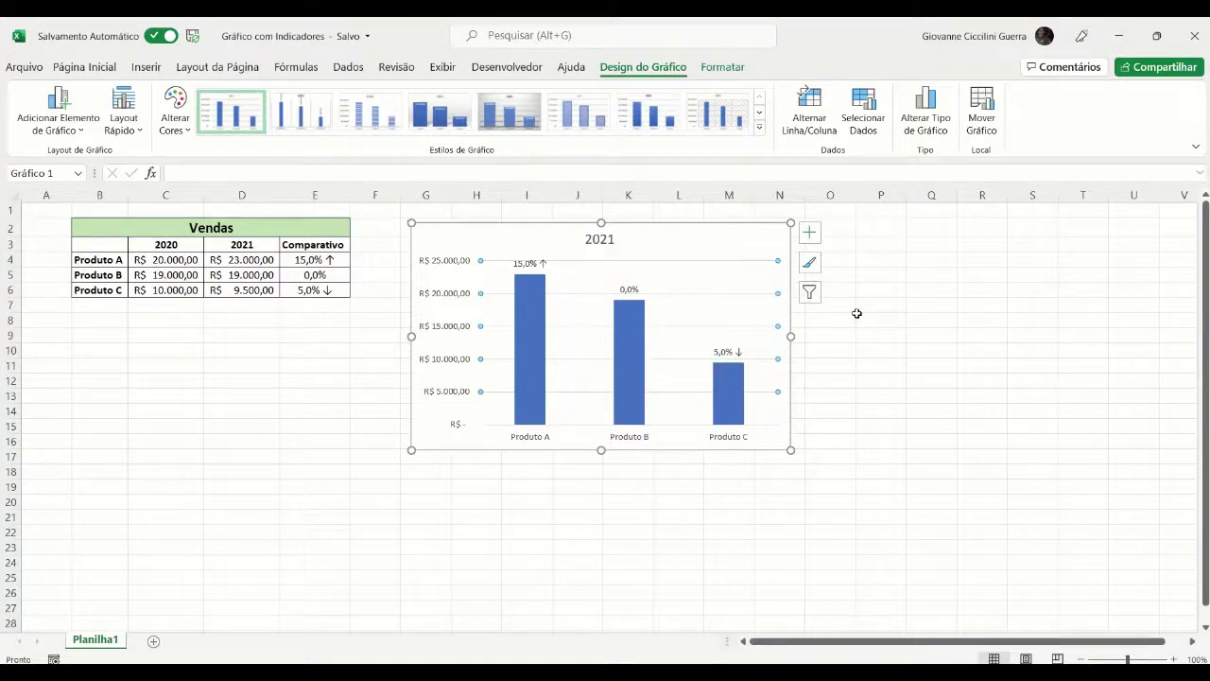
{"action": "key", "text": "Escape"}
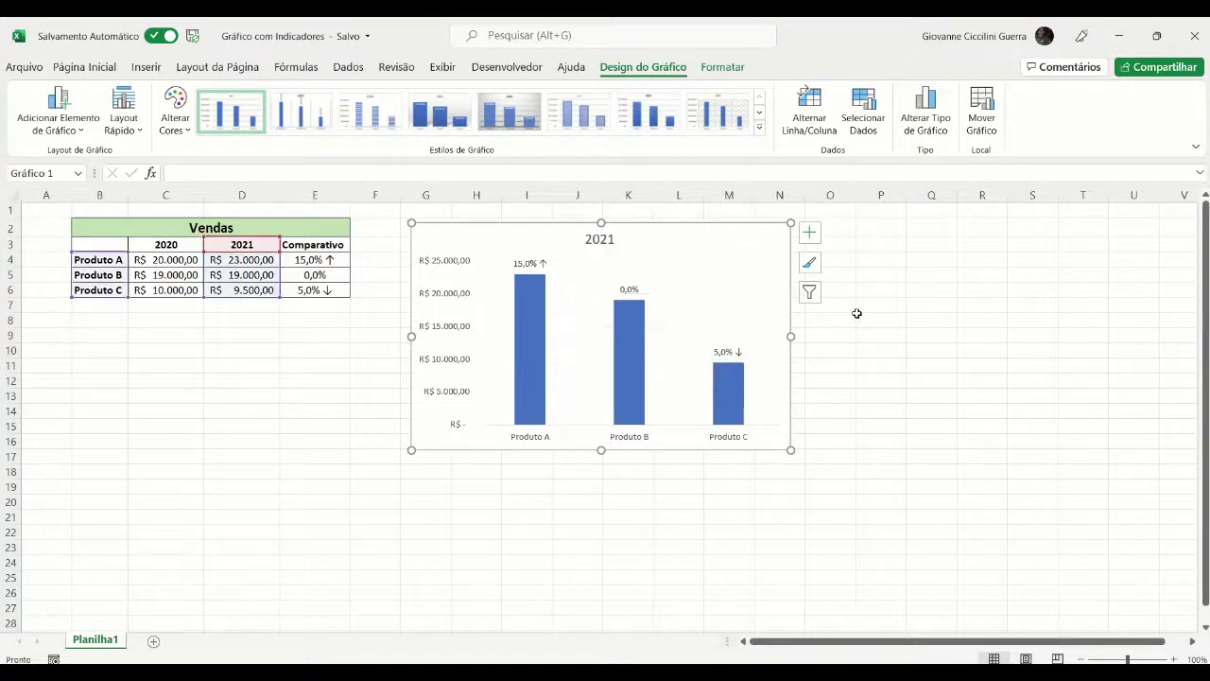
{"action": "left_click", "coordinate": [851, 363]}
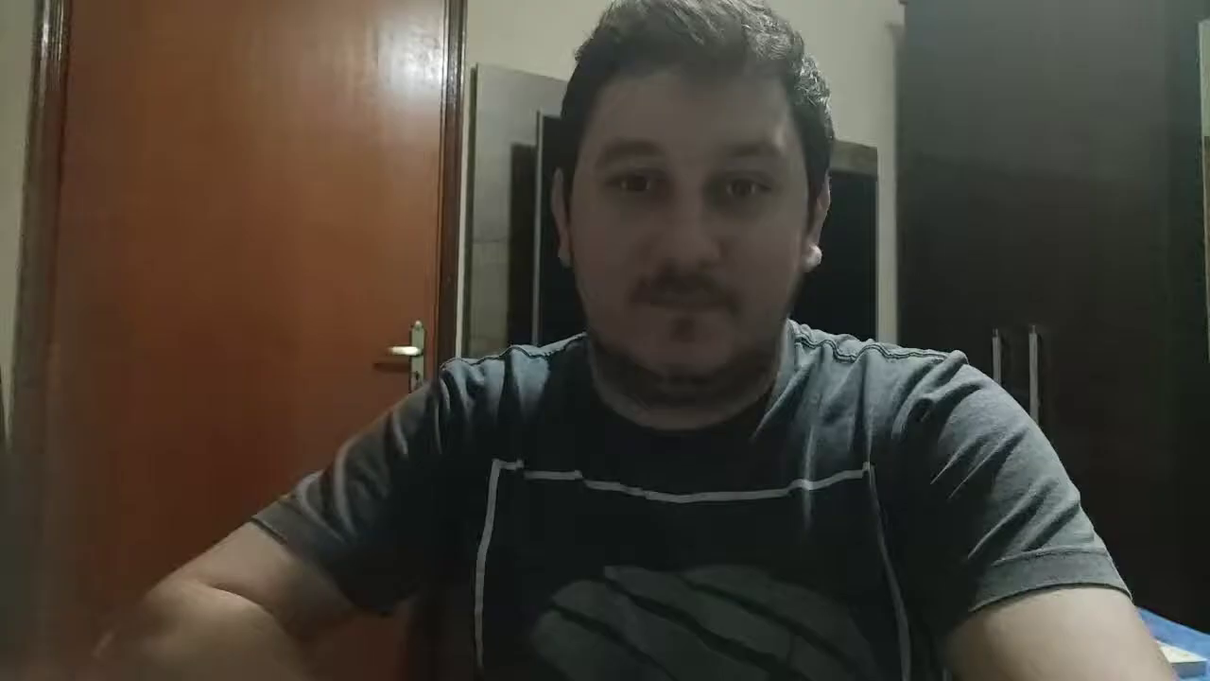